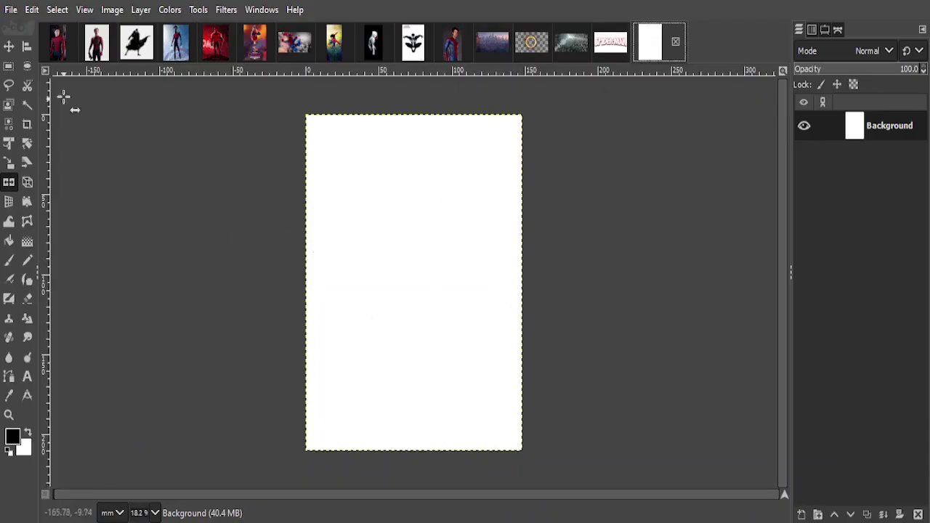
# Preview the red-suited, webbed-suit, noir, Miles, animated hero, Mayday Parker and Lego Spider-Man images.
pyautogui.click(60, 45)
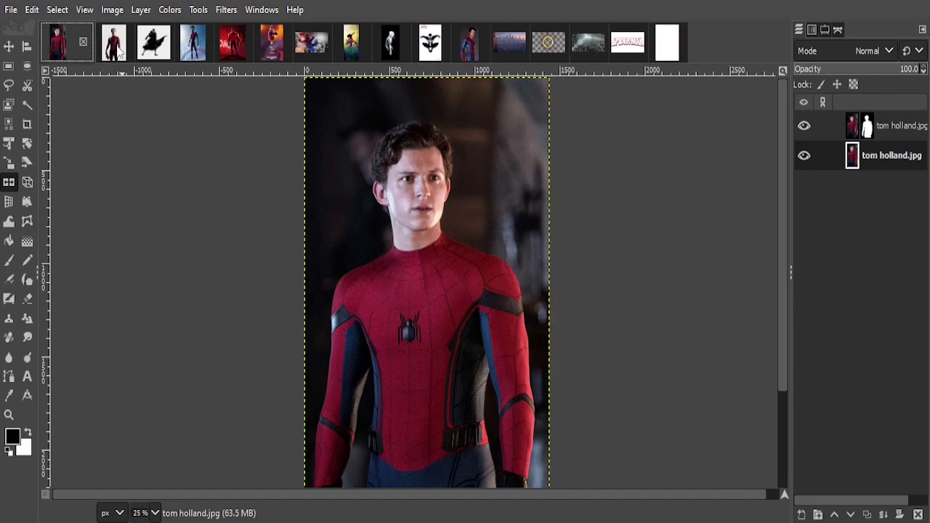
pyautogui.click(119, 51)
pyautogui.click(154, 42)
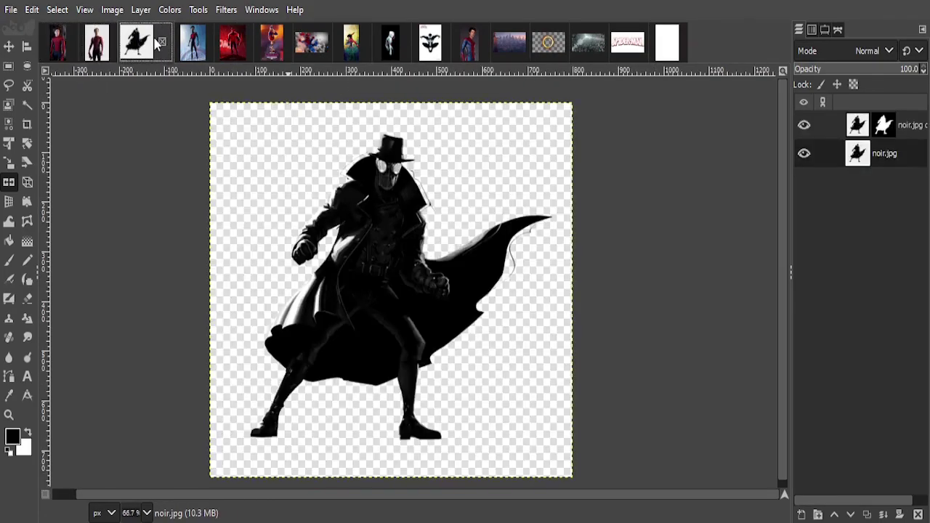
pyautogui.click(203, 44)
pyautogui.click(237, 43)
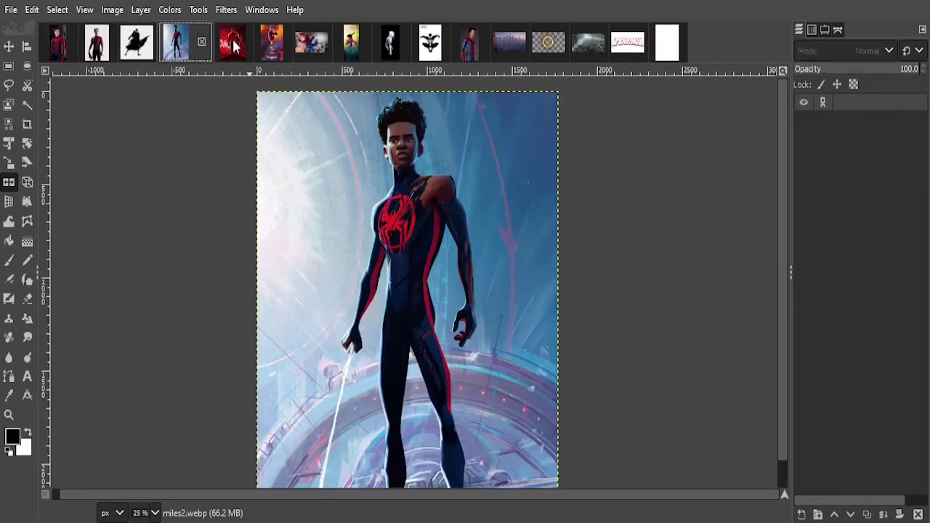
pyautogui.click(267, 43)
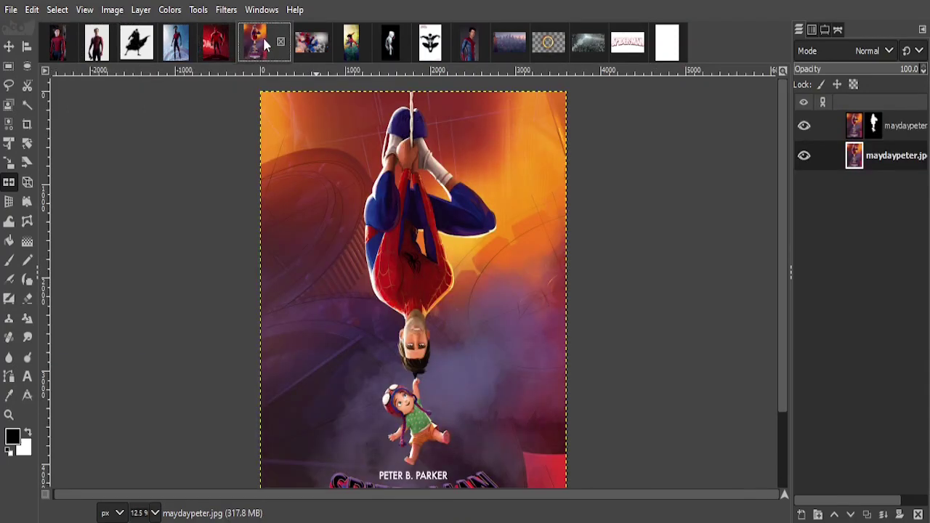
pyautogui.click(308, 44)
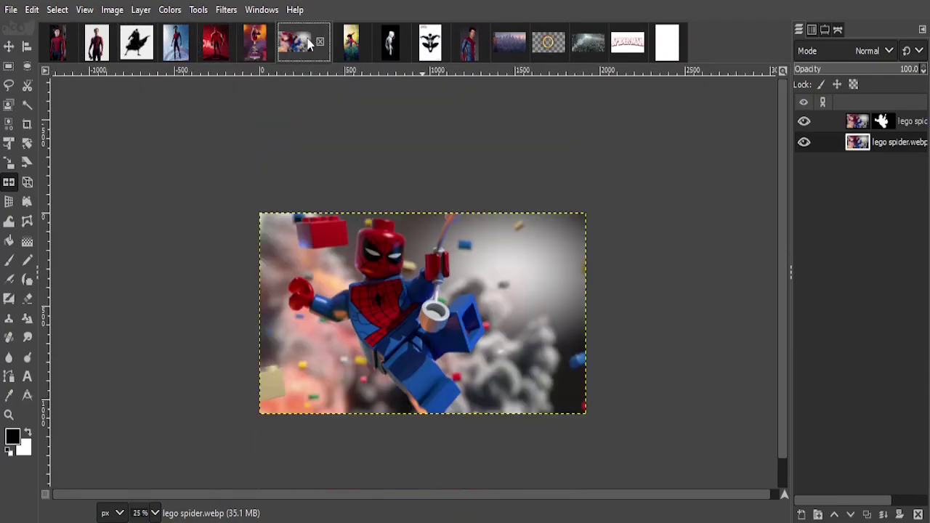
# Preview indiansm2.png, gwen2.jpg, black costume sm.jpg and the blue-and-red suit photo, then return to the red-suited photo.
pyautogui.click(351, 40)
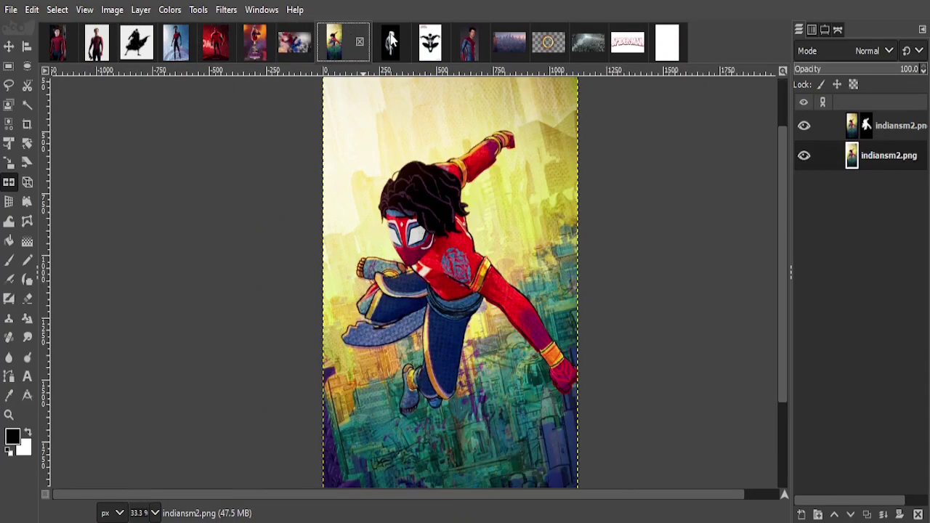
pyautogui.click(391, 40)
pyautogui.click(429, 40)
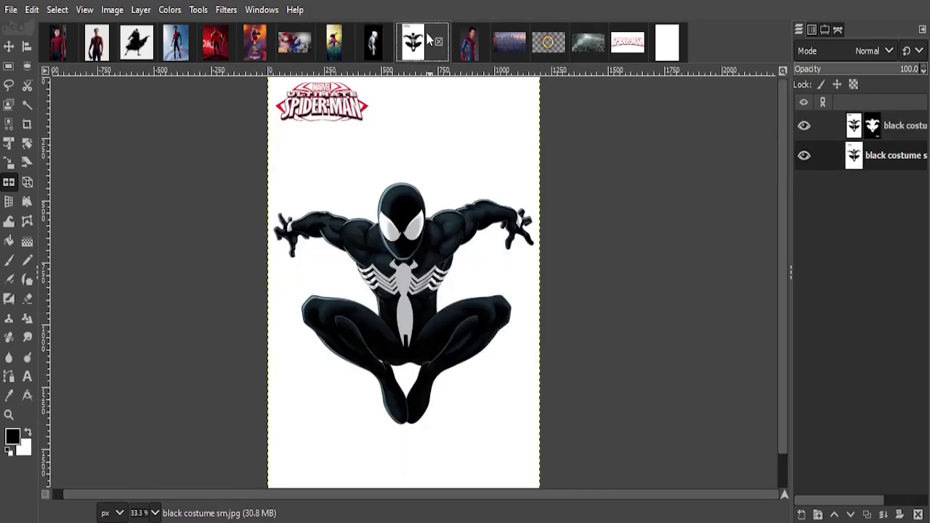
pyautogui.click(469, 44)
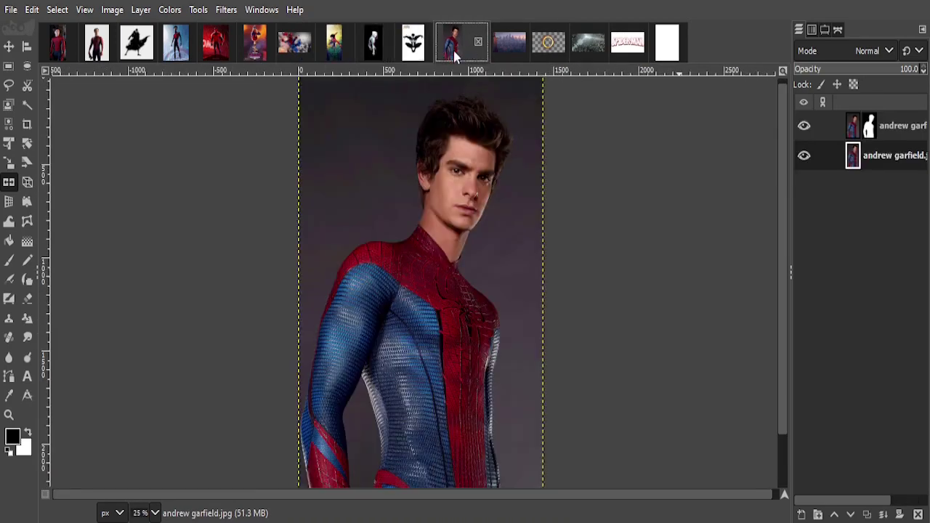
pyautogui.click(678, 45)
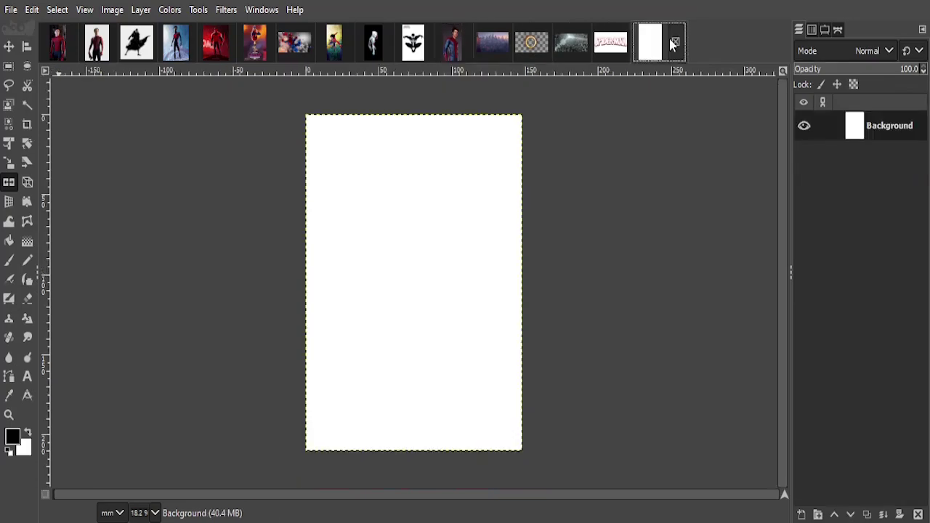
pyautogui.hotkey('alt', '1')
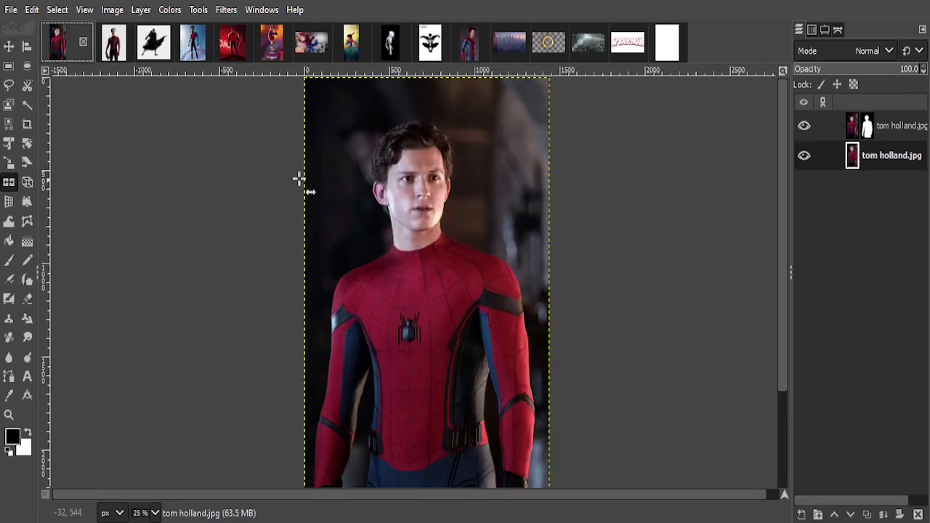
# Select a rectangle around the red-suited Spider-Man figure.
pyautogui.click(9, 66)
pyautogui.moveTo(303, 104)
pyautogui.mouseDown()
pyautogui.moveTo(572, 494)
pyautogui.moveTo(559, 500)
pyautogui.moveTo(560, 492)
pyautogui.mouseUp()
pyautogui.scroll(-2, 571, 342)
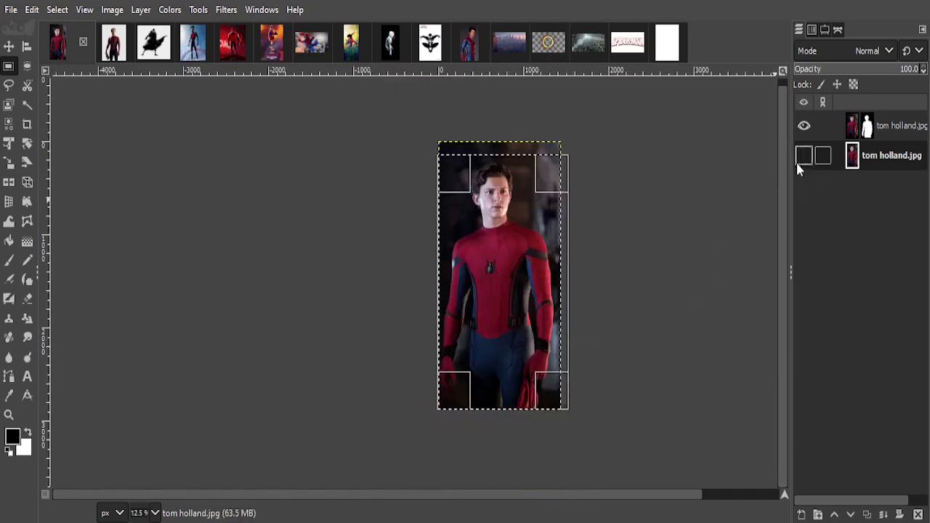
pyautogui.scroll(1, 589, 239)
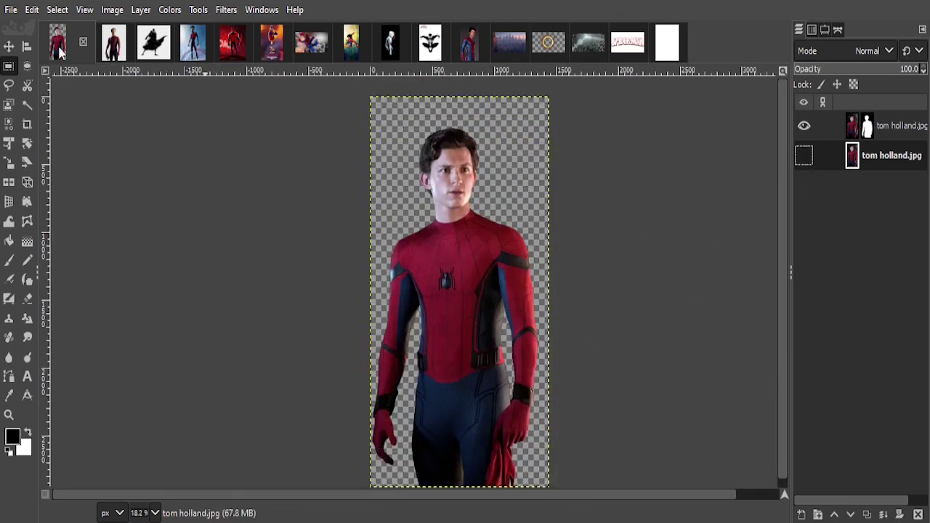
# Drop the red-suited cut-out into the poster, shrink it and place it in the upper middle.
pyautogui.moveTo(61, 53); pyautogui.dragTo(410, 254)
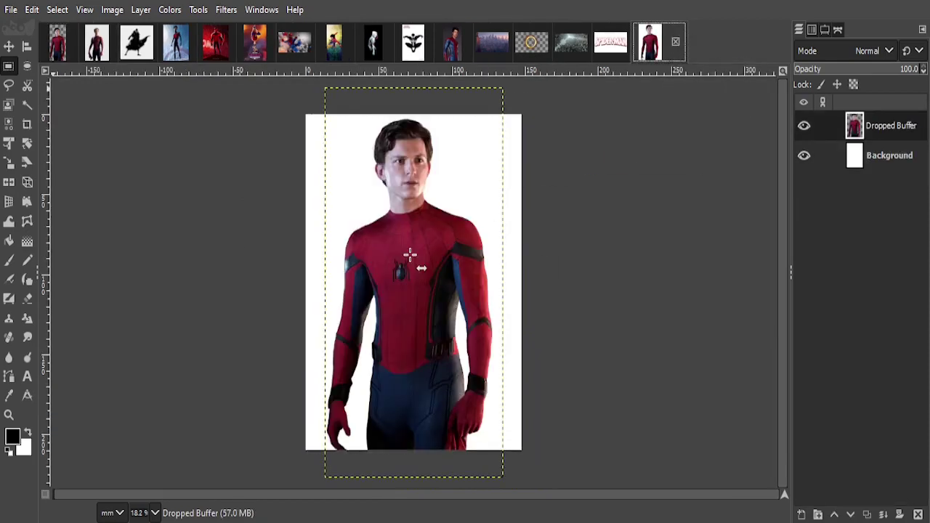
pyautogui.click(8, 143)
pyautogui.moveTo(305, 114); pyautogui.dragTo(380, 201)
pyautogui.moveTo(440, 338); pyautogui.dragTo(429, 240)
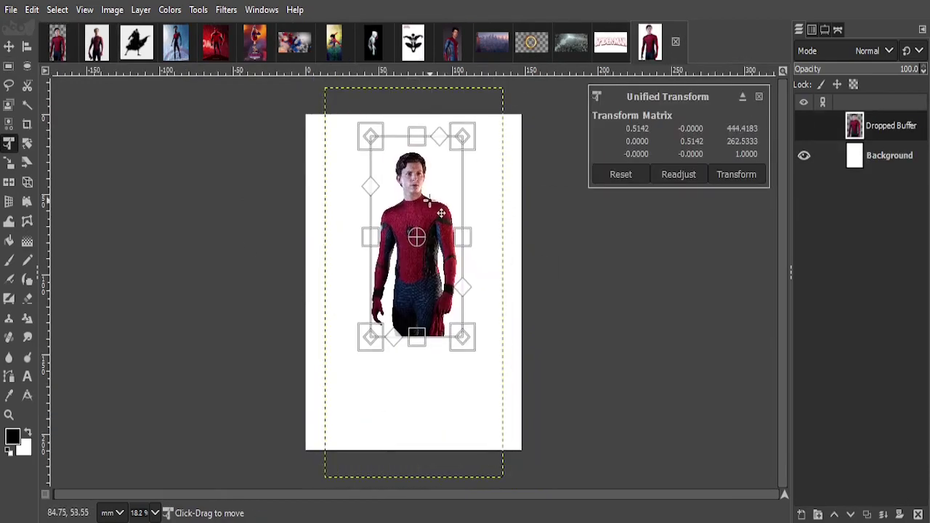
pyautogui.moveTo(376, 150); pyautogui.dragTo(386, 156)
pyautogui.moveTo(415, 242); pyautogui.dragTo(434, 223)
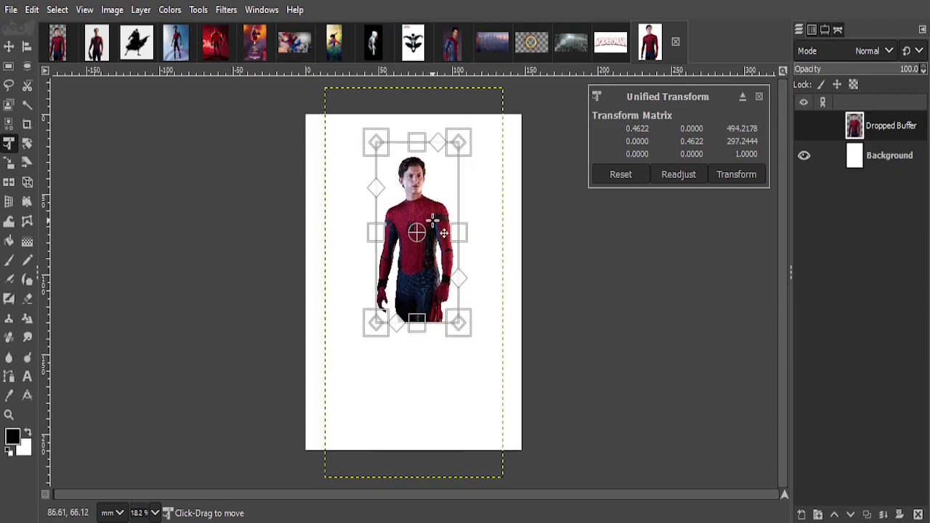
pyautogui.click(725, 177)
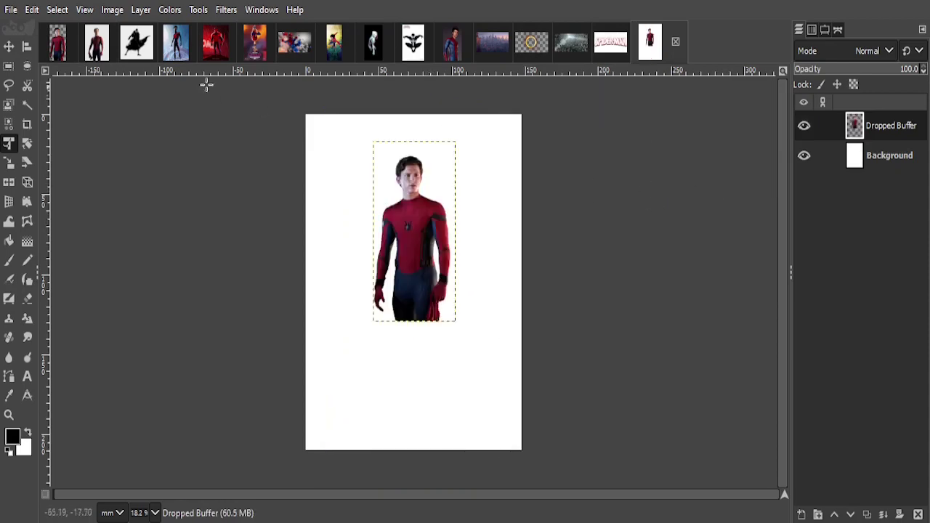
pyautogui.click(95, 54)
# Bring the webbed-suit cut-out into the poster, scaled and placed beside the red-suited figure.
pyautogui.click(804, 155)
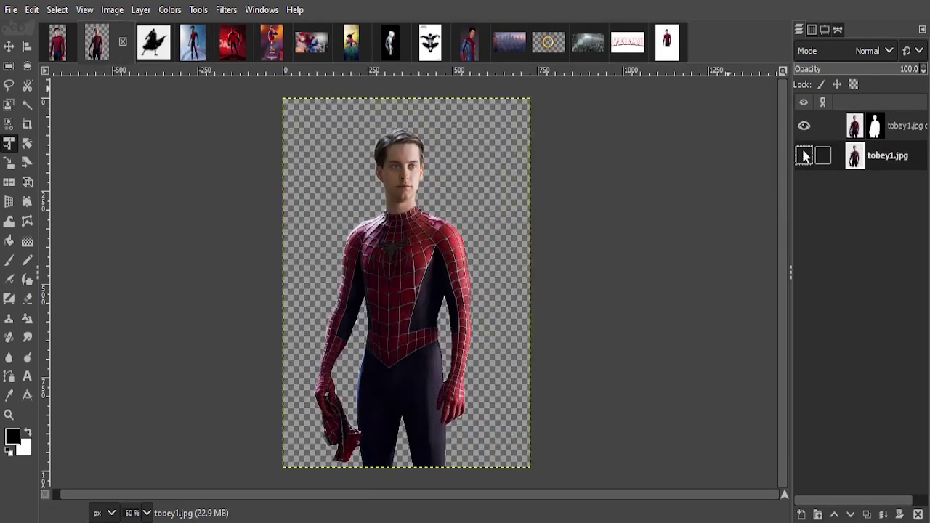
pyautogui.moveTo(855, 125); pyautogui.dragTo(467, 190)
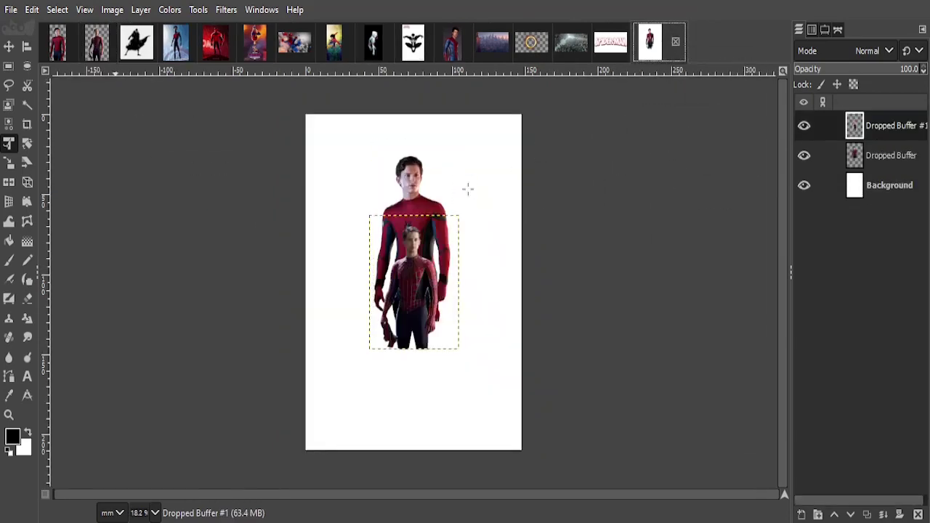
pyautogui.click(370, 241)
pyautogui.moveTo(414, 216); pyautogui.dragTo(414, 124)
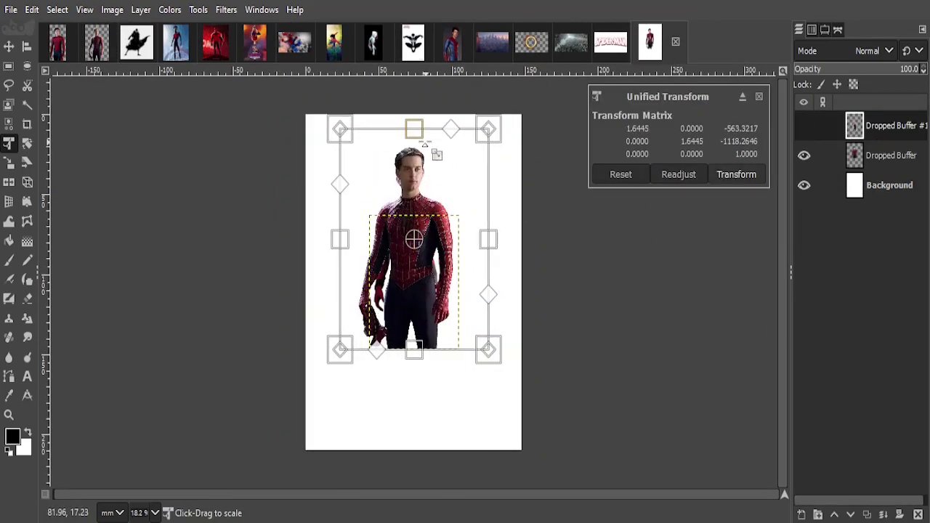
pyautogui.moveTo(443, 259); pyautogui.dragTo(493, 256)
pyautogui.moveTo(391, 124); pyautogui.dragTo(395, 138)
pyautogui.moveTo(484, 238)
pyautogui.mouseDown()
pyautogui.moveTo(484, 223)
pyautogui.moveTo(490, 234)
pyautogui.mouseUp()
pyautogui.moveTo(478, 136); pyautogui.dragTo(478, 145)
pyautogui.moveTo(495, 245); pyautogui.dragTo(498, 264)
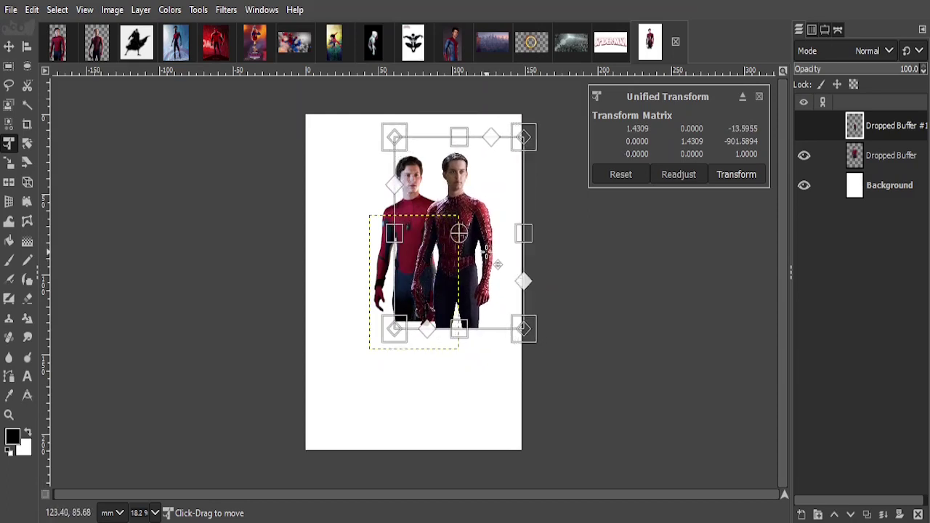
pyautogui.click(737, 174)
# Move the webbed-suit layer behind the first figure and nudge it slightly left.
pyautogui.moveTo(876, 124); pyautogui.dragTo(888, 177)
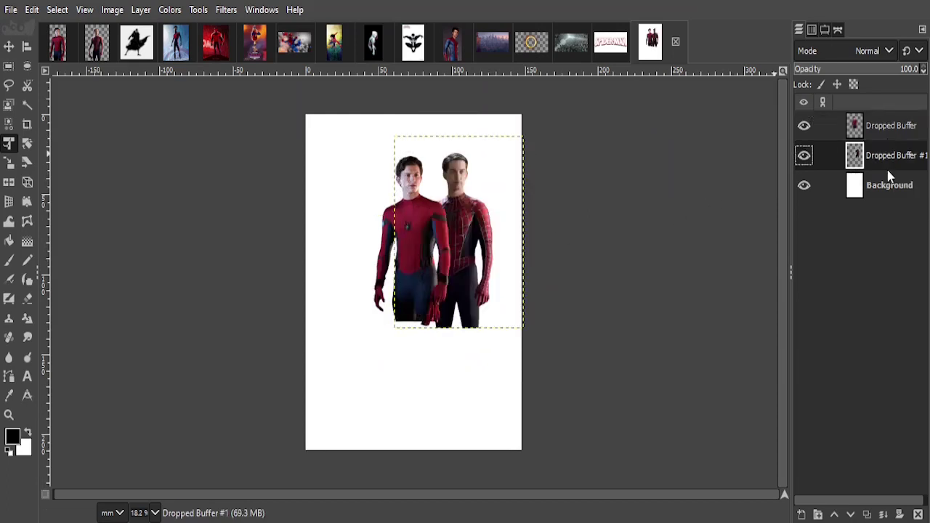
pyautogui.click(489, 242)
pyautogui.moveTo(490, 242); pyautogui.dragTo(485, 243)
pyautogui.click(726, 178)
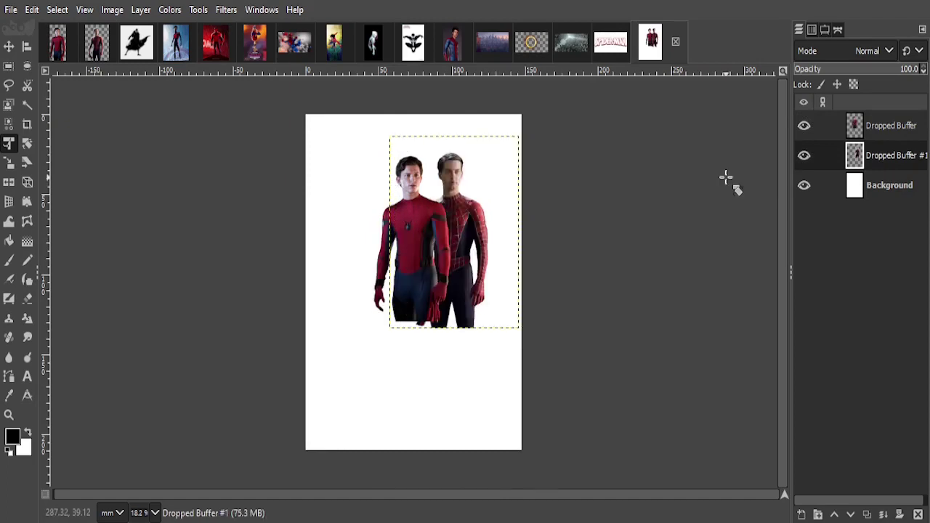
pyautogui.click(452, 42)
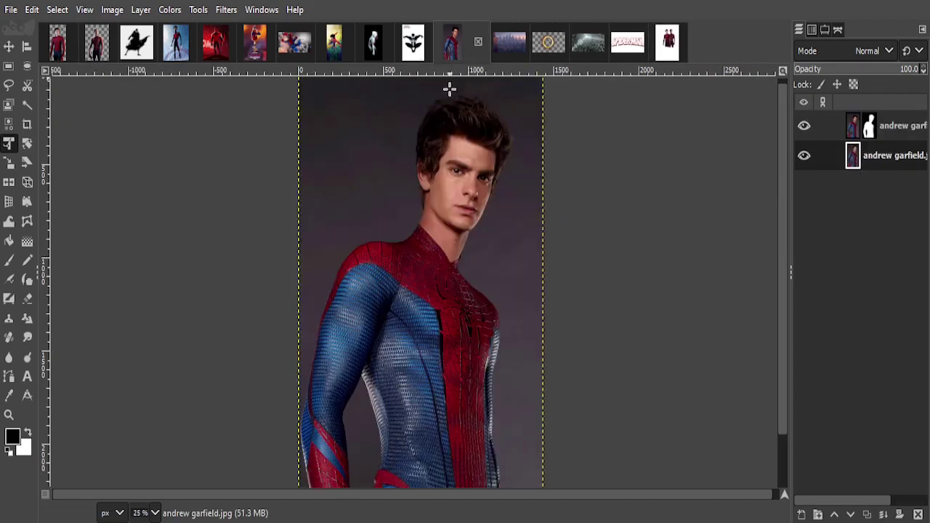
# Add the blue-and-red suit cut-out behind the others, shrunk and placed at the group's left.
pyautogui.click(804, 161)
pyautogui.moveTo(452, 41); pyautogui.dragTo(364, 171)
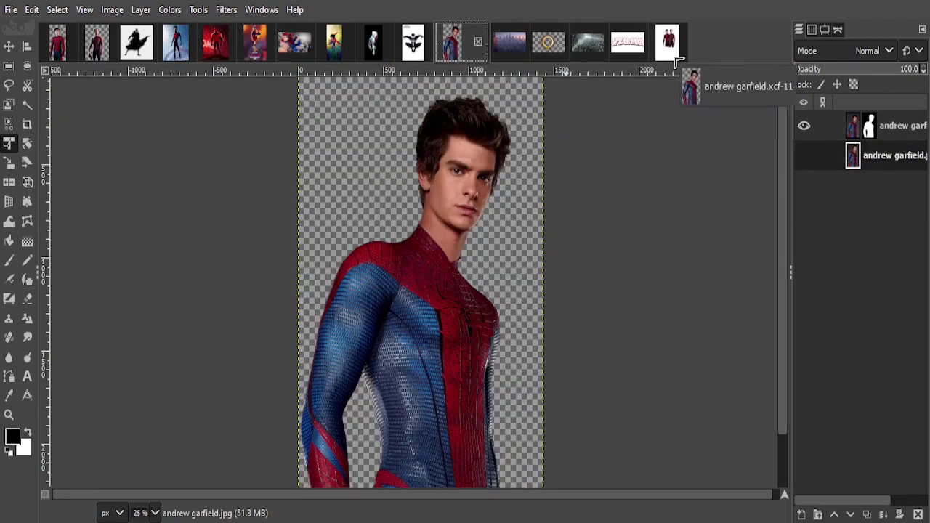
pyautogui.moveTo(890, 156); pyautogui.dragTo(896, 186)
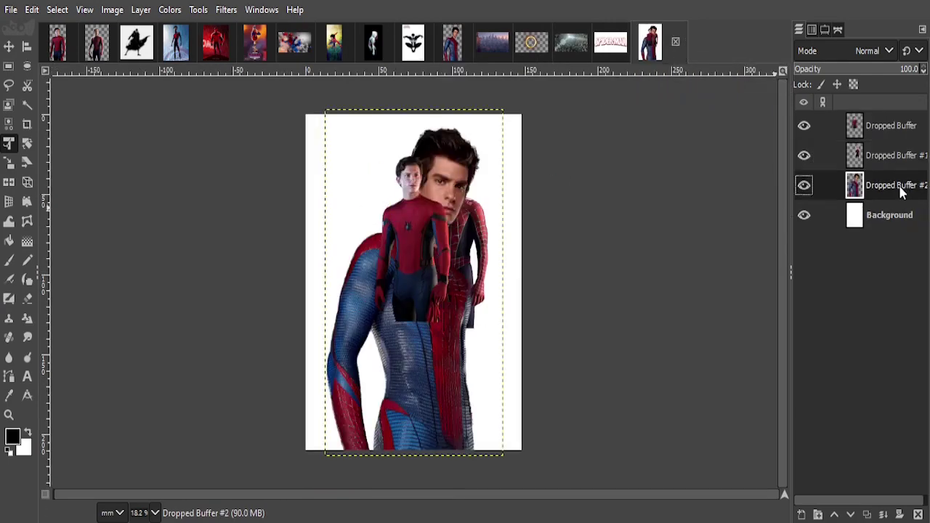
pyautogui.click(341, 216)
pyautogui.moveTo(336, 124); pyautogui.dragTo(421, 295)
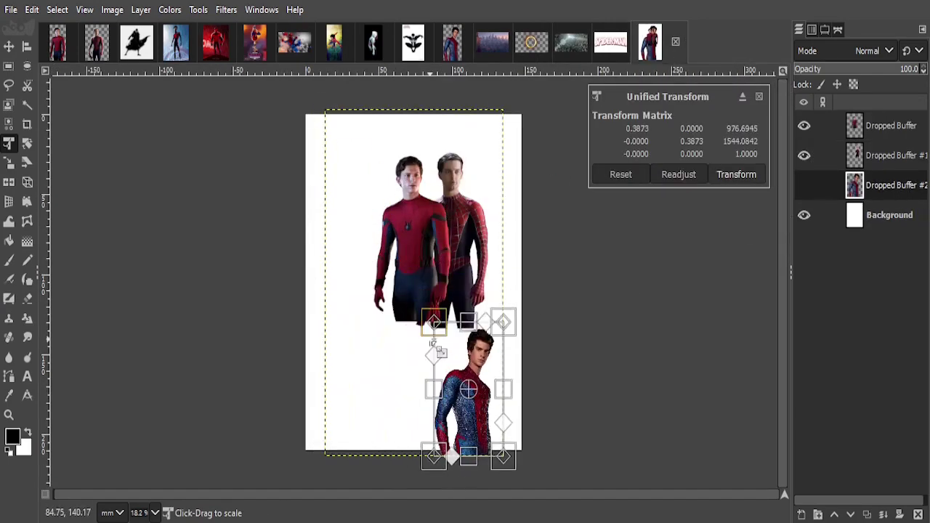
pyautogui.moveTo(484, 394); pyautogui.dragTo(381, 260)
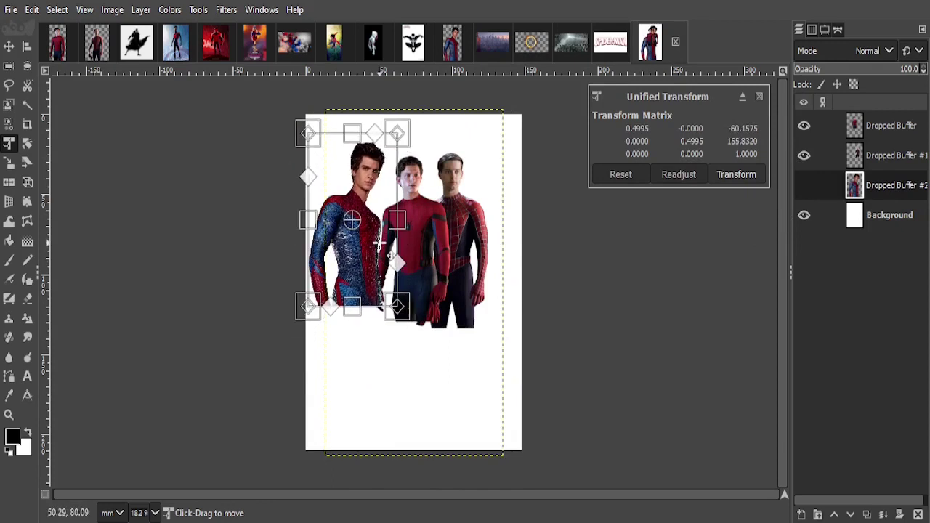
pyautogui.moveTo(396, 331); pyautogui.dragTo(392, 309)
pyautogui.moveTo(367, 247); pyautogui.dragTo(381, 242)
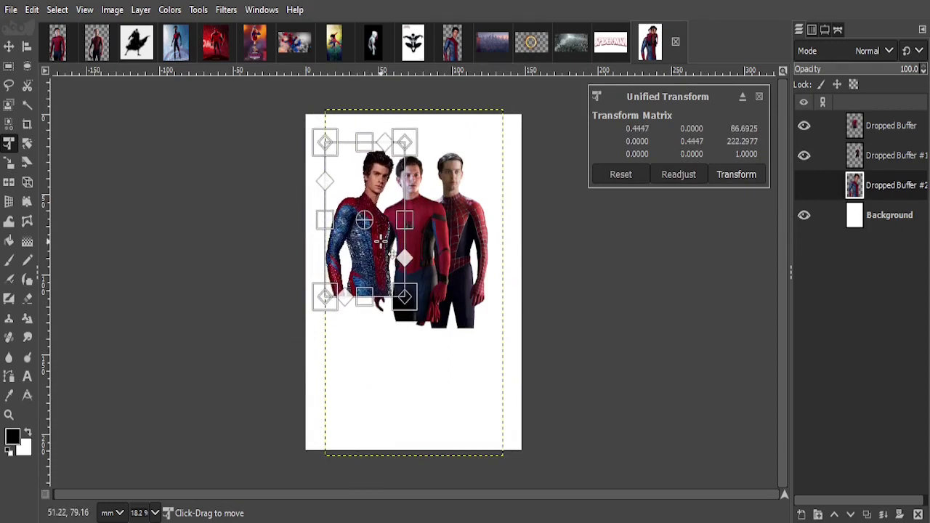
pyautogui.click(736, 174)
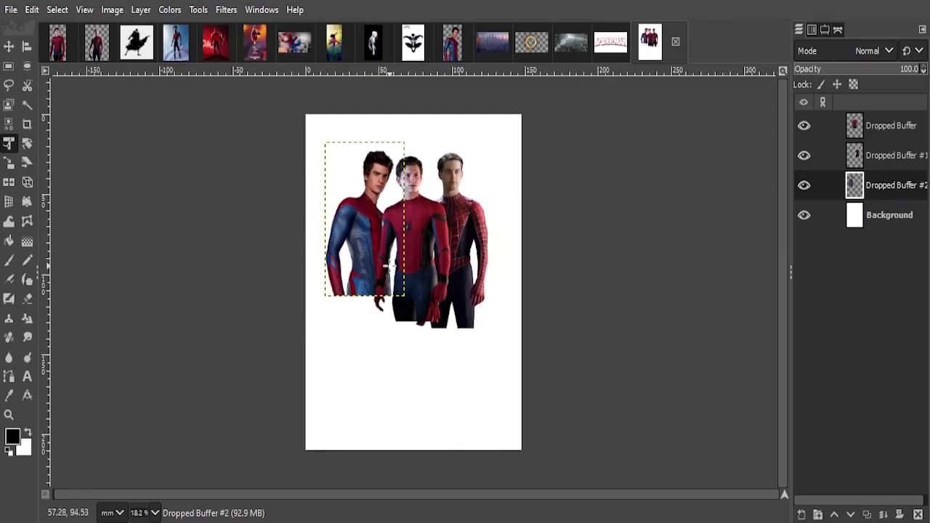
pyautogui.moveTo(390, 266); pyautogui.dragTo(393, 266)
pyautogui.click(753, 177)
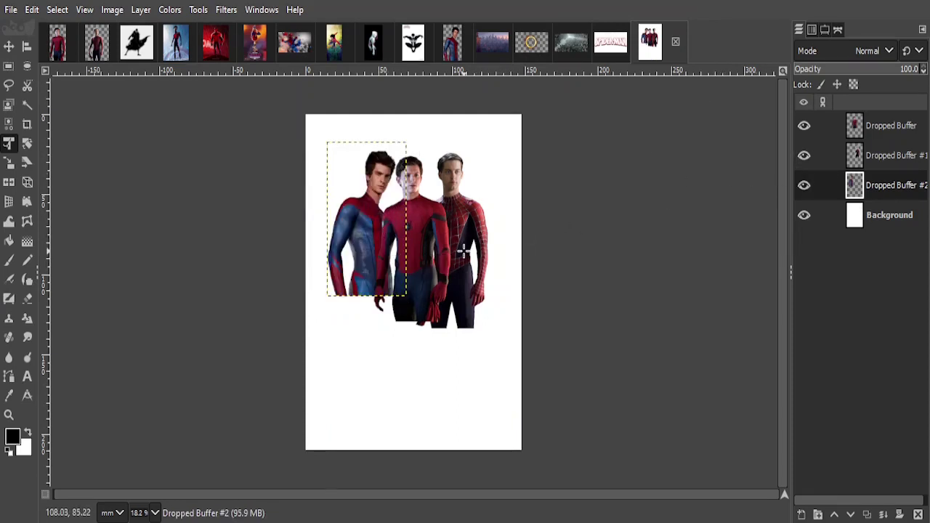
# Rescale the red-suited figure, Dropped Buffer #1 and Dropped Buffer #2 to matching heights.
pyautogui.click(829, 126)
pyautogui.click(426, 268)
pyautogui.moveTo(414, 137)
pyautogui.mouseDown()
pyautogui.moveTo(418, 155)
pyautogui.moveTo(454, 161)
pyautogui.mouseUp()
pyautogui.click(736, 175)
pyautogui.click(873, 155)
pyautogui.click(538, 239)
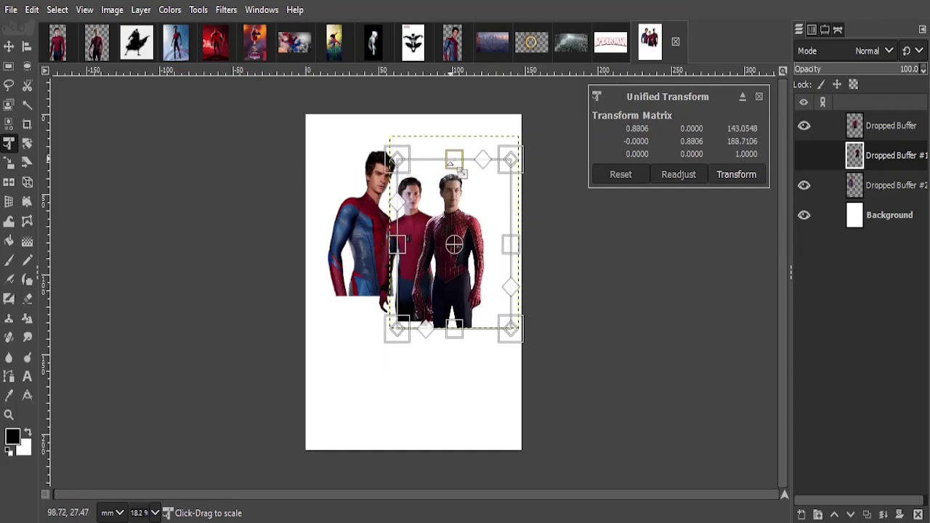
pyautogui.click(736, 174)
pyautogui.click(872, 185)
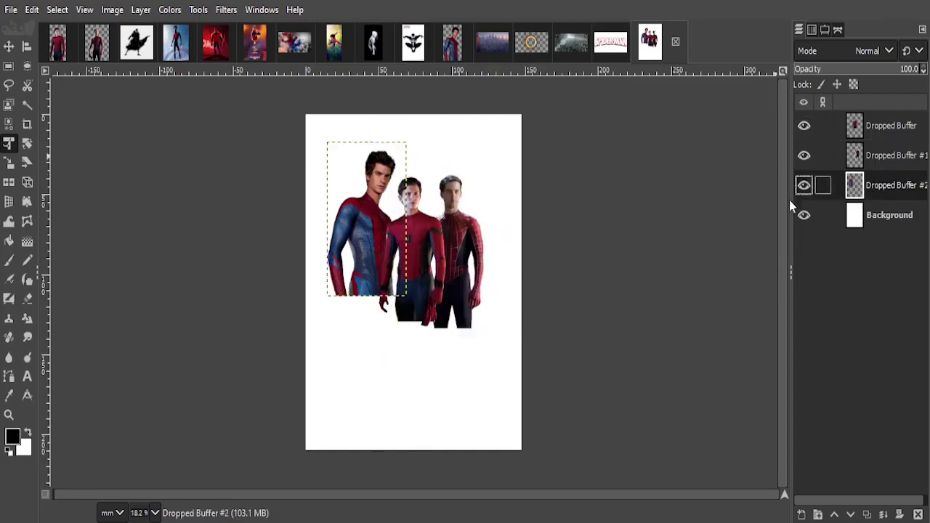
pyautogui.click(538, 239)
pyautogui.moveTo(366, 142); pyautogui.dragTo(377, 176)
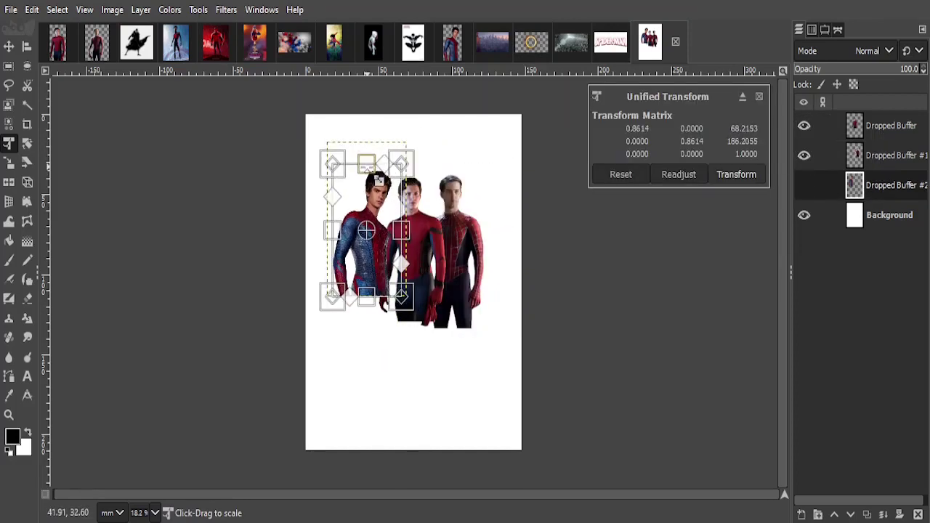
pyautogui.click(737, 174)
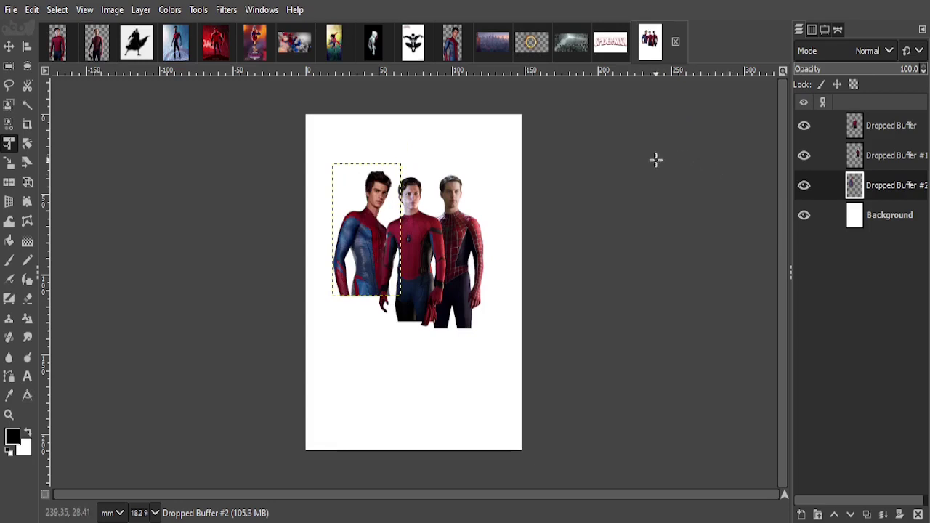
pyautogui.click(531, 41)
# Drop the portal image in beneath the Spider-Men and enlarge it around the group.
pyautogui.moveTo(534, 44); pyautogui.dragTo(418, 214)
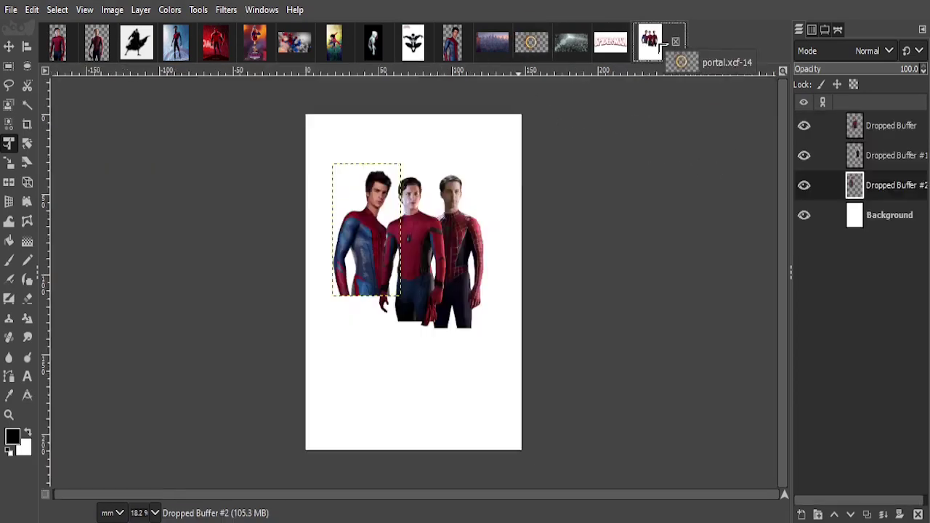
pyautogui.moveTo(896, 188); pyautogui.dragTo(896, 225)
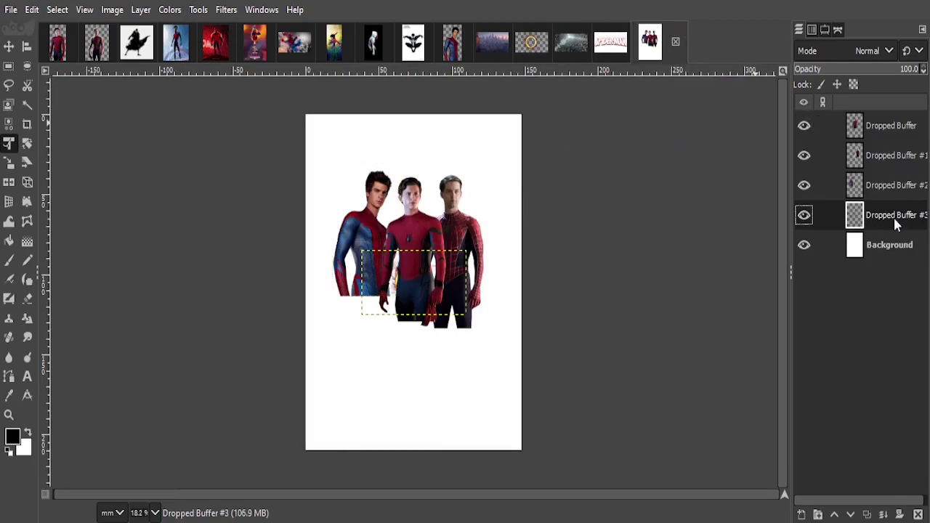
pyautogui.click(286, 228)
pyautogui.moveTo(414, 323)
pyautogui.mouseDown()
pyautogui.moveTo(473, 404)
pyautogui.moveTo(509, 418)
pyautogui.moveTo(482, 355)
pyautogui.mouseUp()
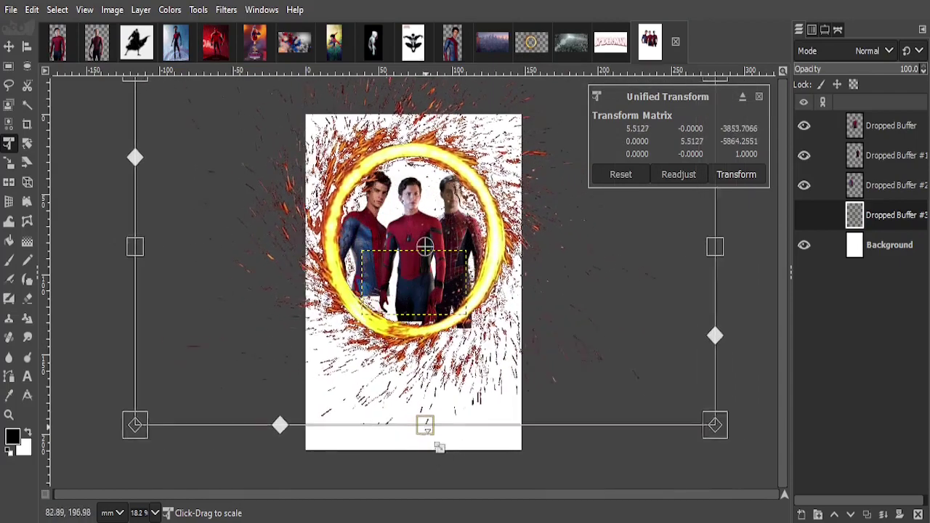
pyautogui.moveTo(425, 404)
pyautogui.mouseDown()
pyautogui.moveTo(445, 443)
pyautogui.moveTo(426, 415)
pyautogui.mouseUp()
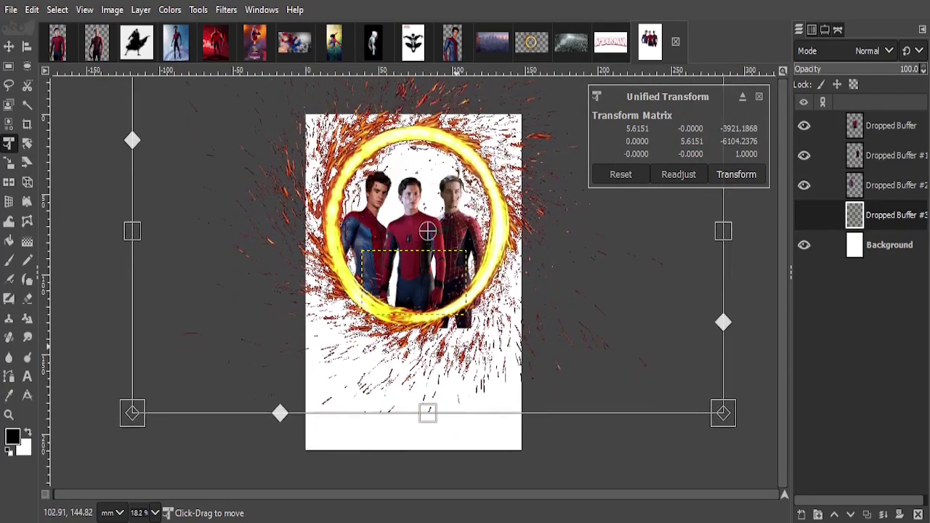
pyautogui.moveTo(468, 381); pyautogui.dragTo(467, 379)
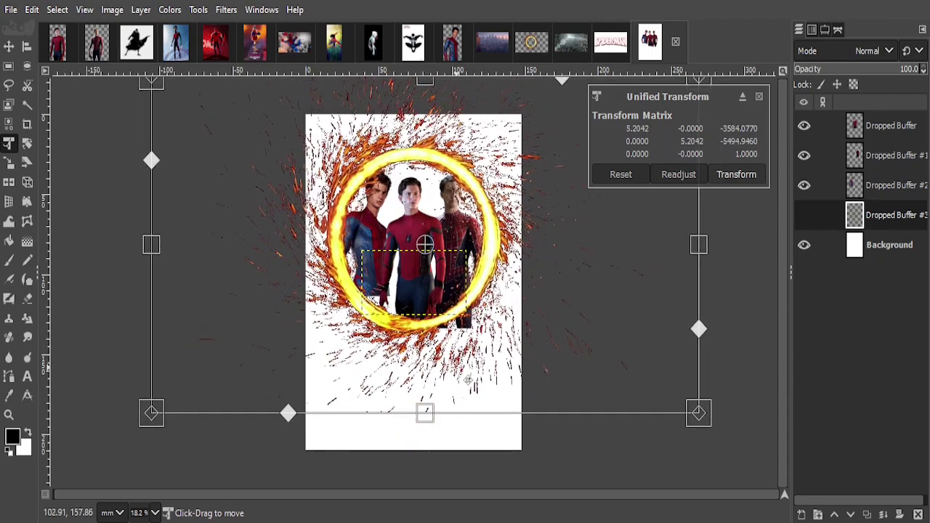
pyautogui.moveTo(698, 413); pyautogui.dragTo(714, 421)
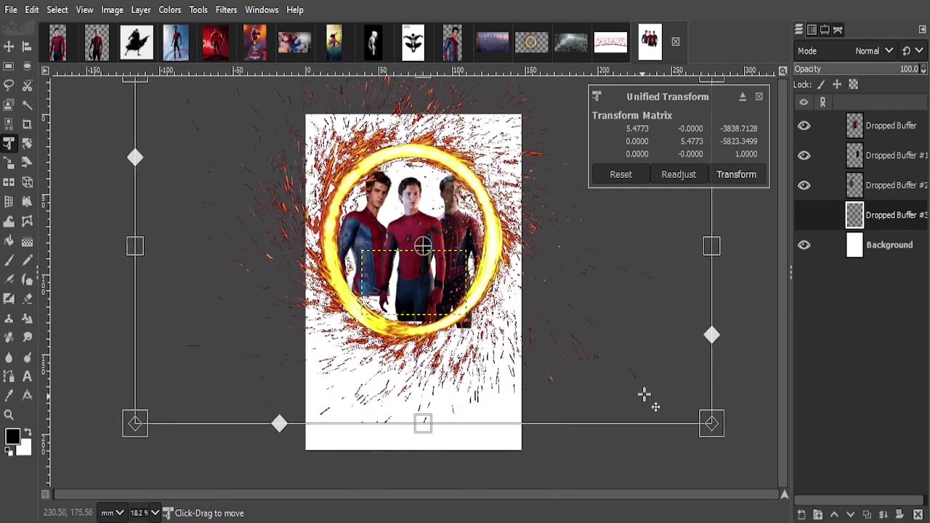
pyautogui.click(727, 178)
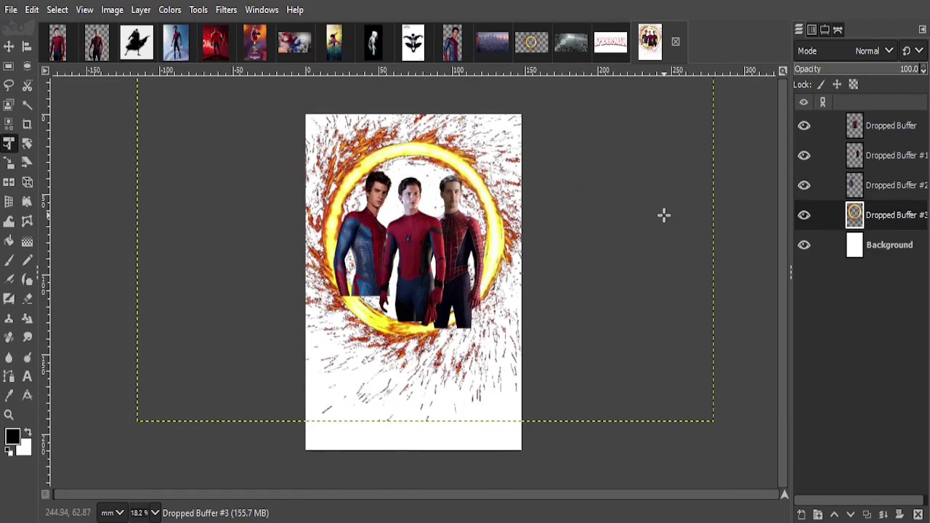
# Shift the left Spider-Man slightly sideways.
pyautogui.click(895, 191)
pyautogui.moveTo(376, 280); pyautogui.dragTo(382, 280)
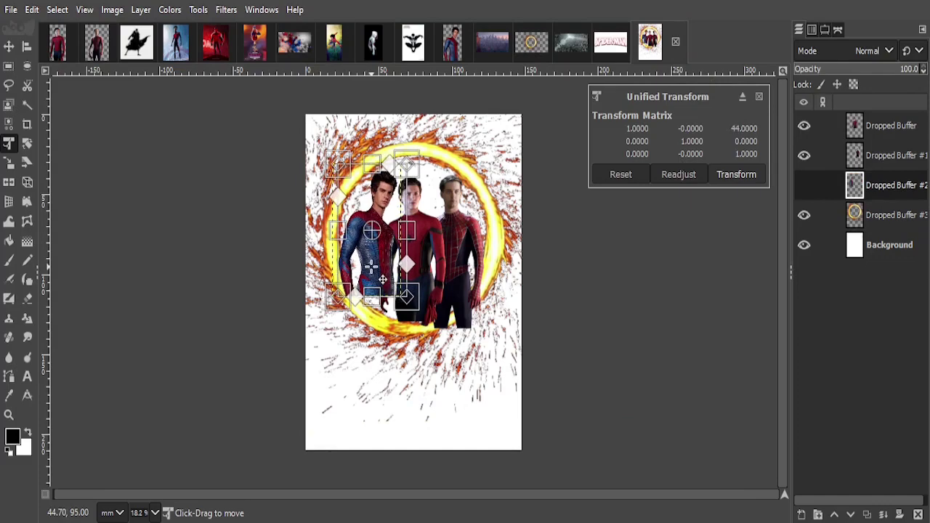
pyautogui.click(748, 176)
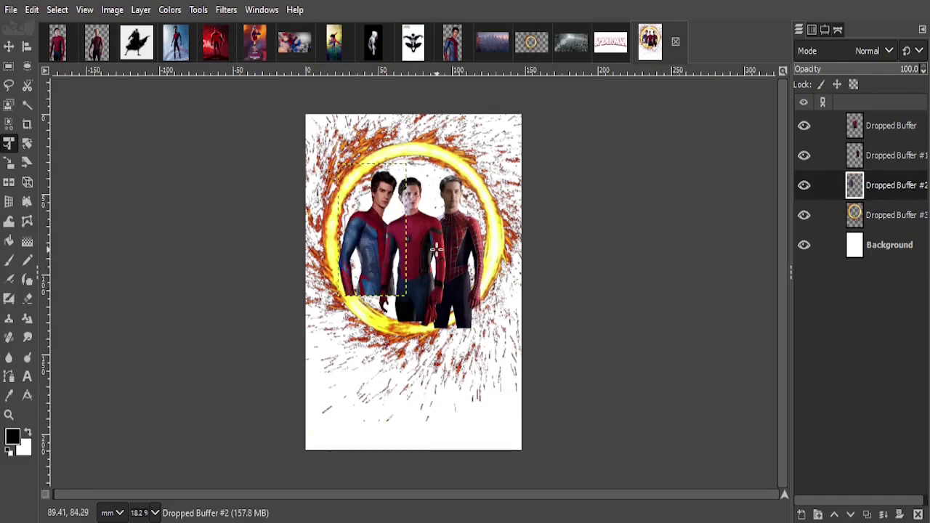
# Move the portal up-right and shrink it slightly to frame the three figures.
pyautogui.click(872, 215)
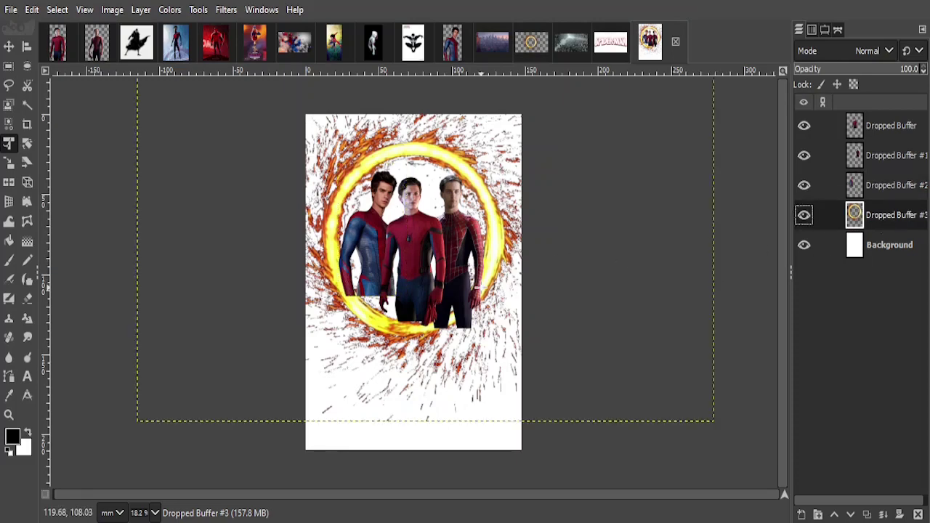
pyautogui.click(530, 328)
pyautogui.moveTo(530, 328); pyautogui.dragTo(523, 306)
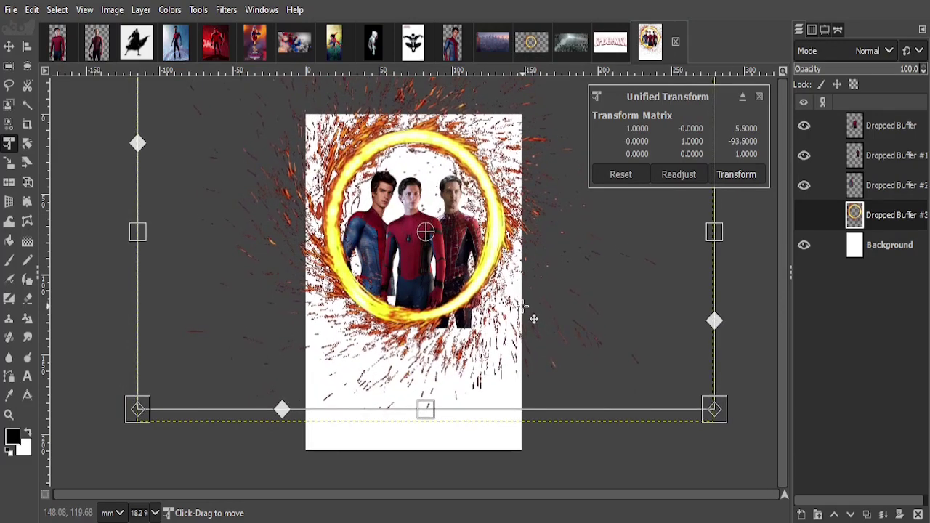
pyautogui.moveTo(434, 407)
pyautogui.mouseDown()
pyautogui.moveTo(424, 405)
pyautogui.moveTo(426, 414)
pyautogui.mouseUp()
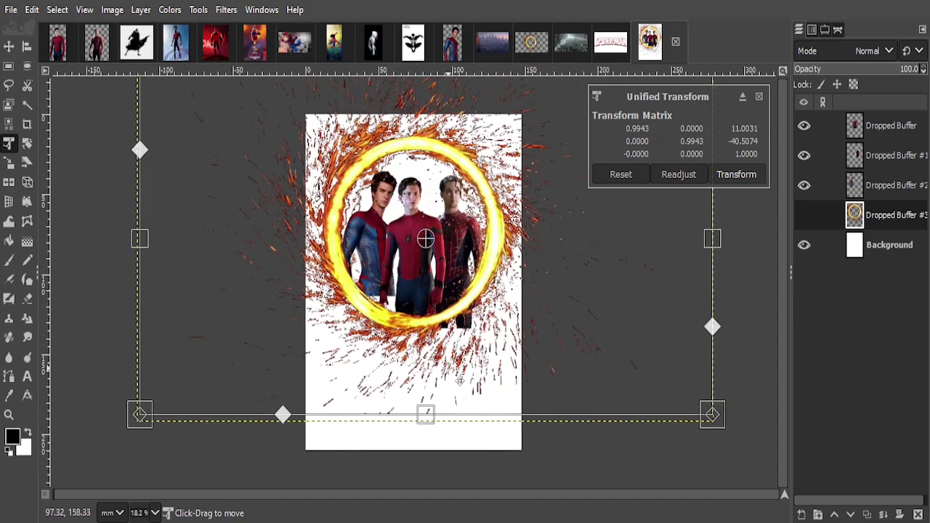
pyautogui.click(738, 177)
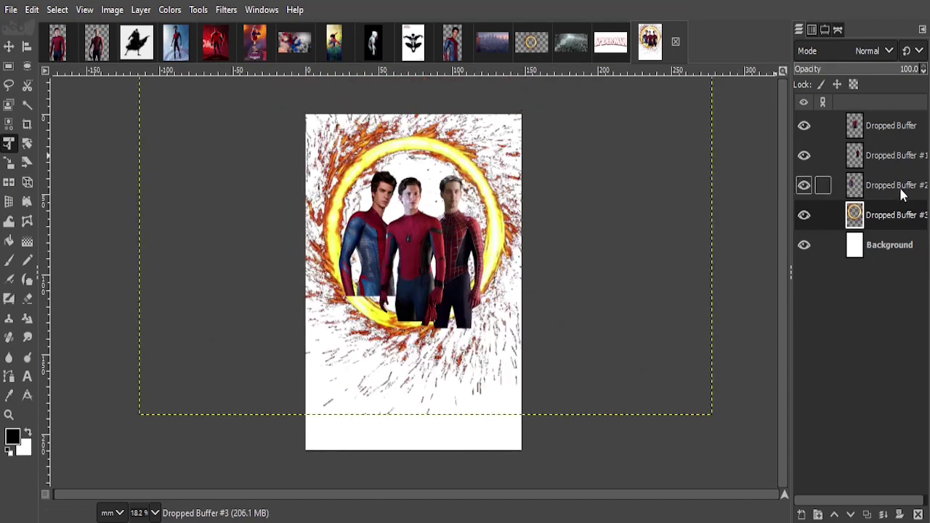
# Give the left Spider-Man a white mask and paint it so the ring shows over his arm.
pyautogui.rightClick(849, 186)
pyautogui.click(783, 290)
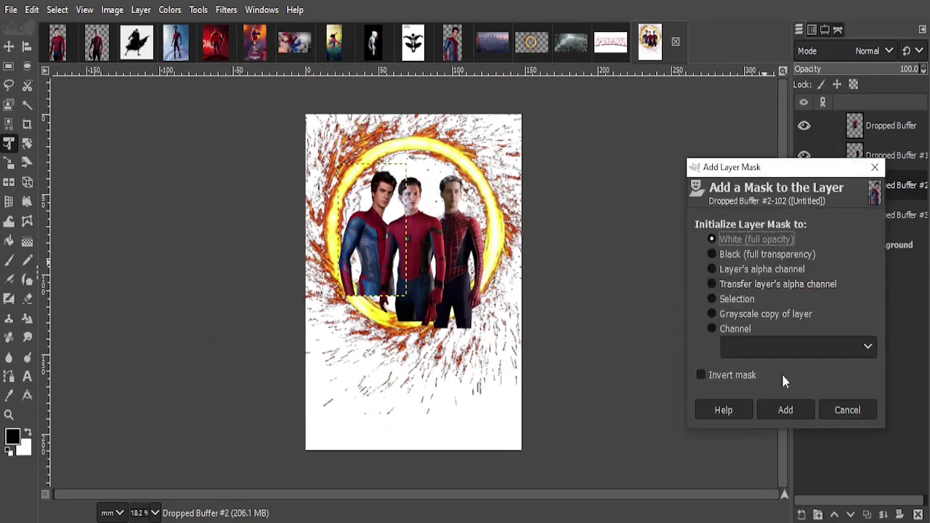
pyautogui.click(785, 409)
pyautogui.click(6, 263)
pyautogui.scroll(4, 332, 269)
pyautogui.moveTo(305, 277)
pyautogui.mouseDown()
pyautogui.moveTo(322, 391)
pyautogui.moveTo(303, 290)
pyautogui.moveTo(324, 327)
pyautogui.moveTo(293, 224)
pyautogui.moveTo(347, 383)
pyautogui.moveTo(372, 396)
pyautogui.moveTo(381, 377)
pyautogui.moveTo(307, 300)
pyautogui.mouseUp()
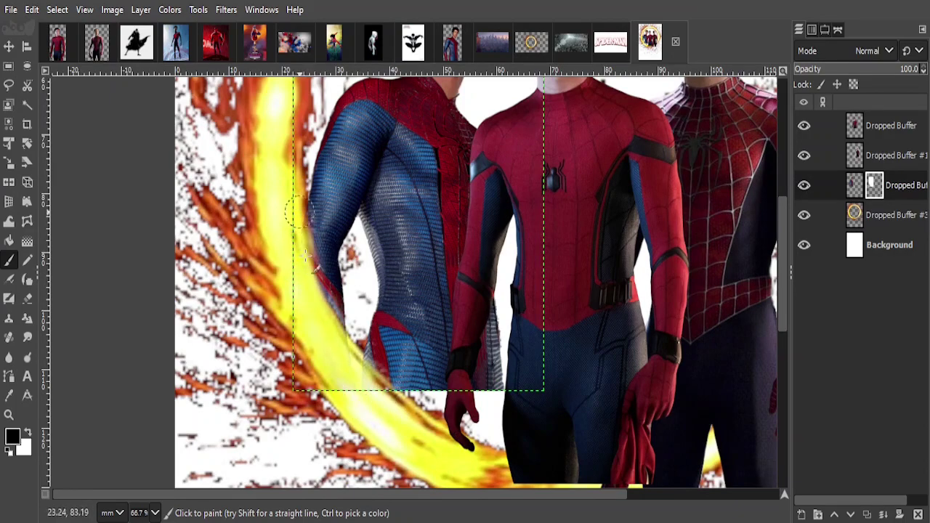
pyautogui.moveTo(302, 240); pyautogui.dragTo(373, 404)
pyautogui.keyDown('ctrl'); pyautogui.scroll(-2, 492, 365); pyautogui.keyUp('ctrl')
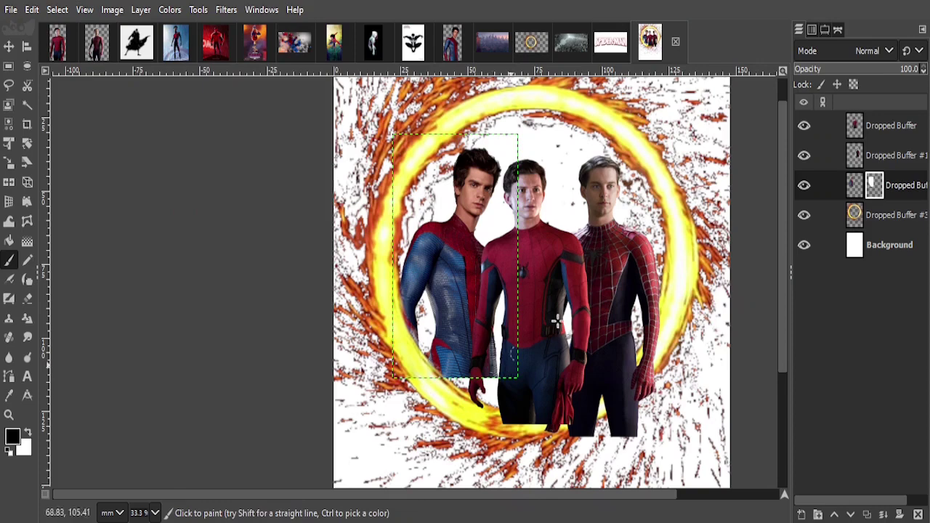
# Add a white mask to Dropped Buffer #1 and set brush opacity 52.4 and size 124.
pyautogui.rightClick(858, 155)
pyautogui.click(774, 291)
pyautogui.click(779, 409)
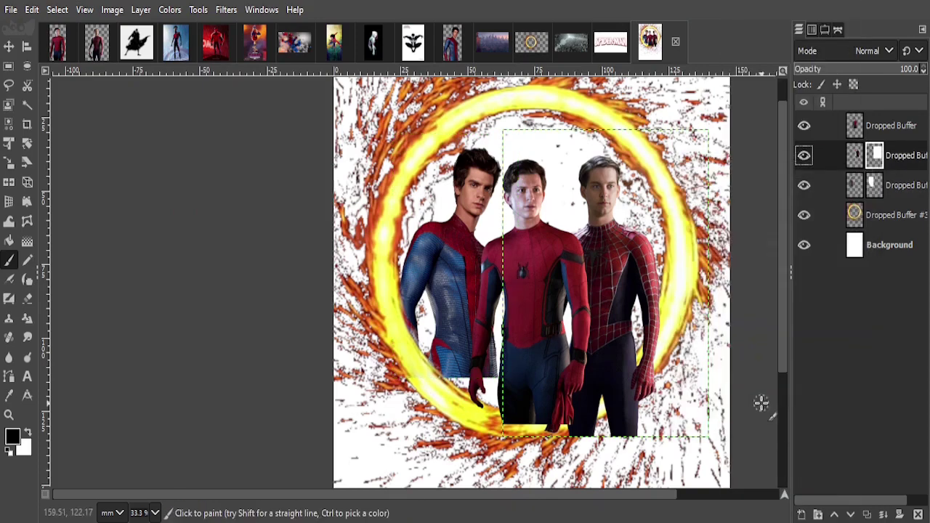
pyautogui.keyDown('ctrl'); pyautogui.scroll(1, 762, 401); pyautogui.keyUp('ctrl')
pyautogui.click(799, 29)
pyautogui.moveTo(839, 82); pyautogui.dragTo(864, 82)
pyautogui.moveTo(621, 378); pyautogui.dragTo(596, 462)
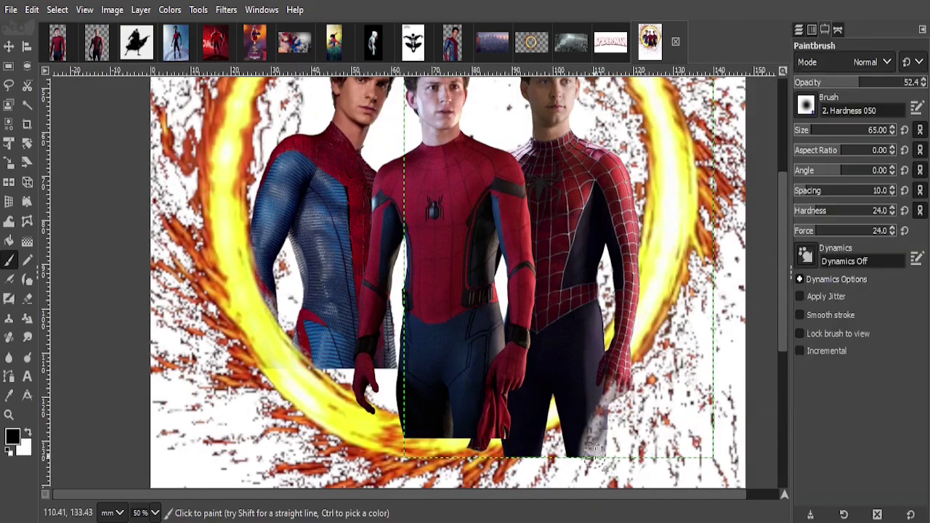
# Mask the right Spider-Man's legs so the ring glows over them, restoring the dark legs with white.
pyautogui.moveTo(639, 353); pyautogui.dragTo(599, 450)
pyautogui.press(']')
pyautogui.moveTo(605, 416)
pyautogui.mouseDown()
pyautogui.moveTo(625, 319)
pyautogui.moveTo(509, 454)
pyautogui.mouseUp()
pyautogui.moveTo(574, 421)
pyautogui.mouseDown()
pyautogui.moveTo(512, 451)
pyautogui.moveTo(610, 367)
pyautogui.moveTo(640, 301)
pyautogui.moveTo(636, 282)
pyautogui.moveTo(575, 414)
pyautogui.mouseUp()
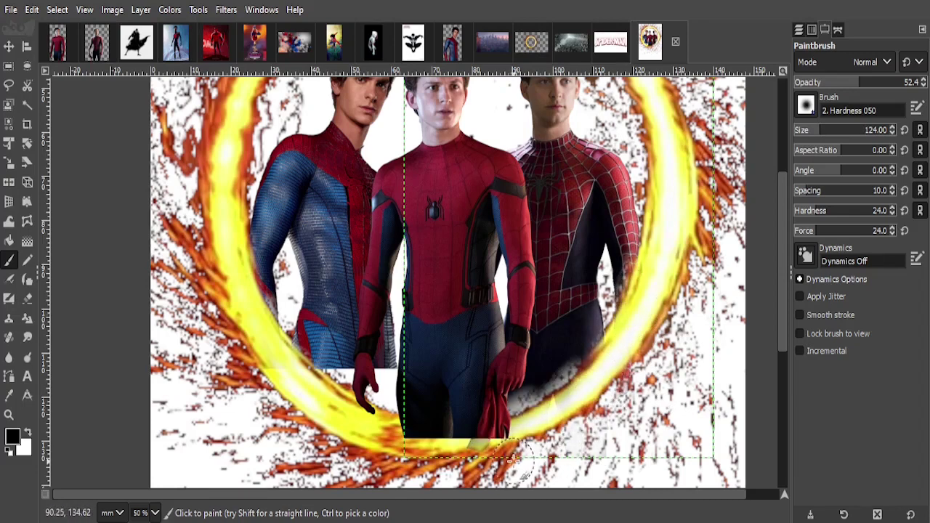
pyautogui.press('x')
pyautogui.moveTo(557, 363)
pyautogui.mouseDown()
pyautogui.moveTo(567, 356)
pyautogui.moveTo(509, 384)
pyautogui.moveTo(575, 357)
pyautogui.moveTo(527, 404)
pyautogui.moveTo(614, 376)
pyautogui.mouseUp()
pyautogui.press('x')
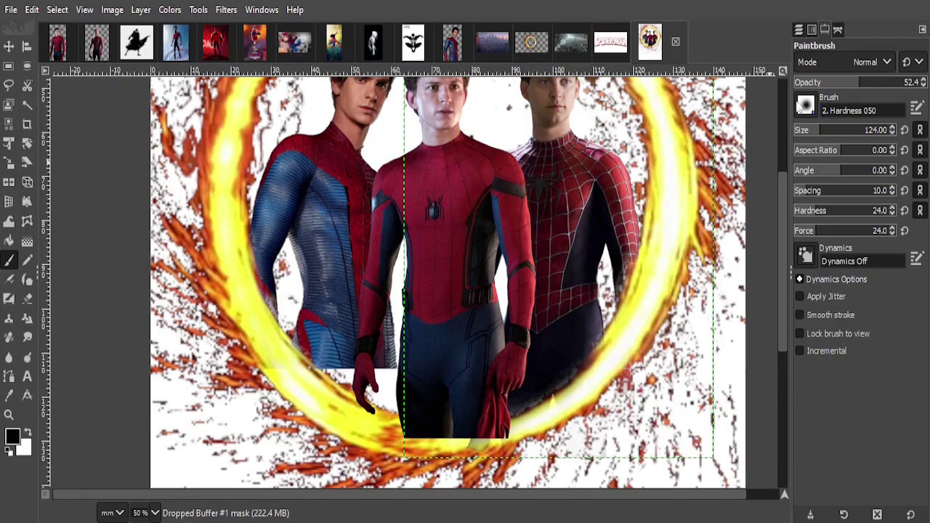
# Add a white mask to the top Spider-Man layer and reveal the ring over the middle figure's legs.
pyautogui.click(798, 30)
pyautogui.rightClick(872, 125)
pyautogui.click(778, 291)
pyautogui.press('Return')
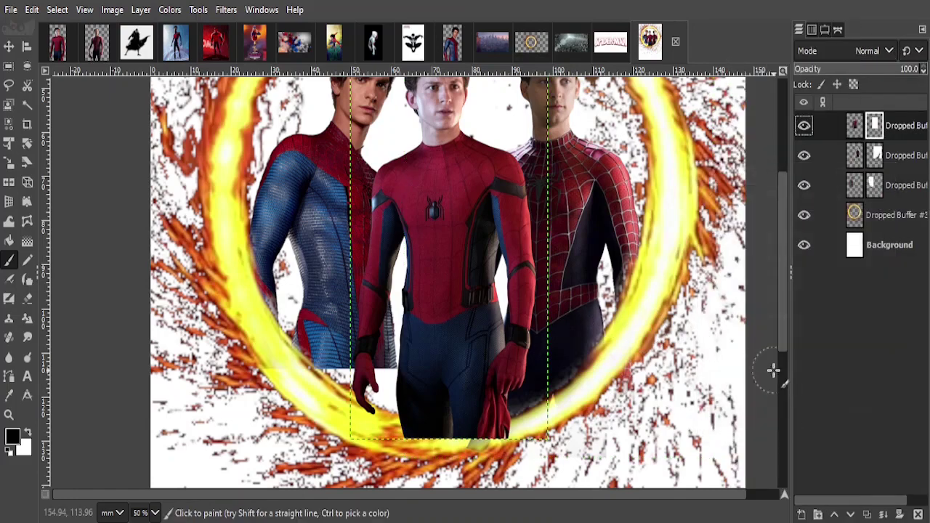
pyautogui.moveTo(407, 385)
pyautogui.mouseDown()
pyautogui.moveTo(363, 407)
pyautogui.moveTo(386, 436)
pyautogui.moveTo(520, 443)
pyautogui.moveTo(509, 428)
pyautogui.moveTo(460, 425)
pyautogui.moveTo(487, 432)
pyautogui.moveTo(484, 441)
pyautogui.moveTo(454, 425)
pyautogui.moveTo(435, 442)
pyautogui.moveTo(419, 407)
pyautogui.moveTo(465, 417)
pyautogui.mouseUp()
pyautogui.press('x')
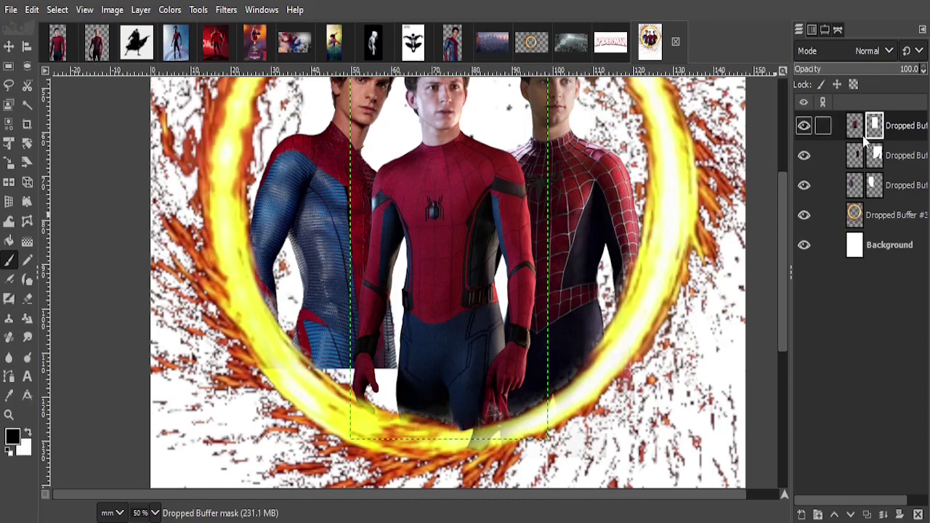
pyautogui.click(874, 155)
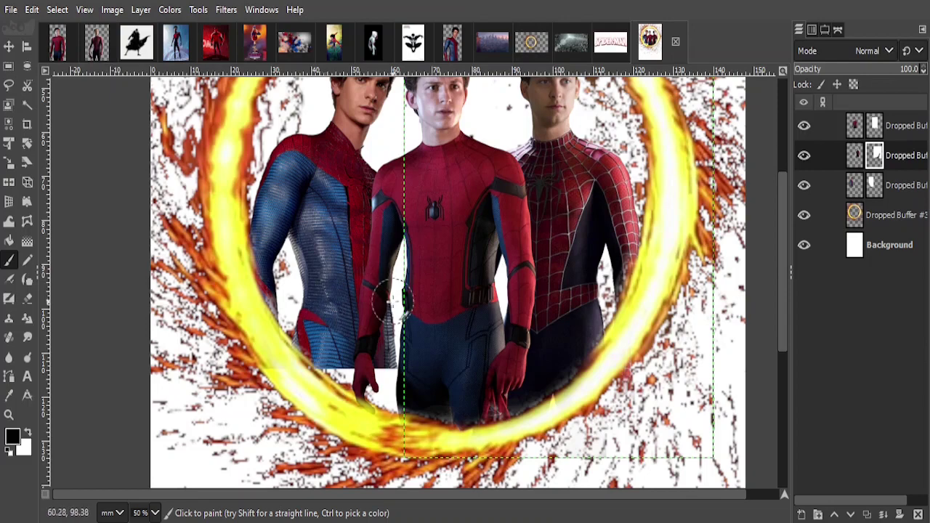
pyautogui.scroll(-3, 397, 311)
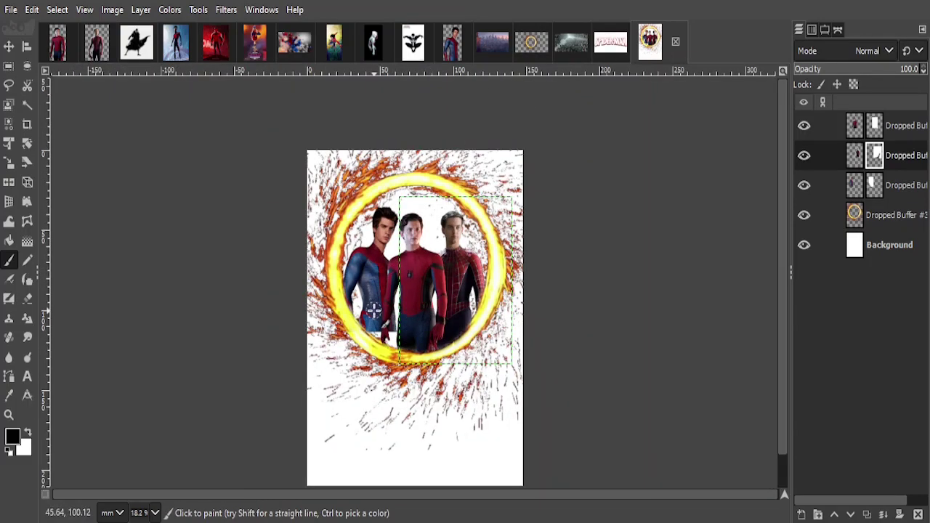
# Drop the city image into the poster below the Spider-Men, enlarged and shifted to cover the top.
pyautogui.click(532, 42)
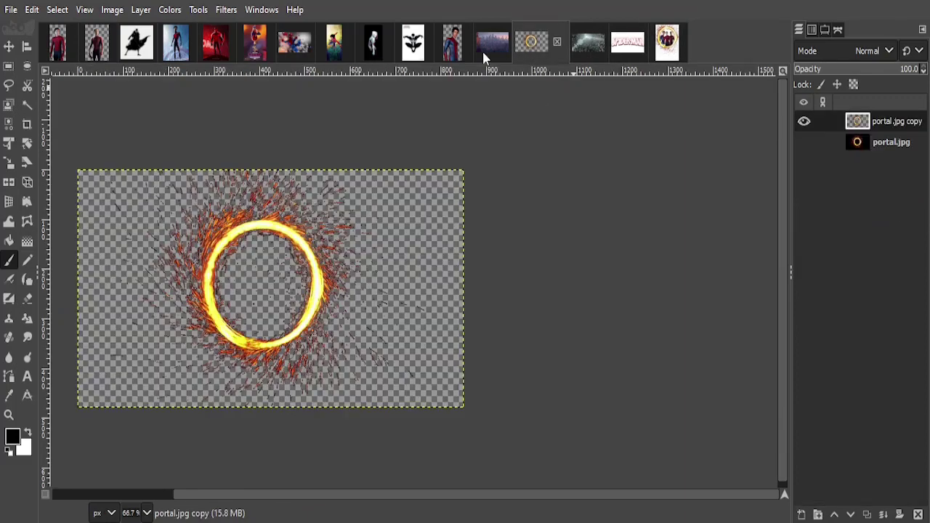
pyautogui.click(587, 45)
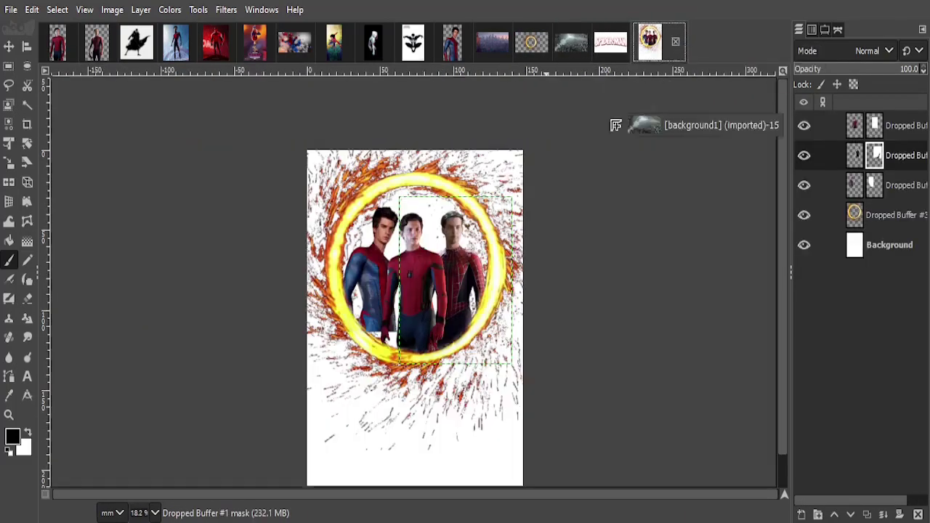
pyautogui.moveTo(589, 62); pyautogui.dragTo(426, 281)
pyautogui.moveTo(880, 155); pyautogui.dragTo(879, 250)
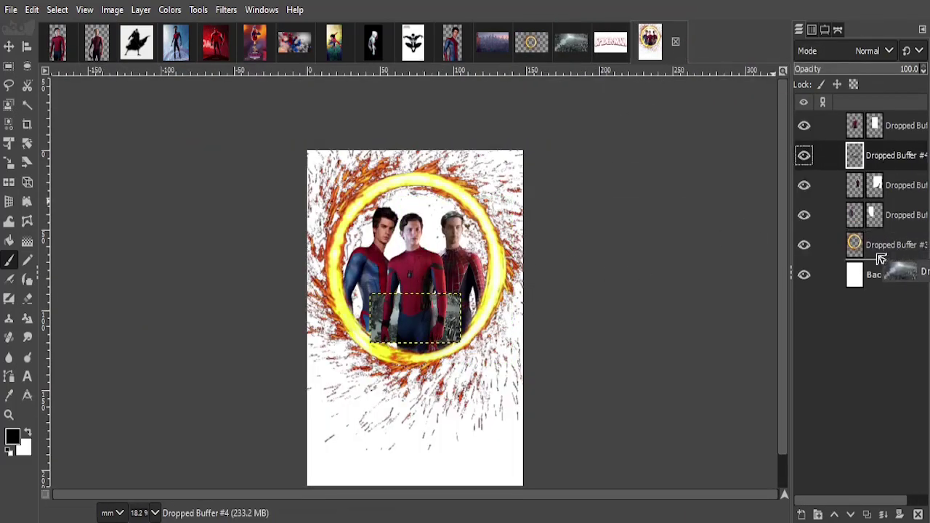
pyautogui.click(8, 143)
pyautogui.click(458, 298)
pyautogui.moveTo(462, 294); pyautogui.dragTo(569, 181)
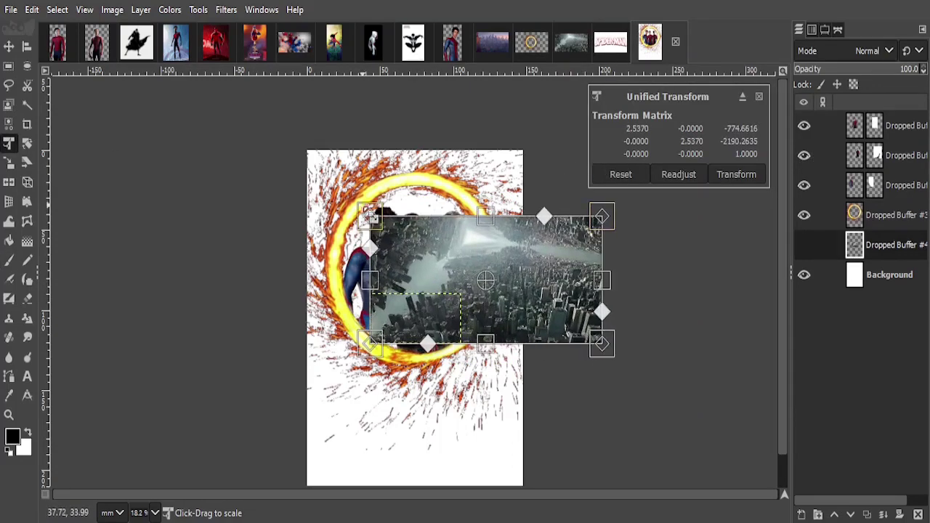
pyautogui.moveTo(369, 231); pyautogui.dragTo(245, 145)
pyautogui.moveTo(436, 254); pyautogui.dragTo(400, 268)
pyautogui.click(748, 175)
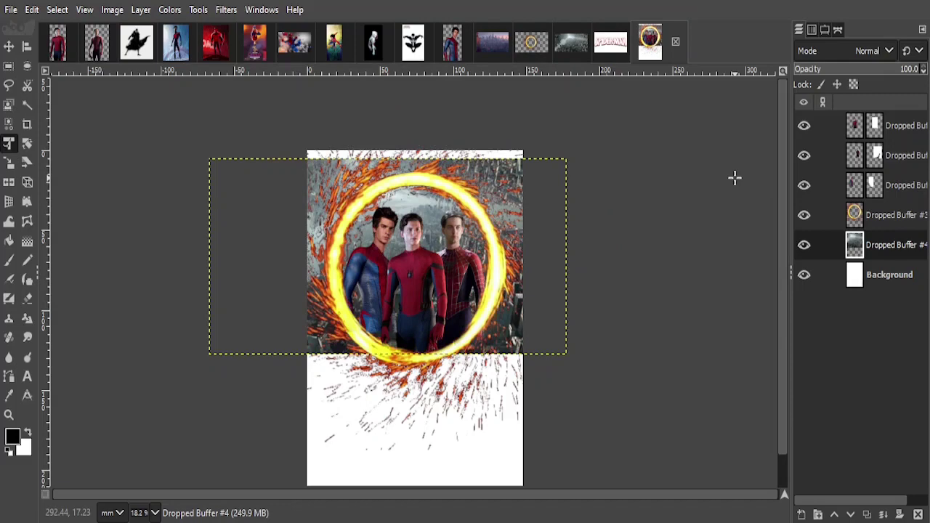
# Add a white mask to the city layer and paint out everything outside the ring with a large brush.
pyautogui.rightClick(894, 245)
pyautogui.click(784, 290)
pyautogui.click(791, 413)
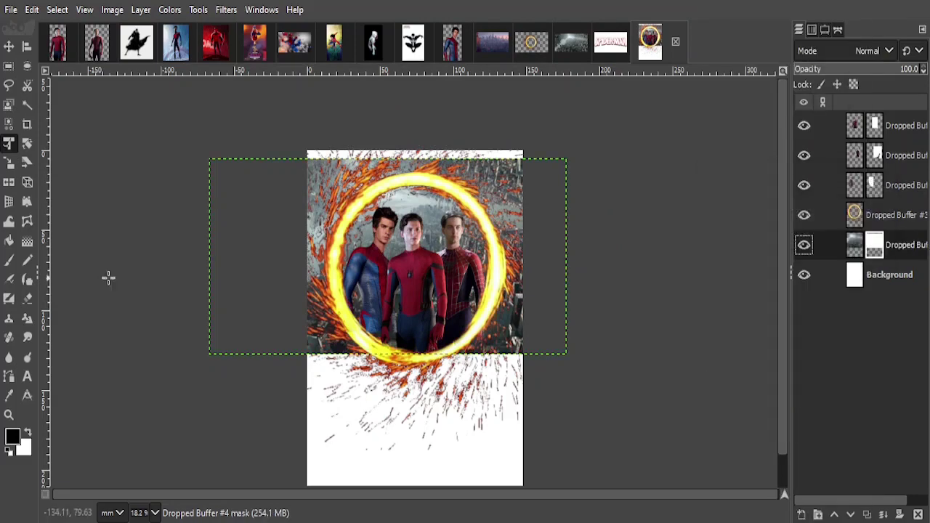
pyautogui.press('p')
pyautogui.scroll(2, 392, 240)
pyautogui.click(838, 30)
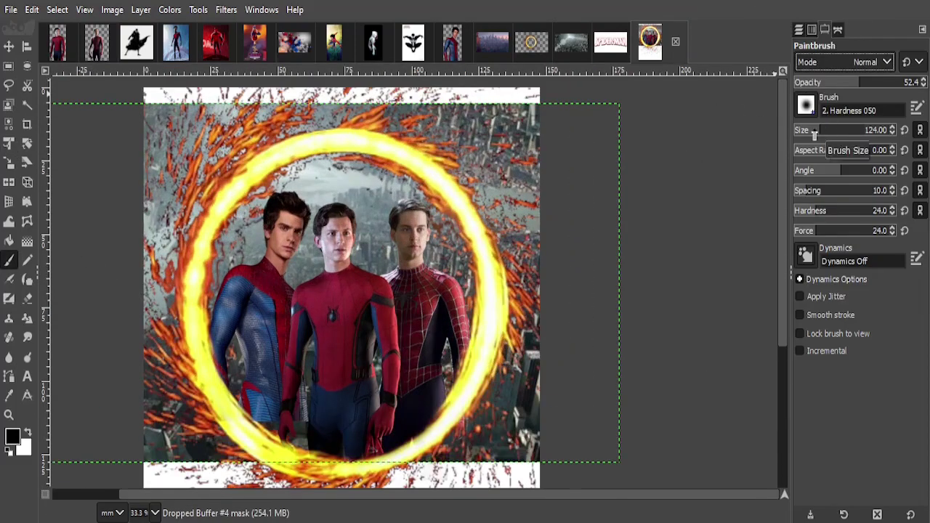
pyautogui.moveTo(538, 123); pyautogui.dragTo(530, 218)
pyautogui.click(851, 129)
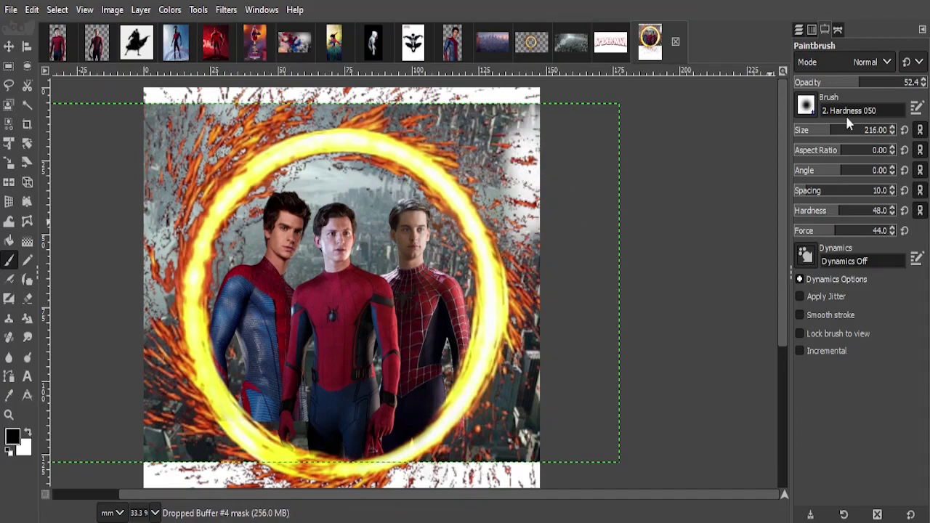
pyautogui.moveTo(509, 109)
pyautogui.mouseDown()
pyautogui.moveTo(487, 93)
pyautogui.moveTo(527, 226)
pyautogui.moveTo(448, 367)
pyautogui.moveTo(476, 346)
pyautogui.moveTo(496, 129)
pyautogui.moveTo(342, 116)
pyautogui.moveTo(160, 124)
pyautogui.moveTo(351, 131)
pyautogui.moveTo(167, 182)
pyautogui.moveTo(157, 269)
pyautogui.moveTo(160, 436)
pyautogui.moveTo(247, 433)
pyautogui.mouseUp()
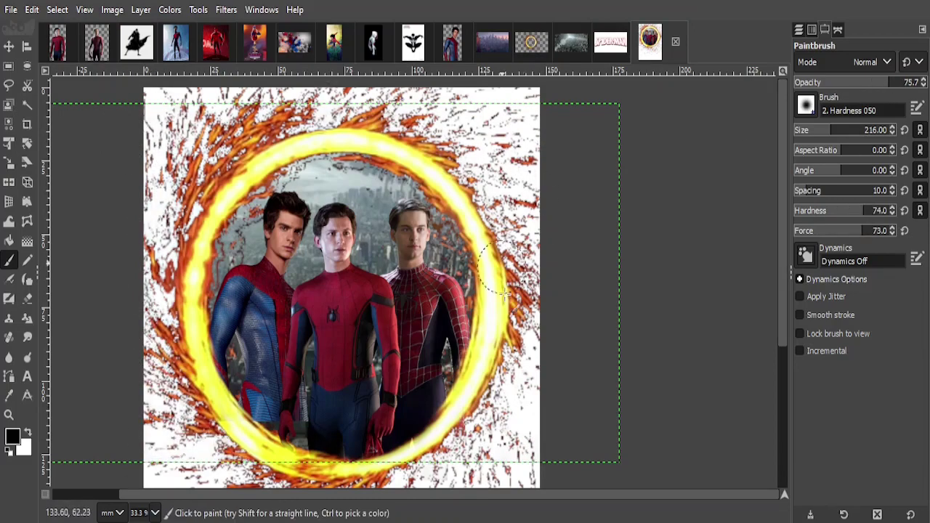
pyautogui.scroll(-3, 543, 236)
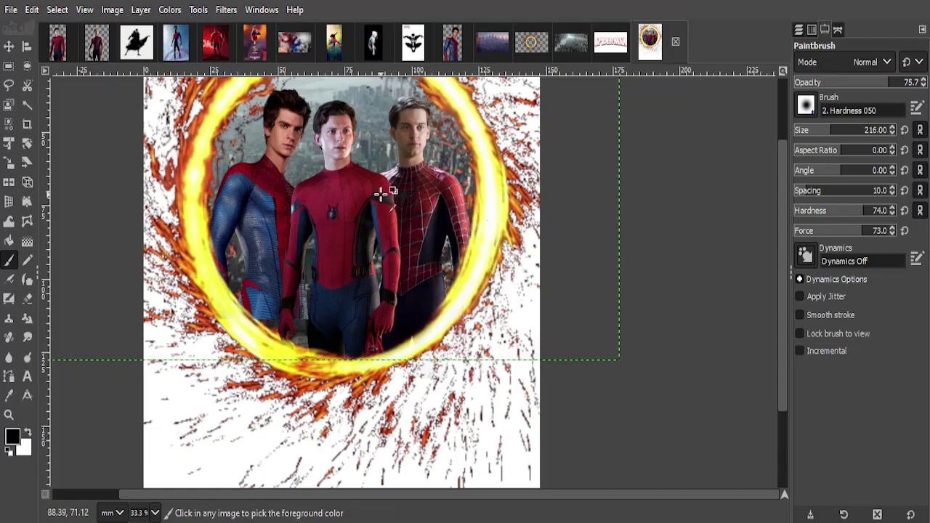
pyautogui.keyDown('ctrl'); pyautogui.scroll(-2, 384, 193); pyautogui.keyUp('ctrl')
pyautogui.click(800, 31)
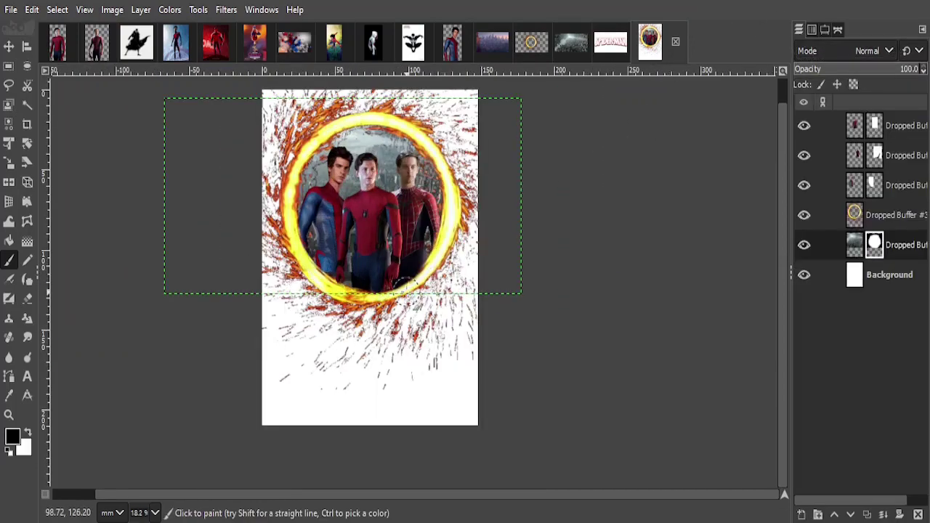
# Bring the Miles Morales cut-out from miles2.webp into the poster as the top layer.
pyautogui.hotkey('alt', '4')
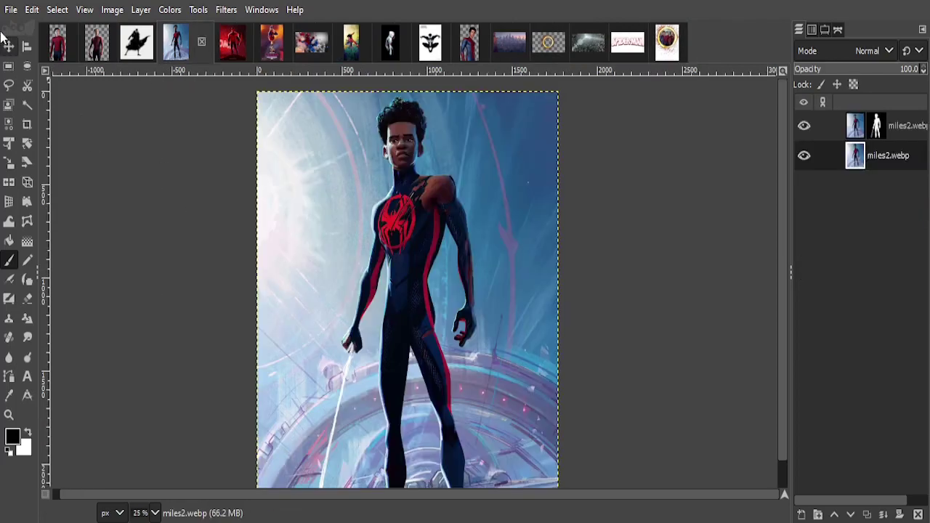
pyautogui.click(804, 156)
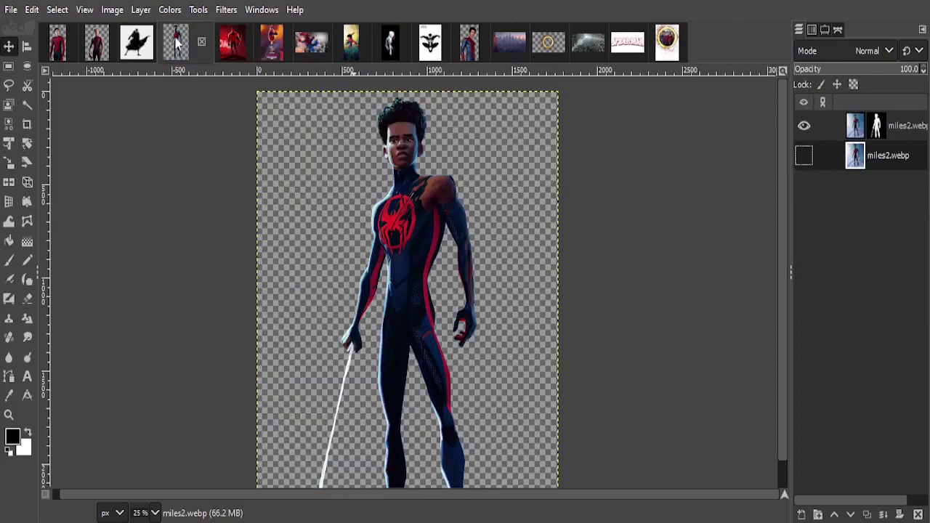
pyautogui.moveTo(178, 42); pyautogui.dragTo(373, 291)
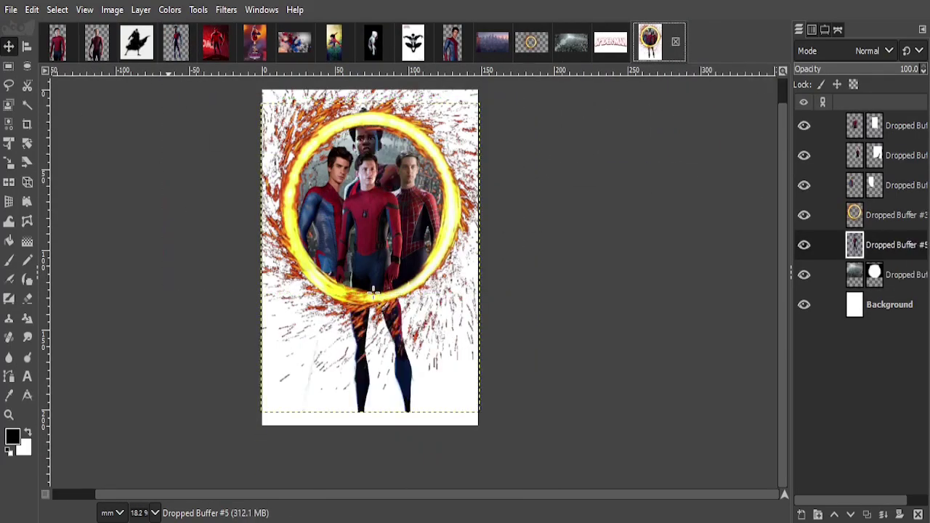
pyautogui.moveTo(855, 245); pyautogui.dragTo(901, 120)
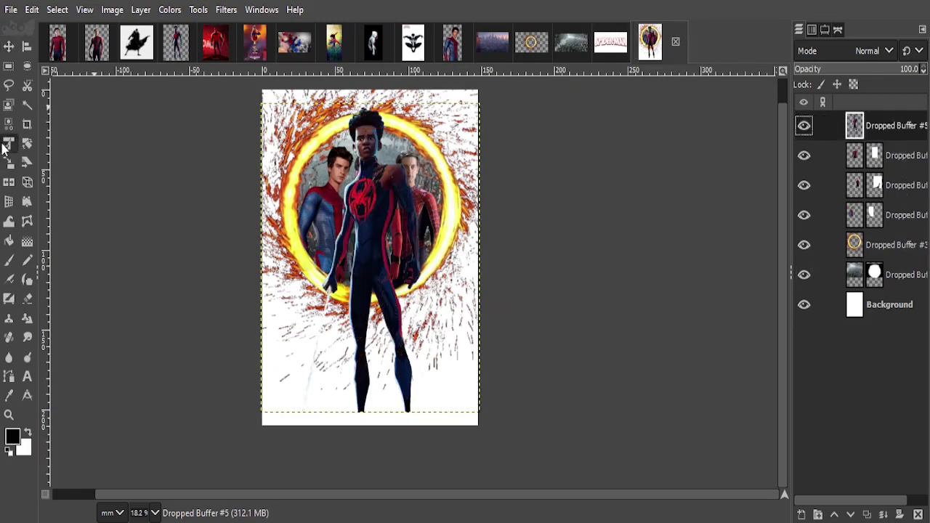
# Scale Miles down and set him in front of the ring's lower half.
pyautogui.click(6, 145)
pyautogui.moveTo(480, 407)
pyautogui.mouseDown()
pyautogui.moveTo(404, 299)
pyautogui.moveTo(412, 301)
pyautogui.moveTo(398, 386)
pyautogui.mouseUp()
pyautogui.moveTo(371, 212)
pyautogui.mouseDown()
pyautogui.moveTo(377, 268)
pyautogui.moveTo(393, 261)
pyautogui.mouseUp()
pyautogui.moveTo(401, 357); pyautogui.dragTo(401, 316)
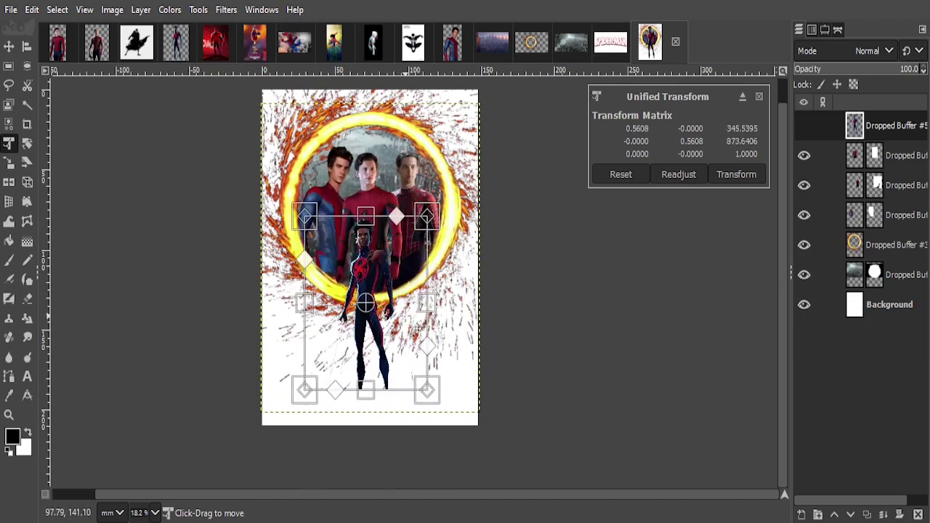
pyautogui.click(720, 176)
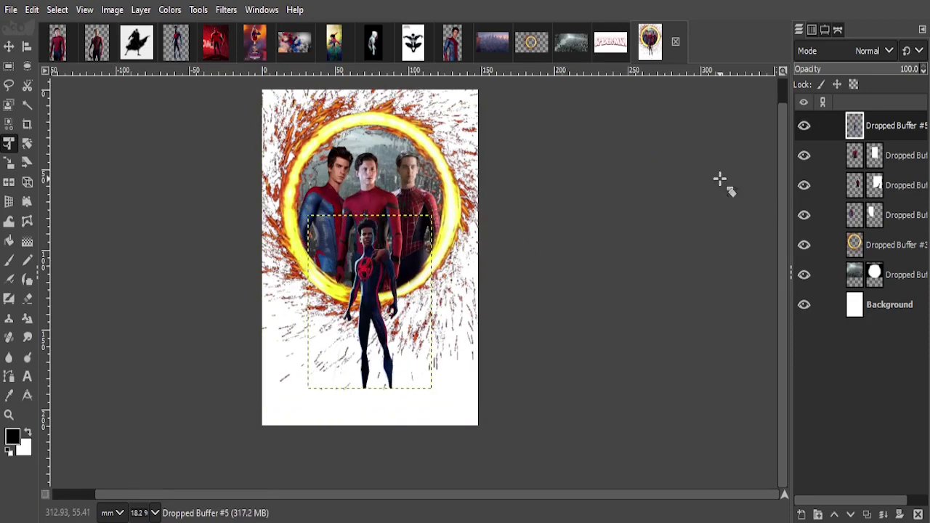
pyautogui.click(338, 43)
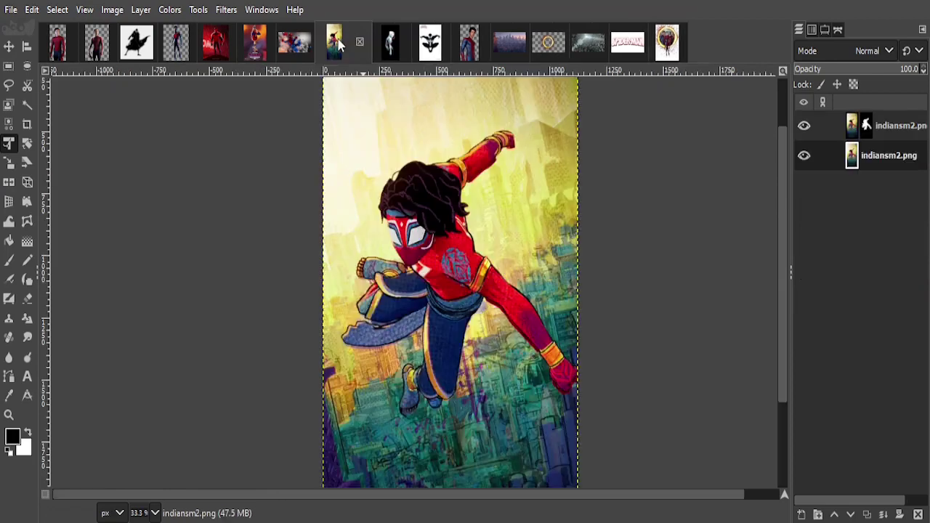
# Add the Indian Spider-Man cut-out to the poster, stacked beneath the Miles layer.
pyautogui.click(804, 155)
pyautogui.moveTo(335, 42); pyautogui.dragTo(339, 247)
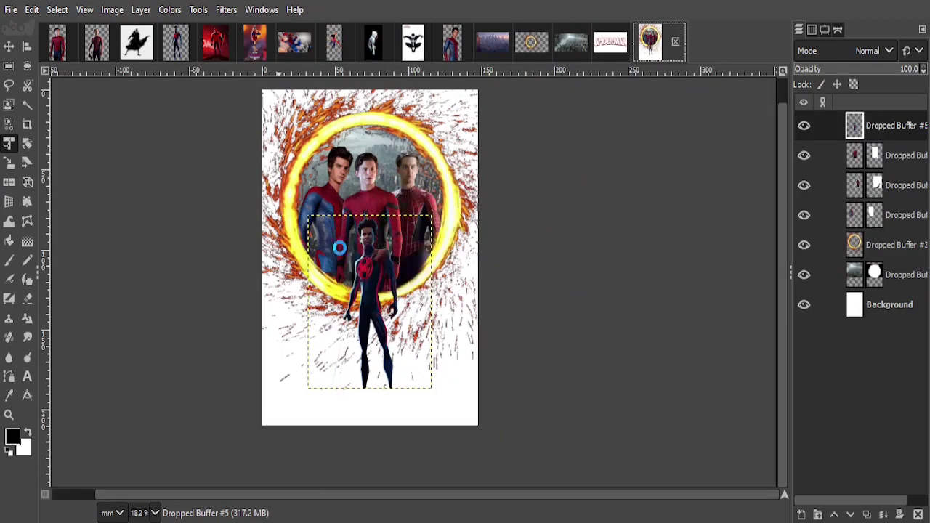
pyautogui.moveTo(854, 125); pyautogui.dragTo(854, 155)
pyautogui.scroll(1, 484, 253)
# Shrink the leaping heroine to about 55% and place her at the ring's lower left beside Miles.
pyautogui.click(322, 218)
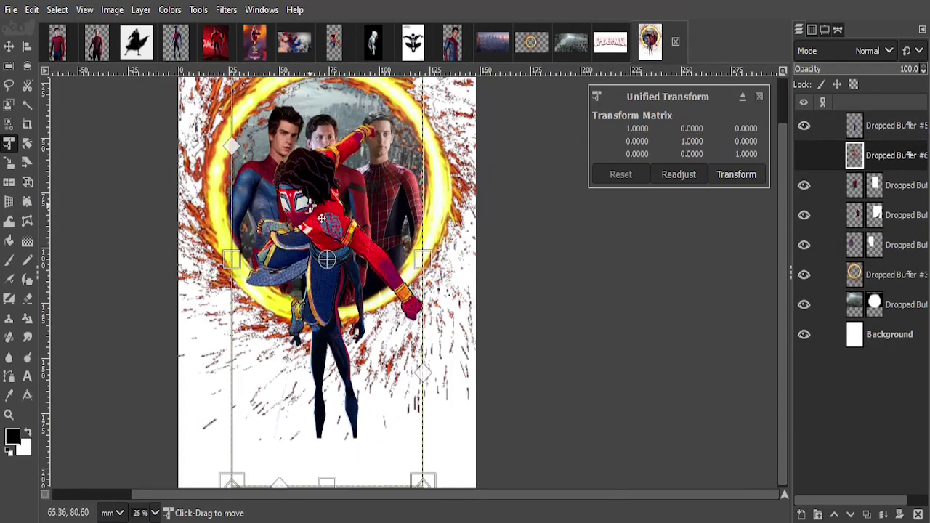
pyautogui.moveTo(231, 259)
pyautogui.mouseDown()
pyautogui.moveTo(317, 260)
pyautogui.moveTo(284, 255)
pyautogui.mouseUp()
pyautogui.scroll(2, 284, 256)
pyautogui.moveTo(473, 232)
pyautogui.mouseDown()
pyautogui.moveTo(494, 225)
pyautogui.moveTo(356, 300)
pyautogui.mouseUp()
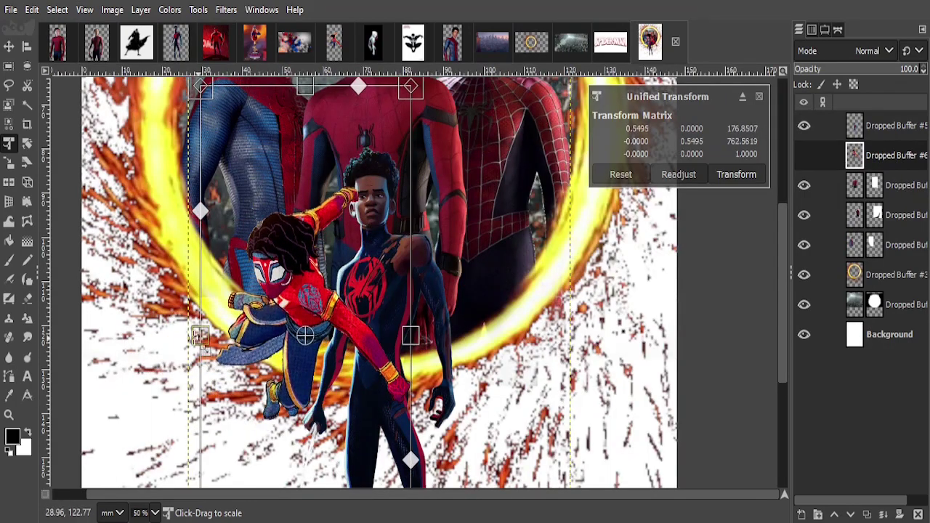
pyautogui.moveTo(199, 336); pyautogui.dragTo(209, 340)
pyautogui.hscroll(-3, 210, 340)
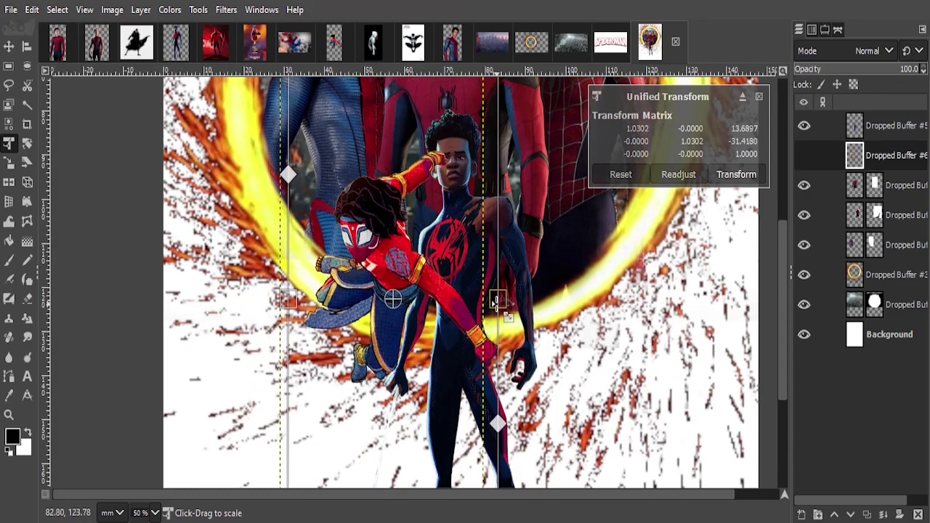
pyautogui.click(738, 179)
pyautogui.scroll(-2, 690, 287)
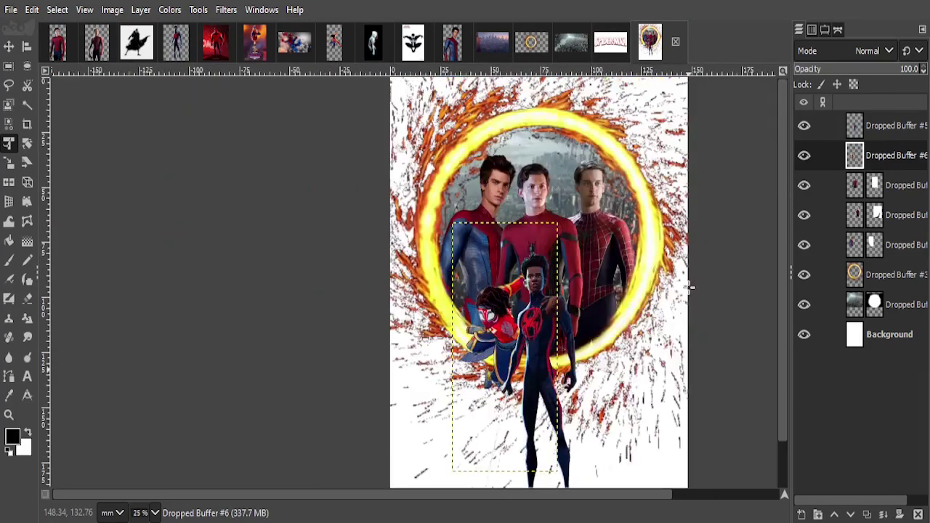
pyautogui.click(373, 42)
# Add the Spider-Gwen cut-out, scaled to about 0.60, just right of Miles in the ring.
pyautogui.click(804, 156)
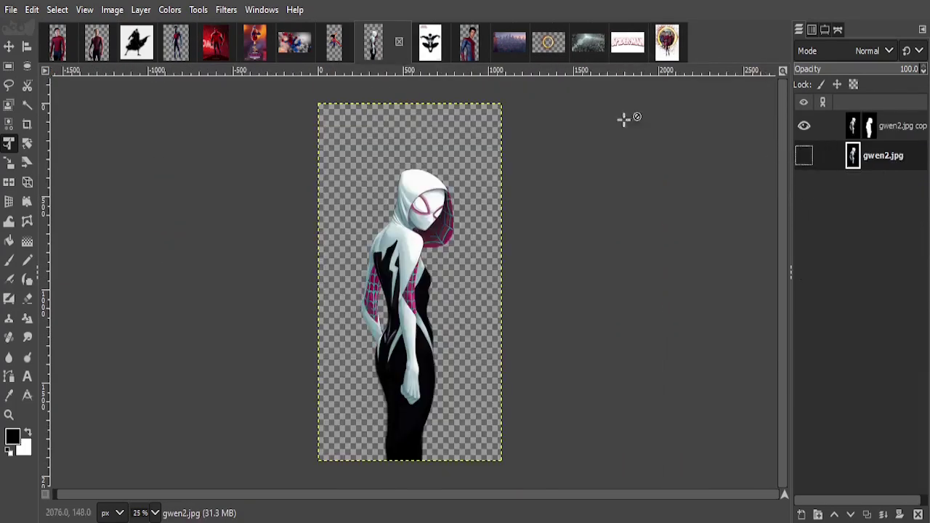
pyautogui.moveTo(371, 47); pyautogui.dragTo(601, 293)
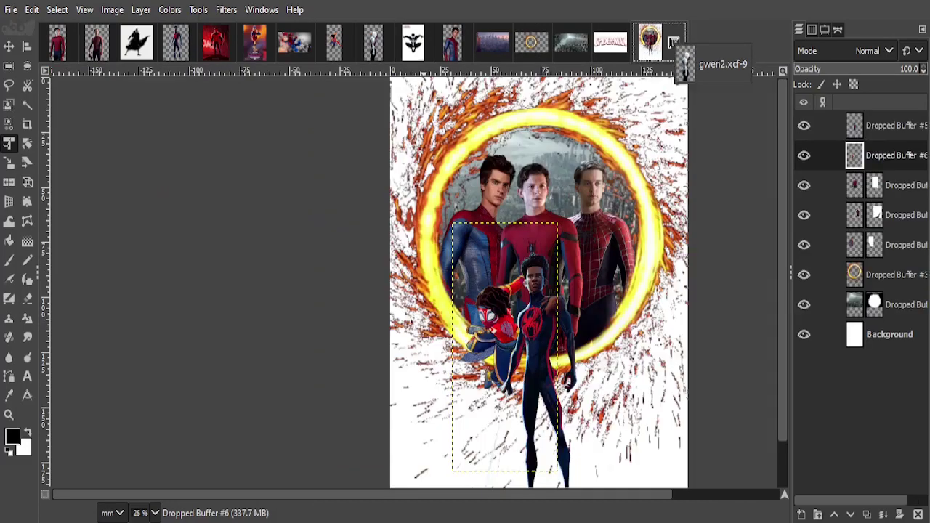
pyautogui.click(605, 289)
pyautogui.moveTo(630, 456)
pyautogui.mouseDown()
pyautogui.moveTo(582, 341)
pyautogui.moveTo(636, 379)
pyautogui.moveTo(621, 390)
pyautogui.mouseUp()
pyautogui.scroll(2, 638, 403)
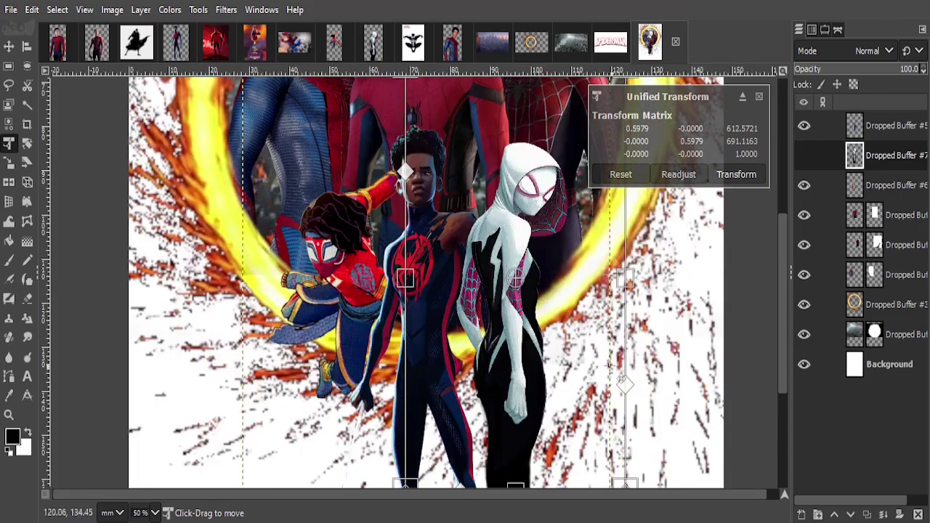
pyautogui.click(736, 174)
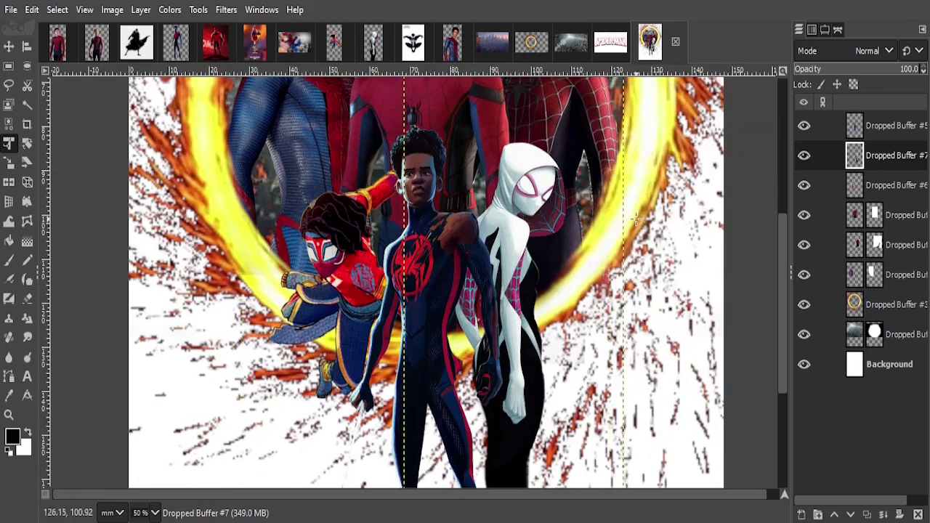
pyautogui.scroll(-2, 636, 215)
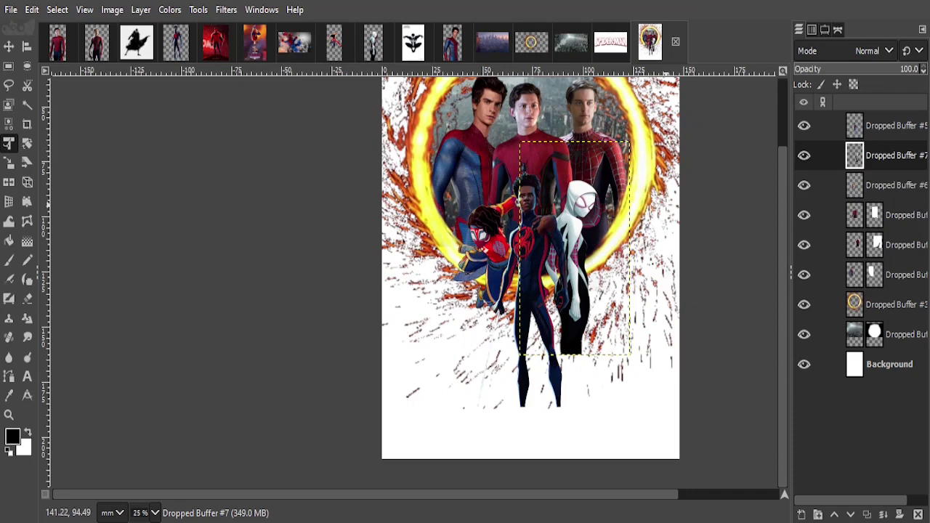
# Hide the white background of black costume sm.jpg and drop the cut-out onto the poster.
pyautogui.click(412, 47)
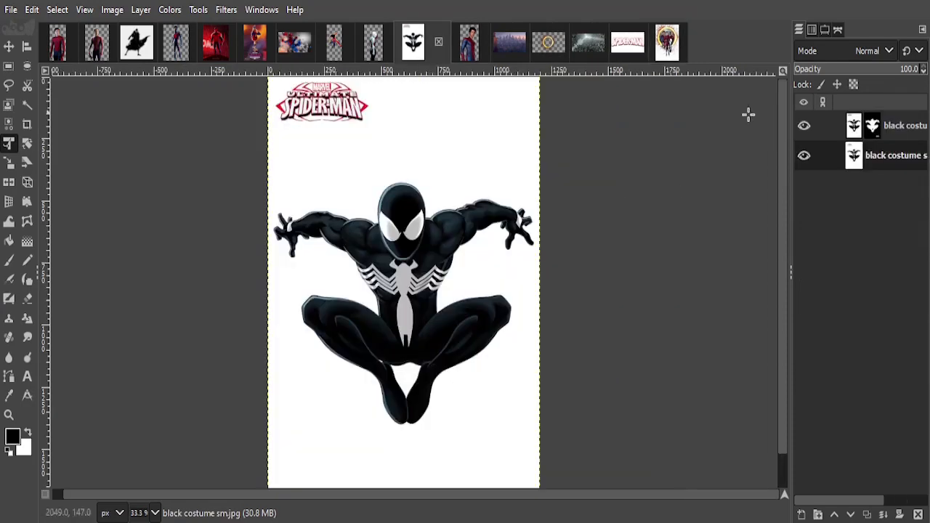
pyautogui.click(804, 155)
pyautogui.click(670, 45)
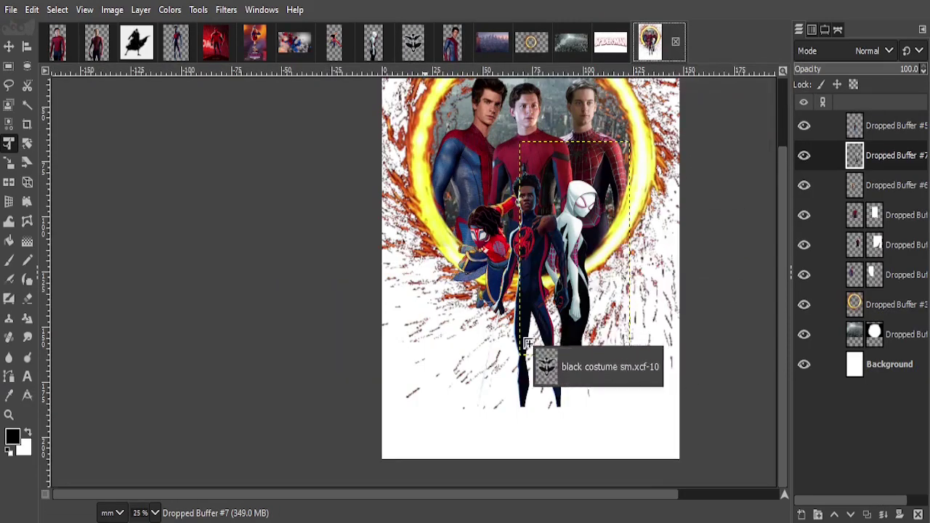
pyautogui.moveTo(670, 45); pyautogui.dragTo(520, 336)
# Scale the crouching black-suited Spider-Man to about 0.6 and move him below Miles.
pyautogui.click(523, 270)
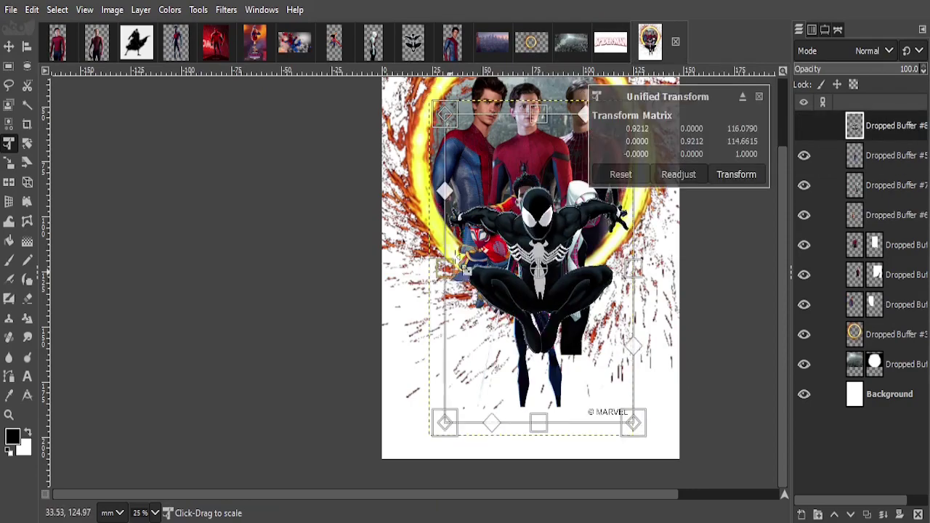
pyautogui.moveTo(429, 102); pyautogui.dragTo(479, 207)
pyautogui.moveTo(640, 239); pyautogui.dragTo(638, 272)
pyautogui.click(621, 175)
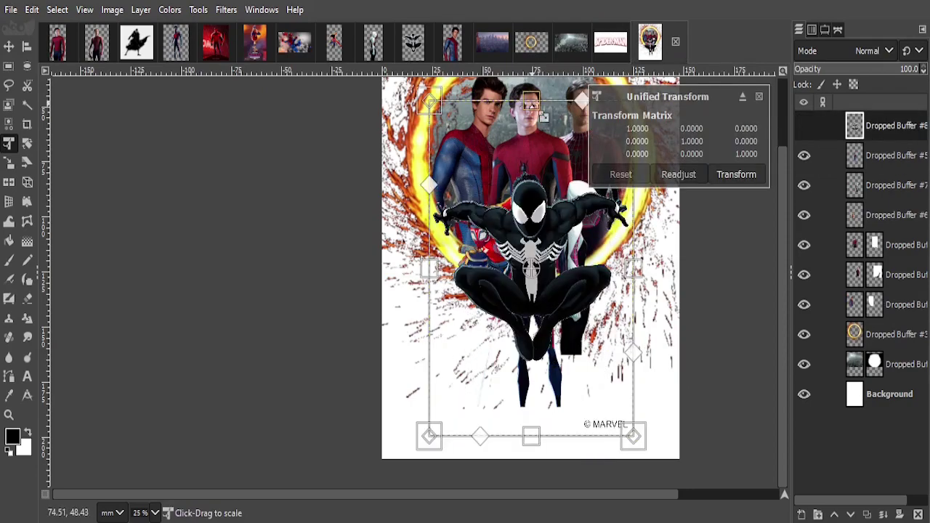
pyautogui.moveTo(632, 436); pyautogui.dragTo(603, 407)
pyautogui.moveTo(567, 349); pyautogui.dragTo(574, 383)
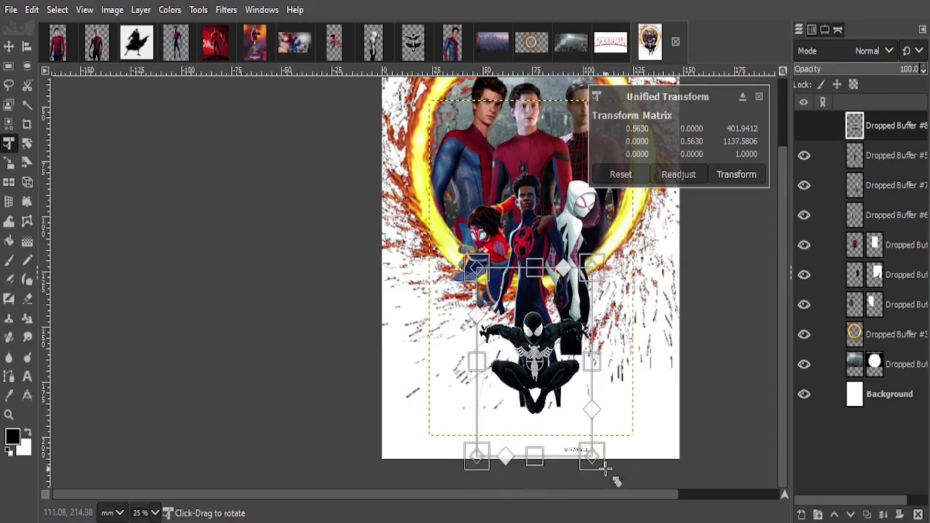
pyautogui.moveTo(604, 469)
pyautogui.mouseDown()
pyautogui.moveTo(617, 482)
pyautogui.moveTo(574, 408)
pyautogui.moveTo(579, 394)
pyautogui.mouseUp()
pyautogui.click(742, 176)
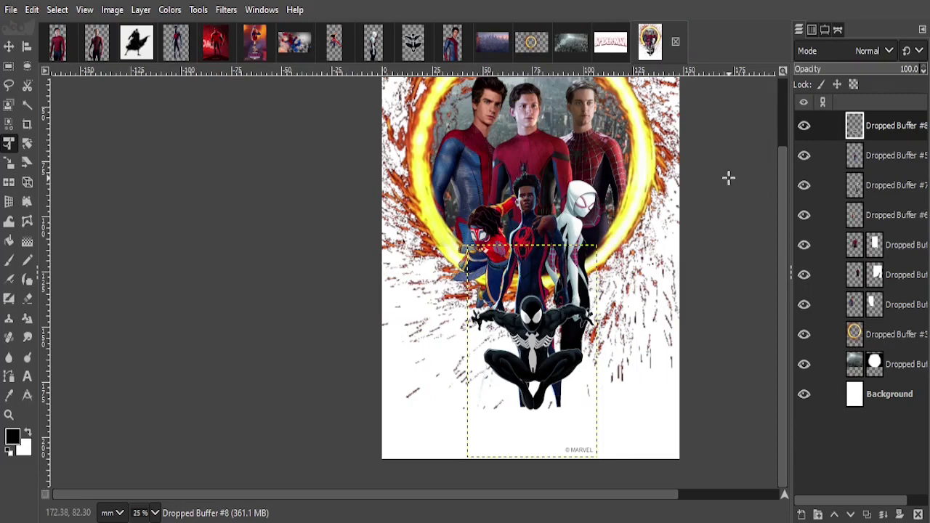
# Hide maydaypeter.jpg's background and carry the hanging Spider-Man cut-out onto the poster.
pyautogui.click(258, 45)
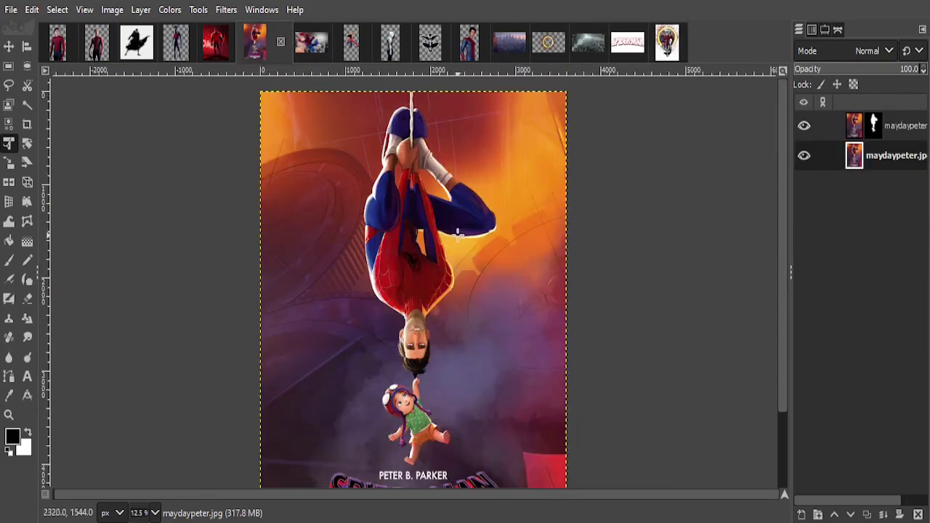
pyautogui.scroll(-3, 446, 249)
pyautogui.scroll(2, 446, 250)
pyautogui.press('-')
pyautogui.click(803, 156)
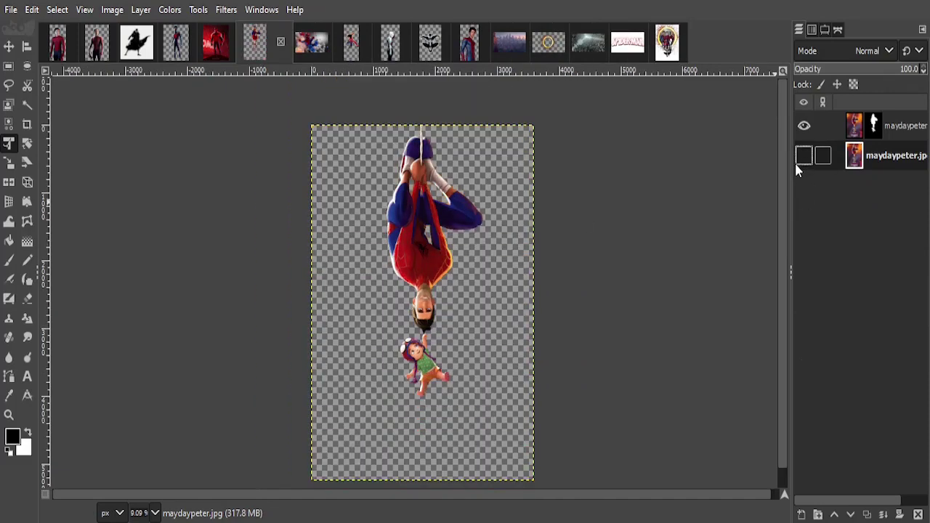
pyautogui.moveTo(828, 155)
pyautogui.mouseDown()
pyautogui.moveTo(632, 167)
pyautogui.moveTo(627, 187)
pyautogui.mouseUp()
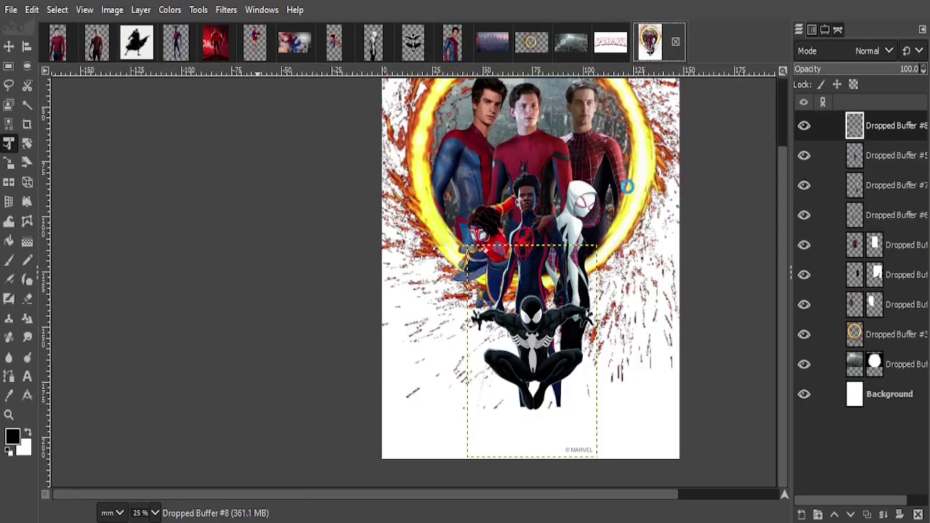
# Shrink the upside-down Spider-Man with the baby and place him right of Gwen.
pyautogui.click(573, 210)
pyautogui.moveTo(197, 227); pyautogui.dragTo(484, 218)
pyautogui.moveTo(659, 376); pyautogui.dragTo(572, 375)
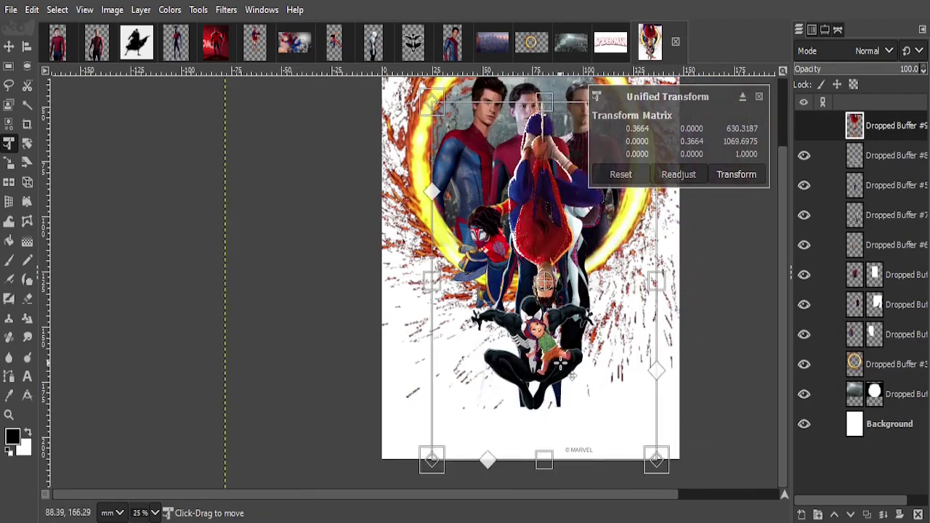
pyautogui.moveTo(656, 460); pyautogui.dragTo(657, 363)
pyautogui.moveTo(627, 318); pyautogui.dragTo(657, 325)
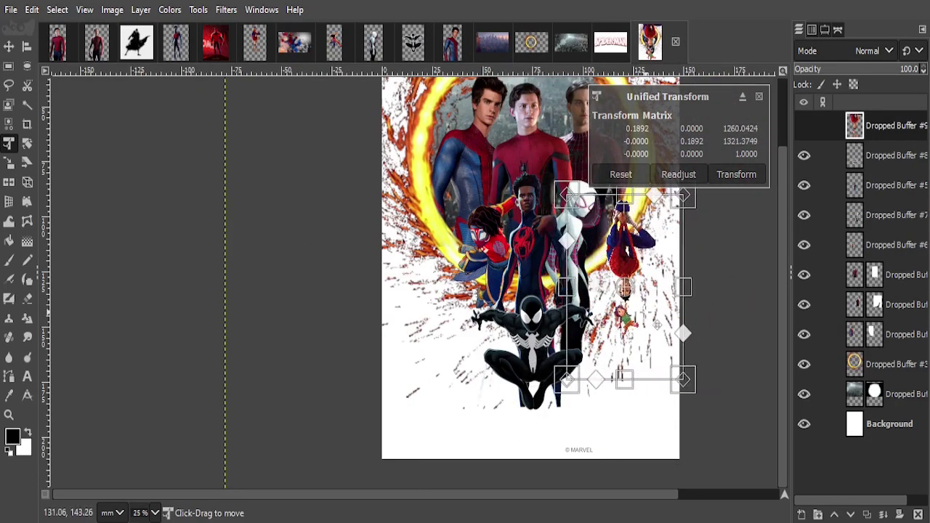
pyautogui.moveTo(683, 379); pyautogui.dragTo(695, 418)
pyautogui.moveTo(641, 429); pyautogui.dragTo(646, 344)
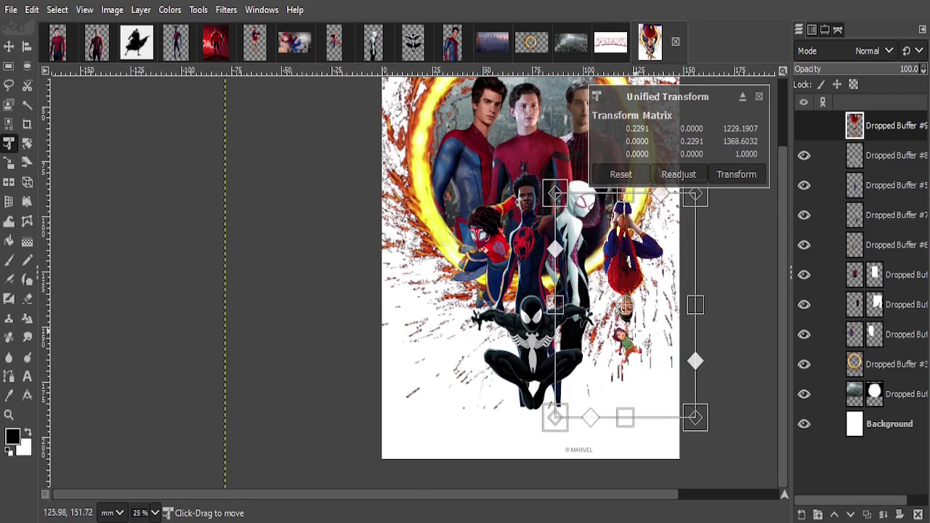
pyautogui.moveTo(621, 425); pyautogui.dragTo(637, 473)
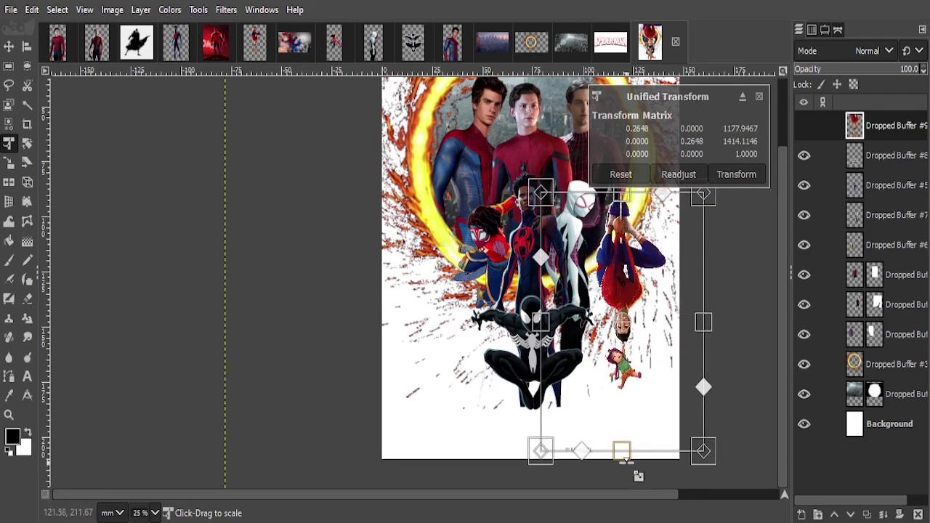
pyautogui.moveTo(732, 458); pyautogui.dragTo(723, 449)
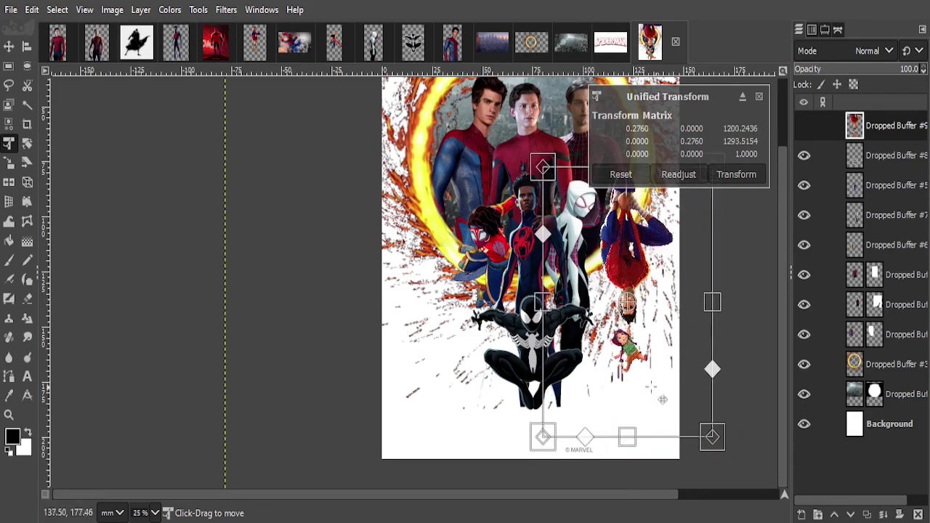
pyautogui.moveTo(660, 371); pyautogui.dragTo(665, 367)
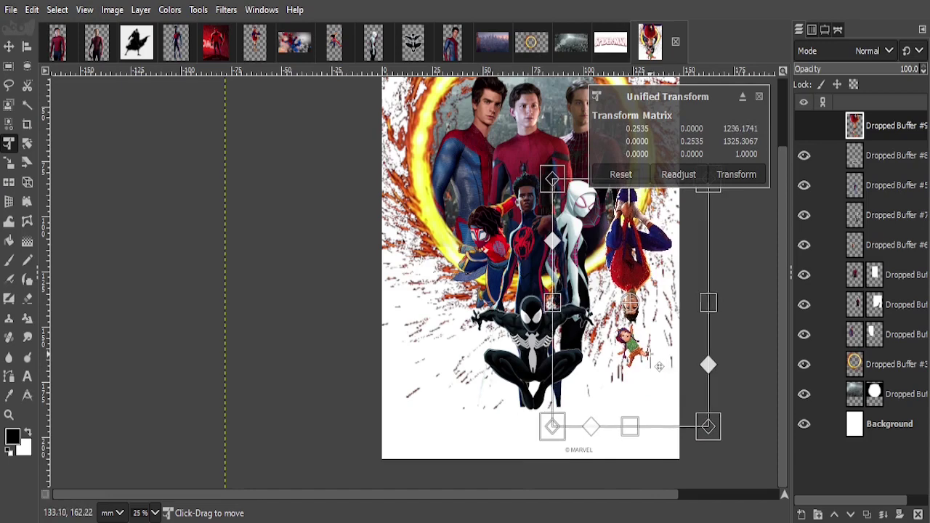
pyautogui.click(736, 174)
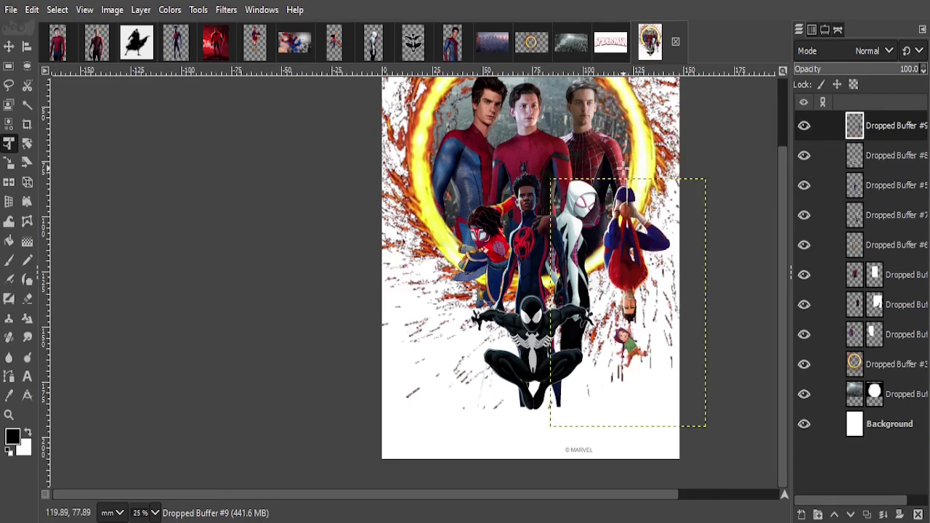
# Extend the hanging Spider-Man's layer to the full image size with Layer to Image Size.
pyautogui.click(140, 10)
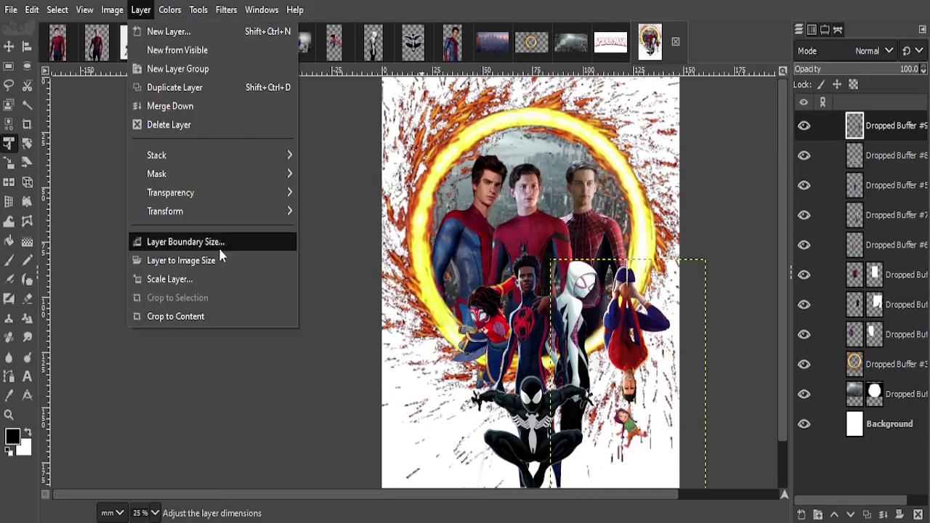
pyautogui.click(218, 259)
pyautogui.press('1')
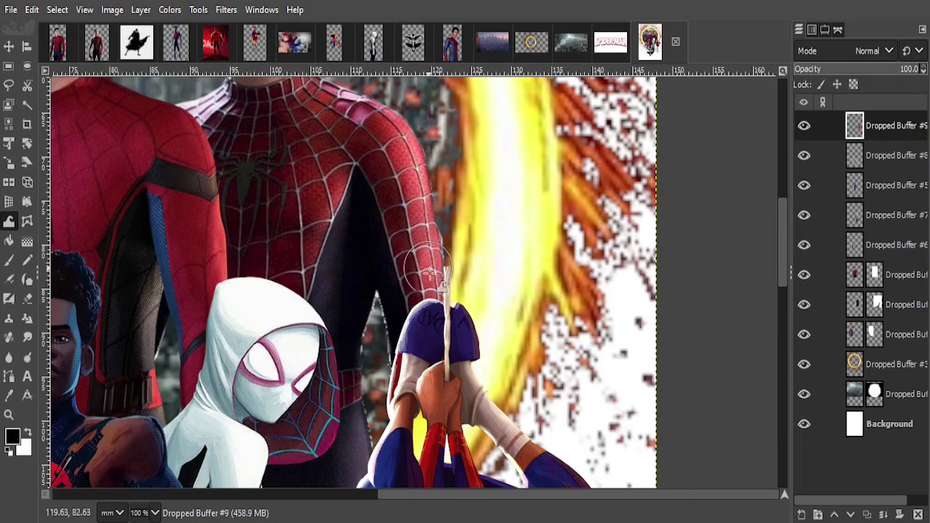
# Warp the web strand upward in Move pixels mode until it reaches the ring's top.
pyautogui.click(447, 232)
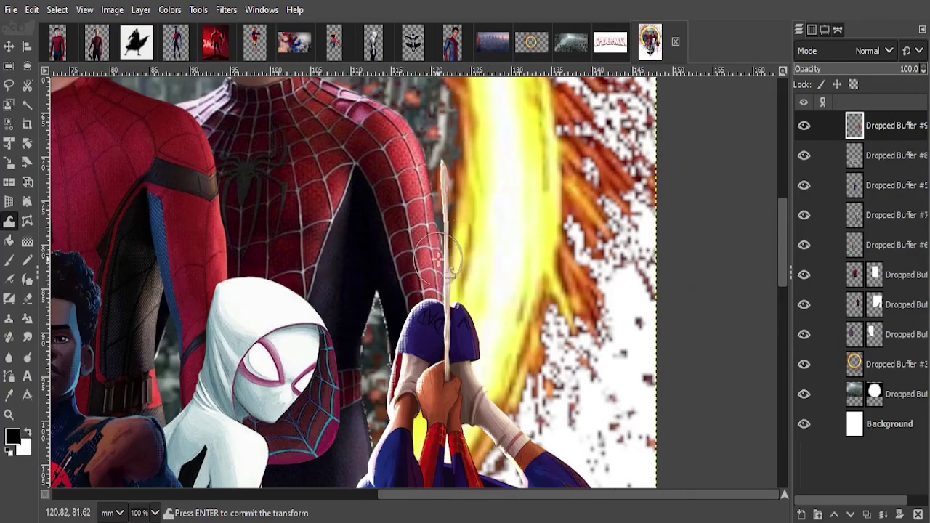
pyautogui.scroll(3, 447, 290)
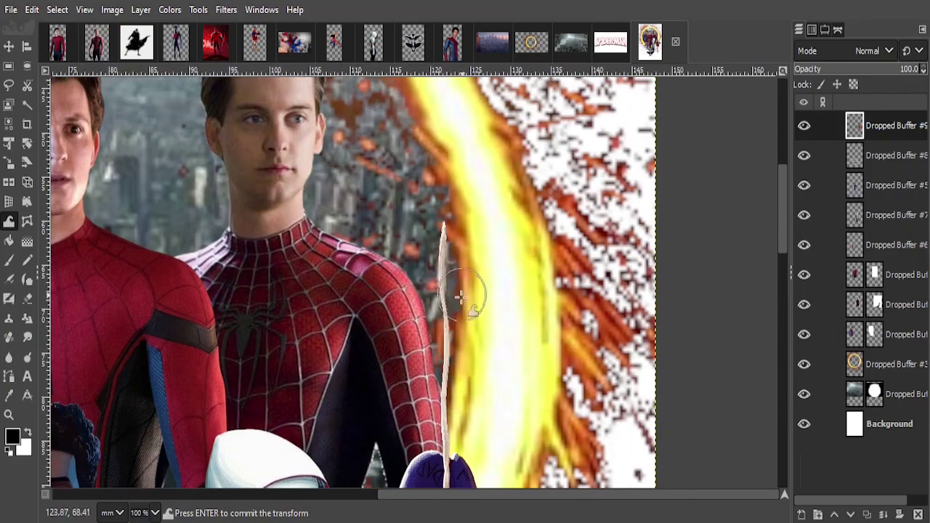
pyautogui.moveTo(456, 291); pyautogui.dragTo(443, 146)
pyautogui.click(825, 30)
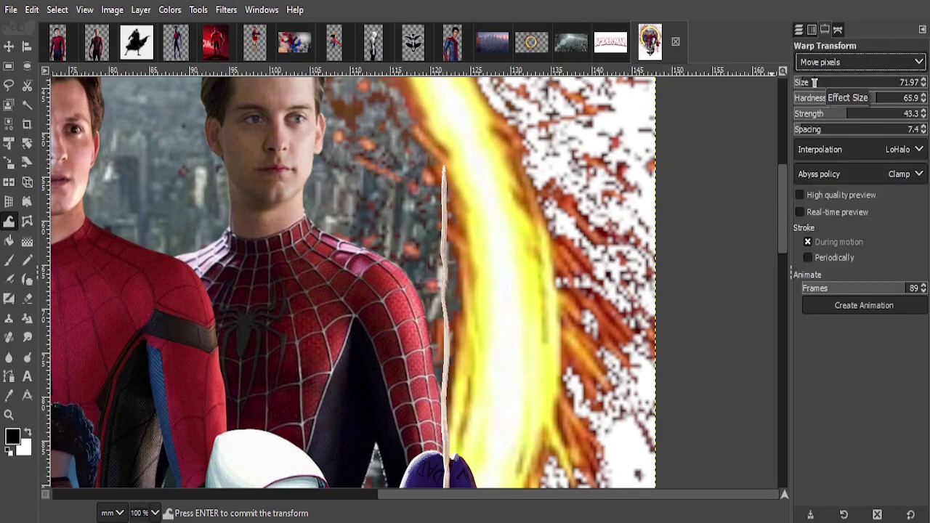
pyautogui.moveTo(457, 218); pyautogui.dragTo(461, 85)
pyautogui.scroll(3, 447, 327)
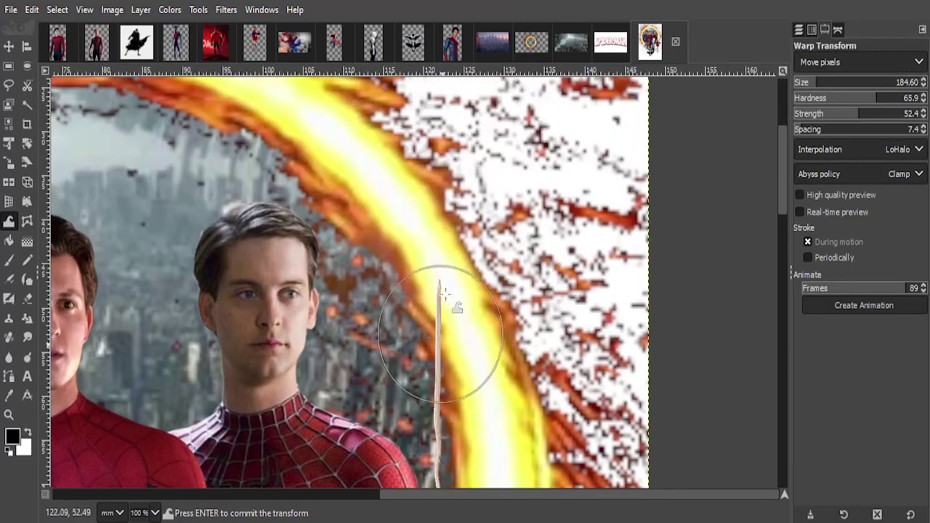
pyautogui.scroll(3, 429, 378)
pyautogui.moveTo(426, 399); pyautogui.dragTo(430, 171)
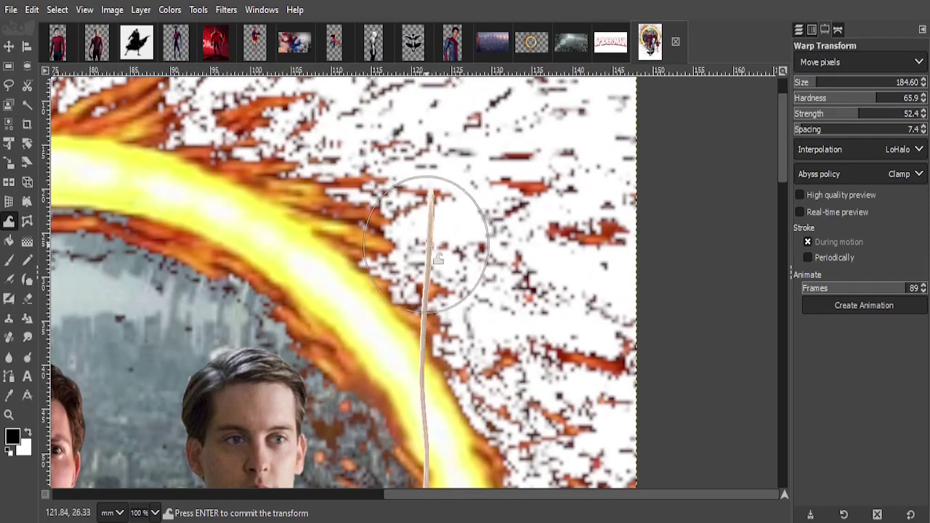
pyautogui.moveTo(390, 315); pyautogui.dragTo(383, 103)
pyautogui.scroll(3, 401, 244)
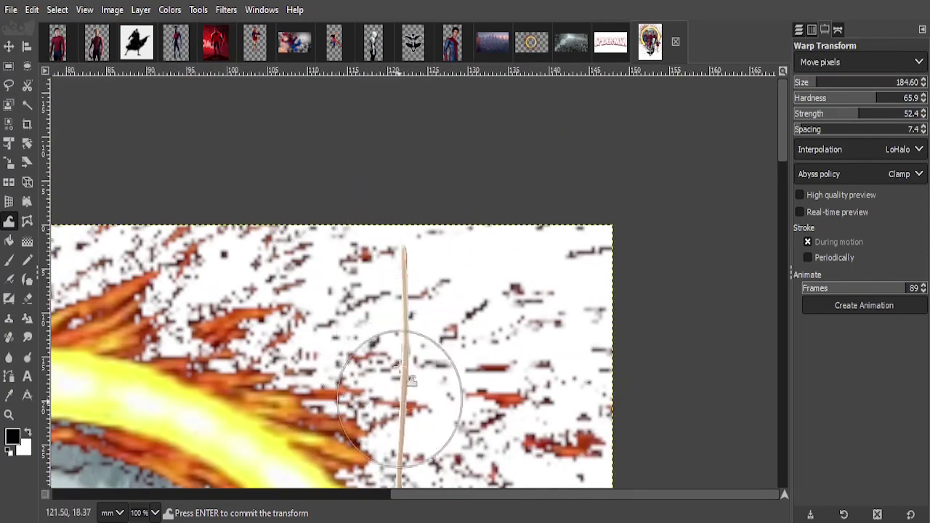
pyautogui.scroll(-5, 478, 343)
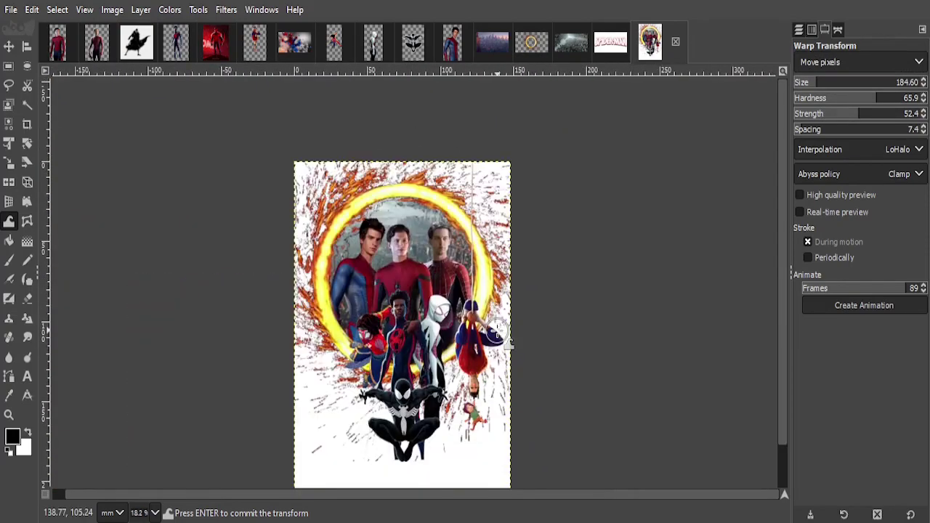
pyautogui.click(799, 29)
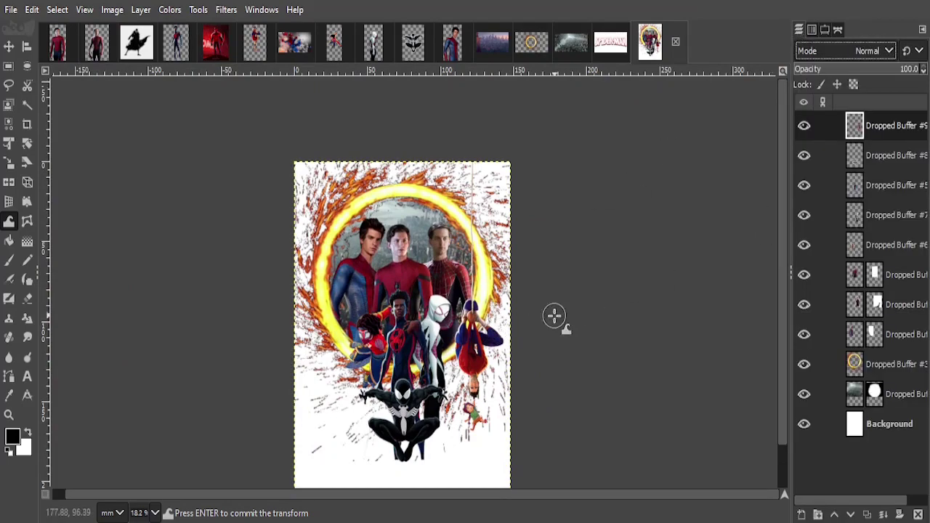
pyautogui.scroll(1, 426, 329)
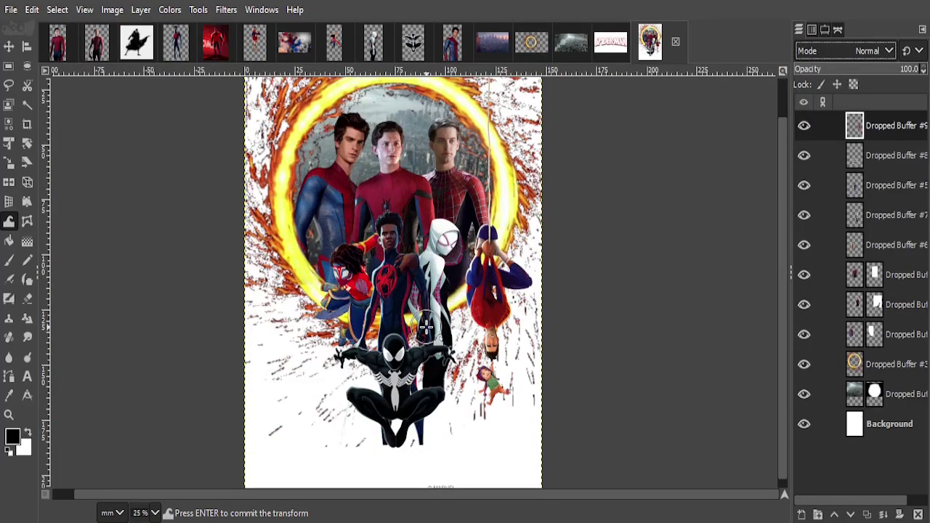
# Add the red-and-black Spider-Man 2099 cut-out to the poster, below the front heroes.
pyautogui.click(216, 36)
pyautogui.click(804, 156)
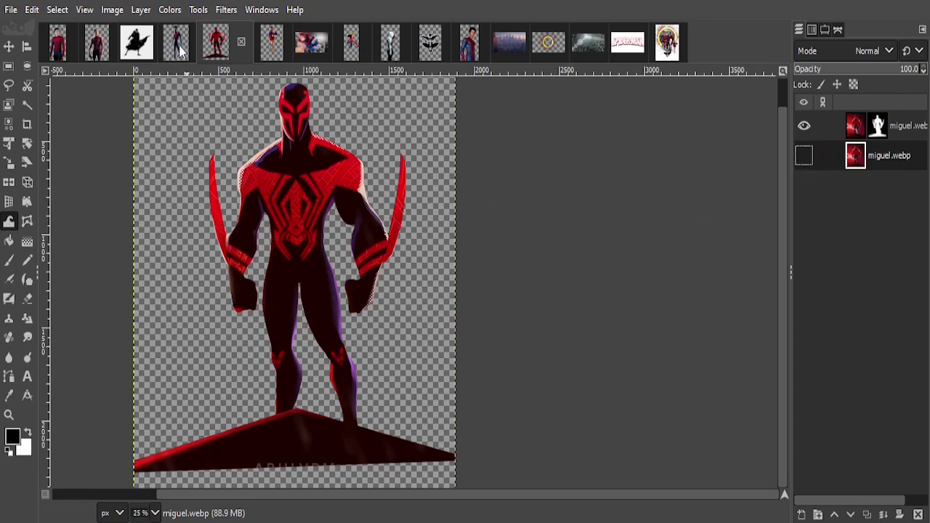
pyautogui.moveTo(216, 54); pyautogui.dragTo(317, 251)
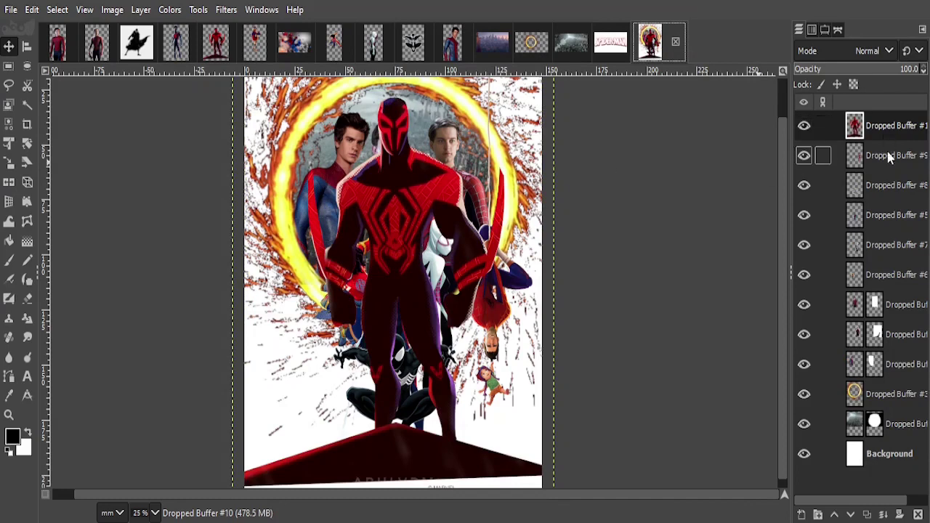
pyautogui.moveTo(891, 158); pyautogui.dragTo(899, 195)
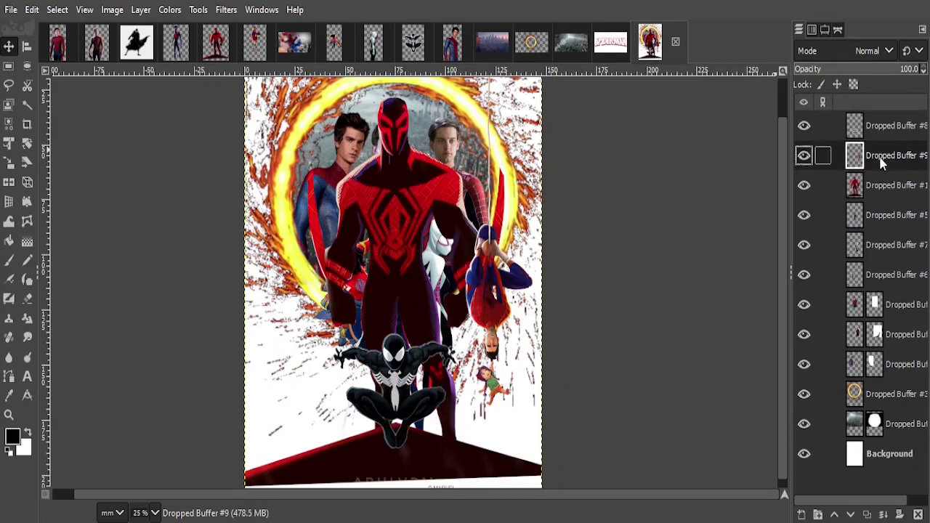
pyautogui.moveTo(882, 164); pyautogui.dragTo(882, 278)
# Shrink the Spider-Man 2099 figure and place it at the poster's lower left.
pyautogui.click(8, 143)
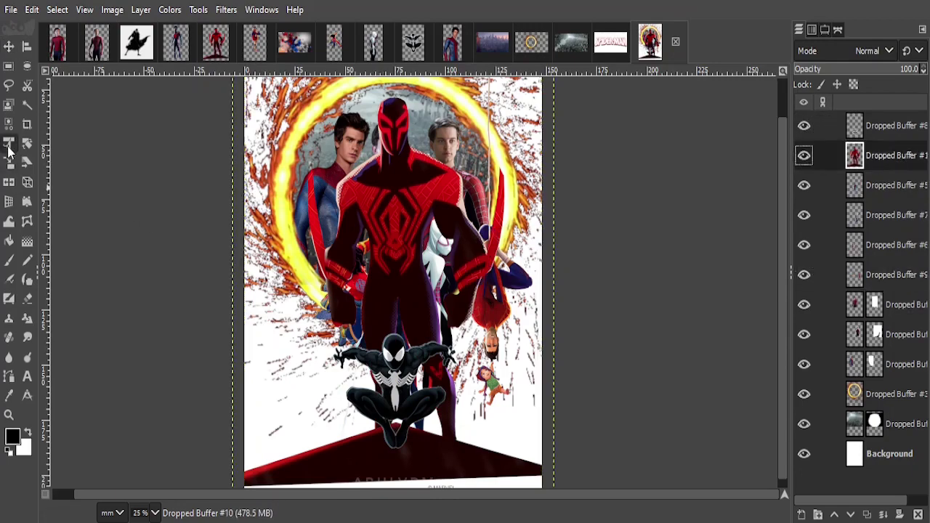
pyautogui.click(393, 281)
pyautogui.moveTo(244, 79); pyautogui.dragTo(322, 179)
pyautogui.moveTo(483, 324)
pyautogui.mouseDown()
pyautogui.moveTo(326, 411)
pyautogui.moveTo(317, 372)
pyautogui.moveTo(319, 387)
pyautogui.mouseUp()
pyautogui.scroll(-5, 325, 407)
pyautogui.scroll(3, 324, 407)
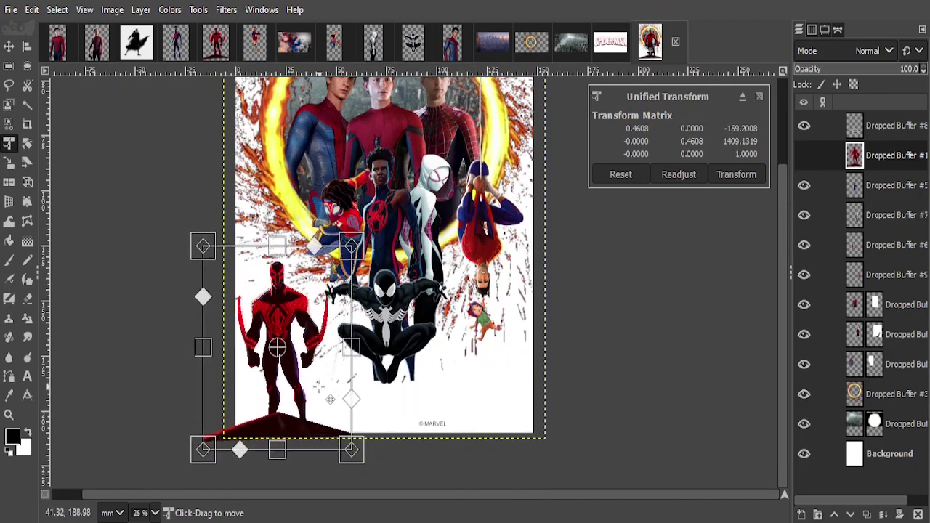
pyautogui.moveTo(295, 261); pyautogui.dragTo(315, 322)
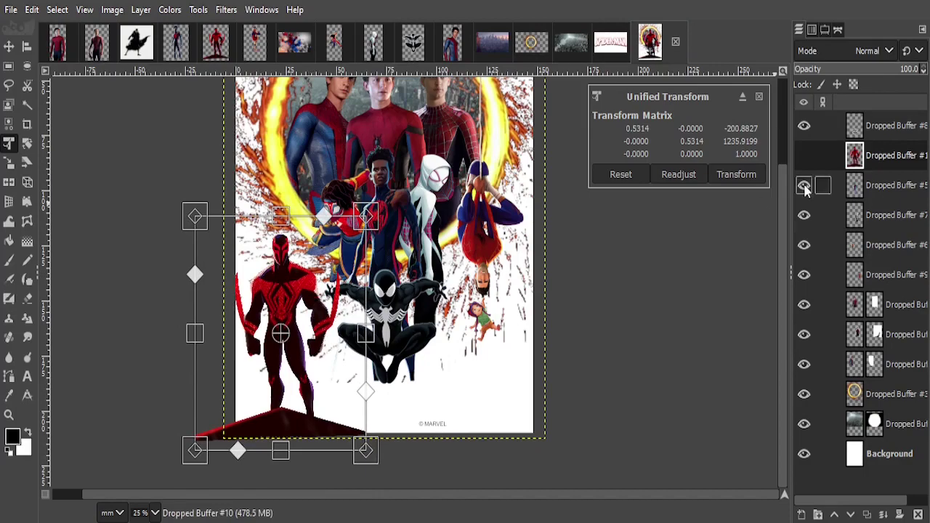
pyautogui.click(749, 174)
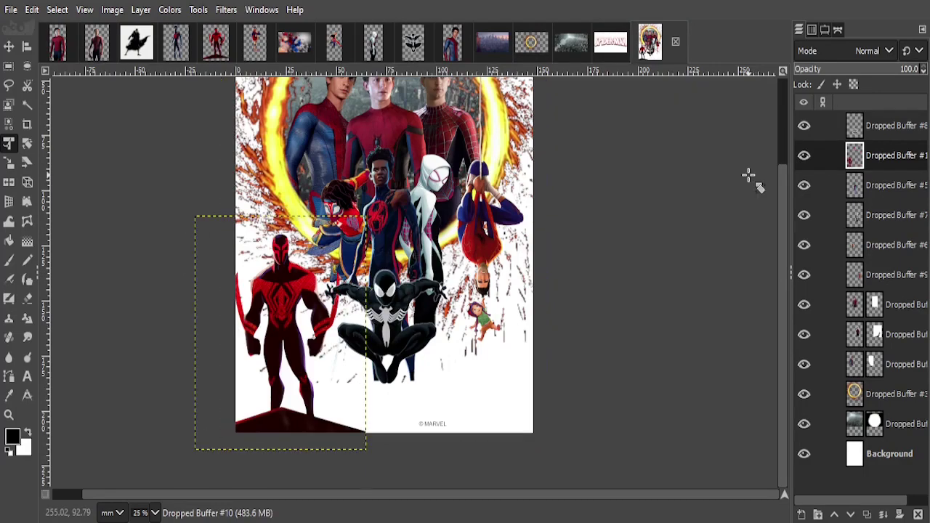
# Re-apply a small transform to the figure and move Dropped Buffer #1 lower in the stack.
pyautogui.scroll(3, 506, 278)
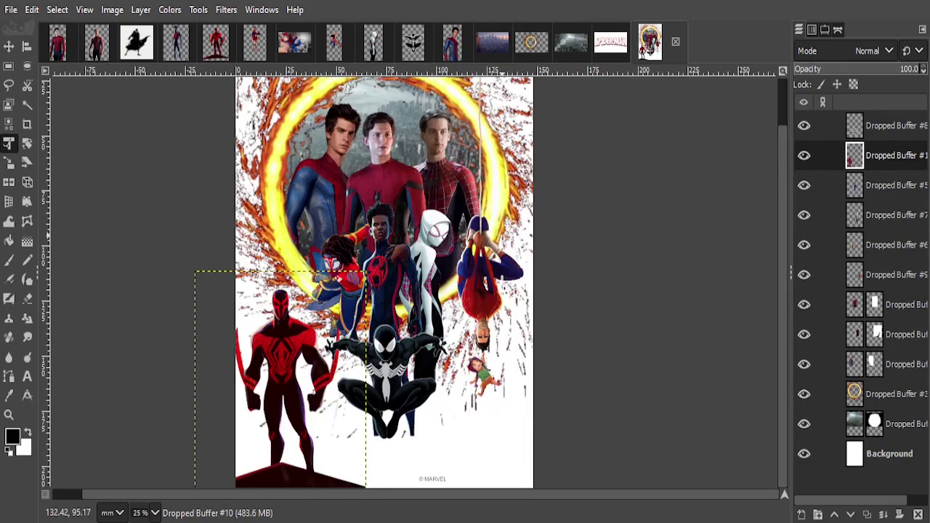
pyautogui.click(360, 283)
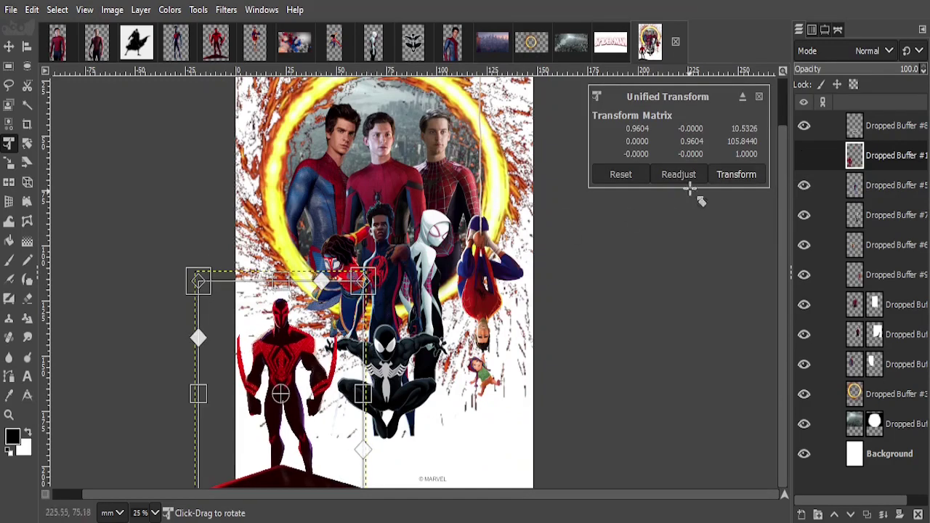
pyautogui.click(737, 173)
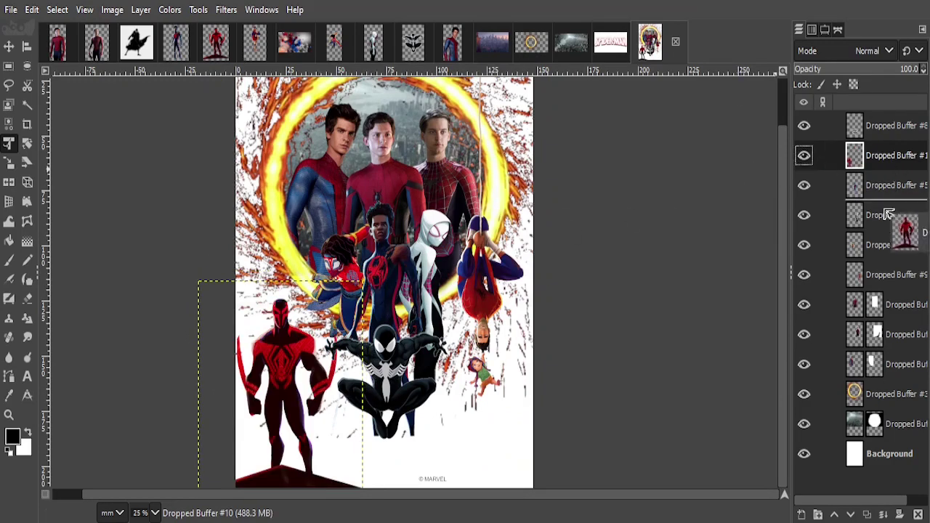
pyautogui.moveTo(890, 156); pyautogui.dragTo(883, 249)
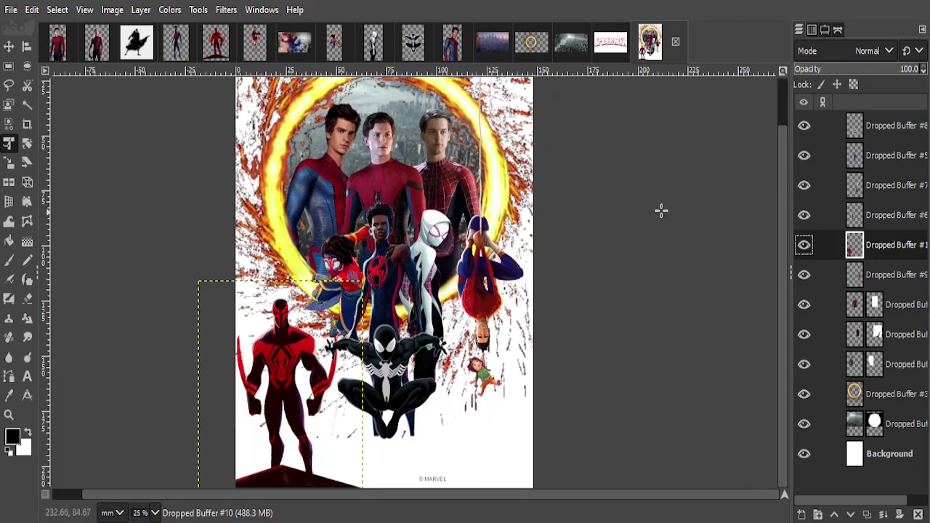
pyautogui.click(143, 35)
# Hide noir.jpg's photo layer, mirror Spider-Noir horizontally, and drop him onto the poster.
pyautogui.click(804, 152)
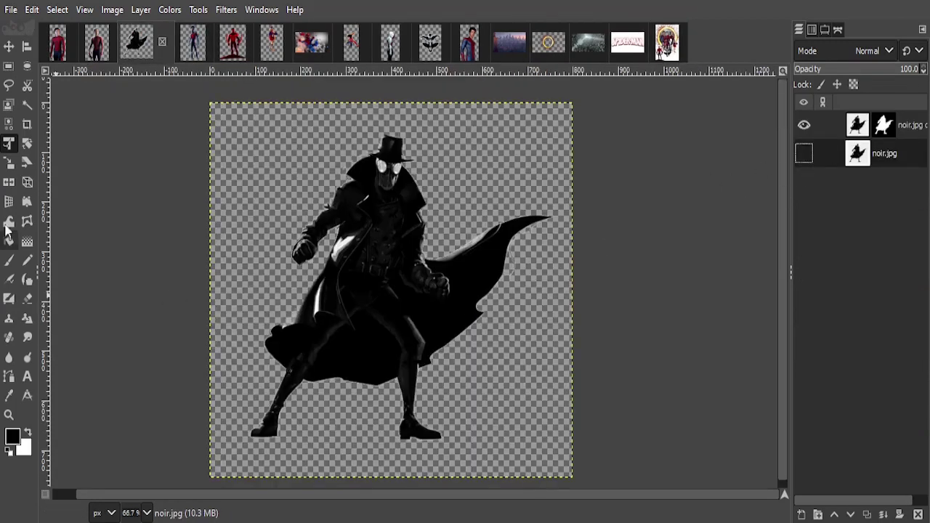
pyautogui.click(9, 181)
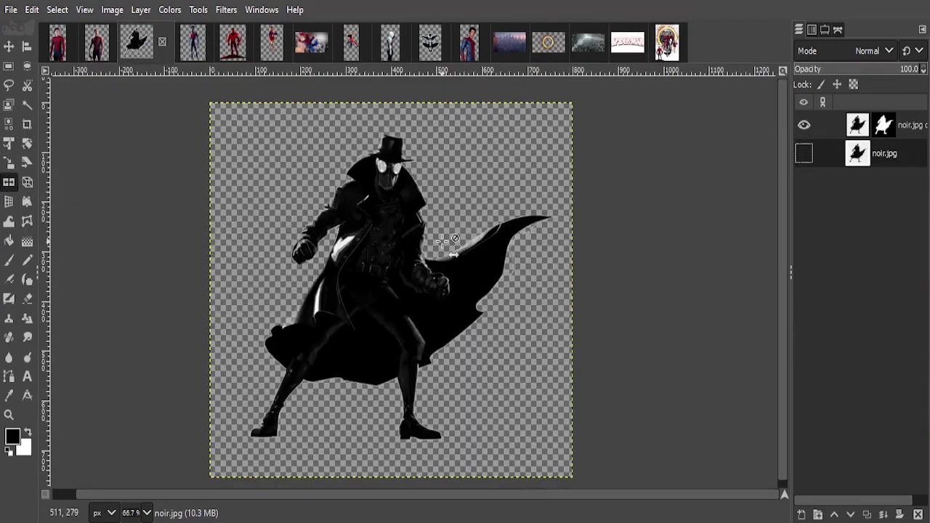
pyautogui.click(399, 258)
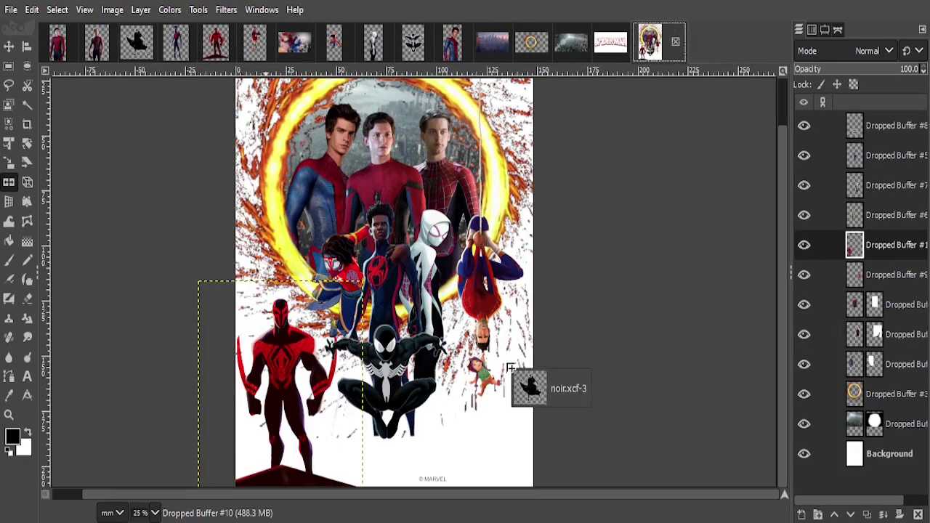
pyautogui.moveTo(399, 254); pyautogui.dragTo(527, 386)
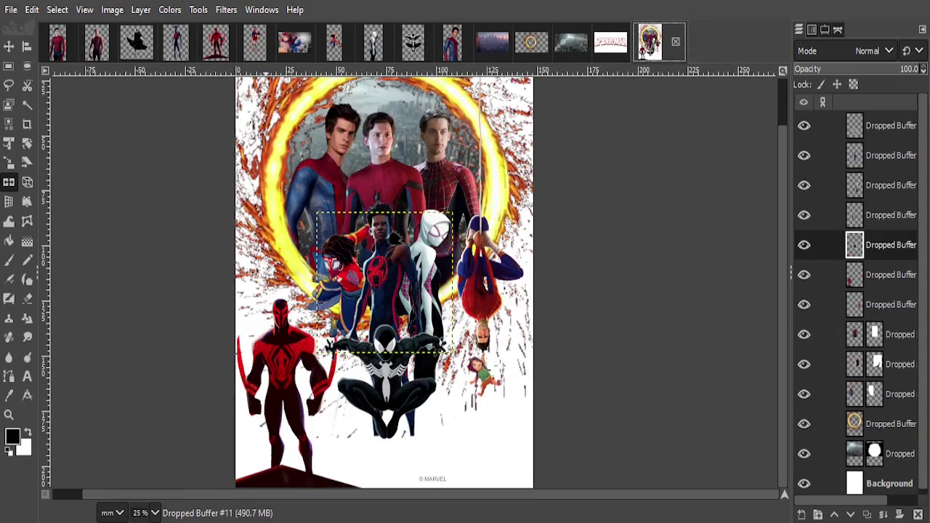
# Shrink Spider-Noir slightly and position him at the poster's lower right.
pyautogui.click(416, 269)
pyautogui.scroll(-2, 436, 327)
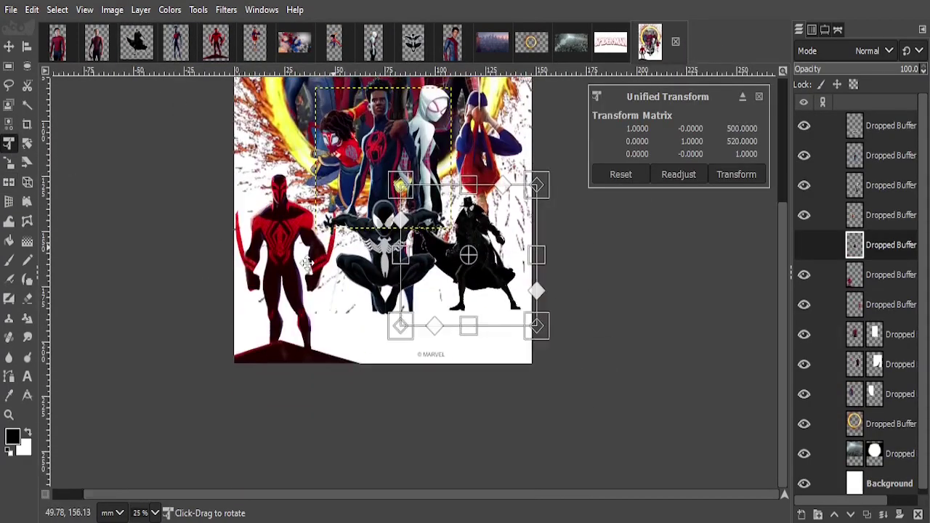
pyautogui.hscroll(3, 436, 349)
pyautogui.scroll(-1, 448, 382)
pyautogui.moveTo(447, 378)
pyautogui.mouseDown()
pyautogui.moveTo(410, 396)
pyautogui.moveTo(466, 393)
pyautogui.mouseUp()
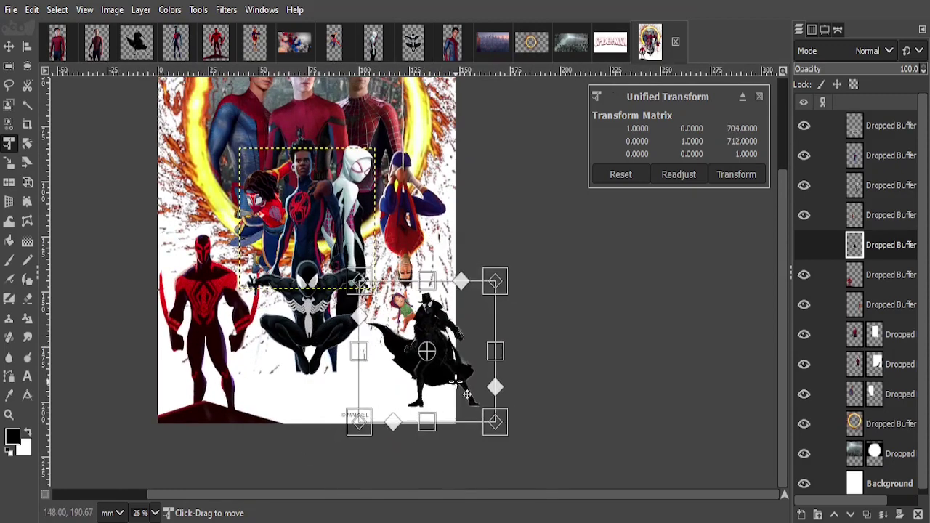
pyautogui.moveTo(444, 321); pyautogui.dragTo(464, 366)
pyautogui.click(734, 171)
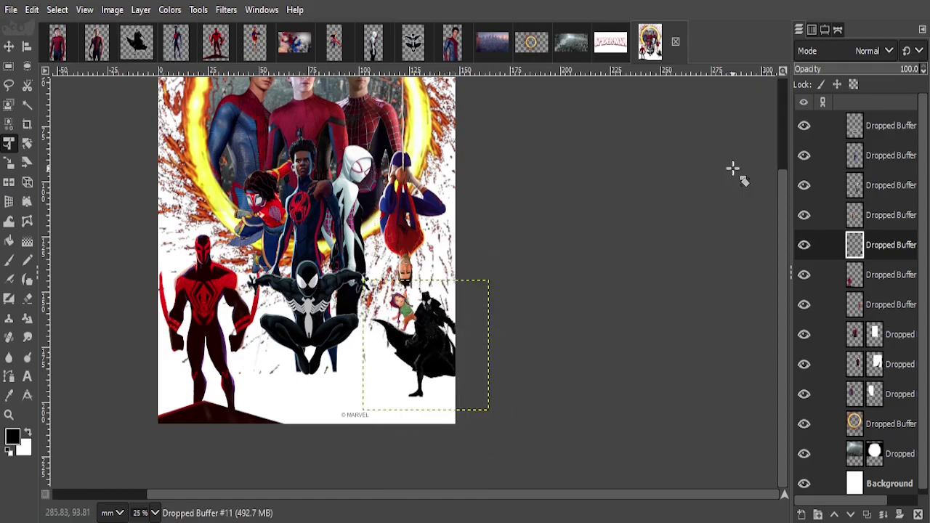
pyautogui.moveTo(885, 245); pyautogui.dragTo(887, 309)
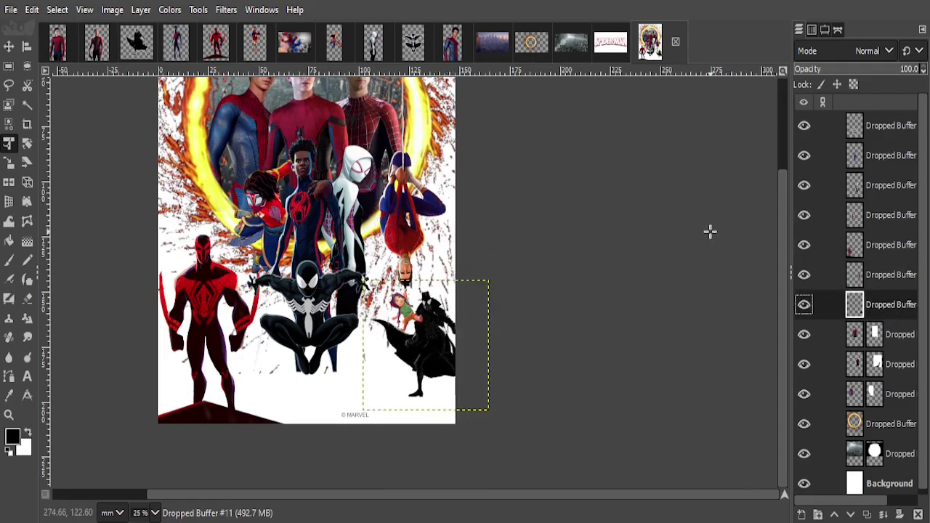
pyautogui.scroll(3, 557, 282)
# Hide the LEGO photo's background and bring the LEGO Spider-Man cut-out into the poster.
pyautogui.click(295, 42)
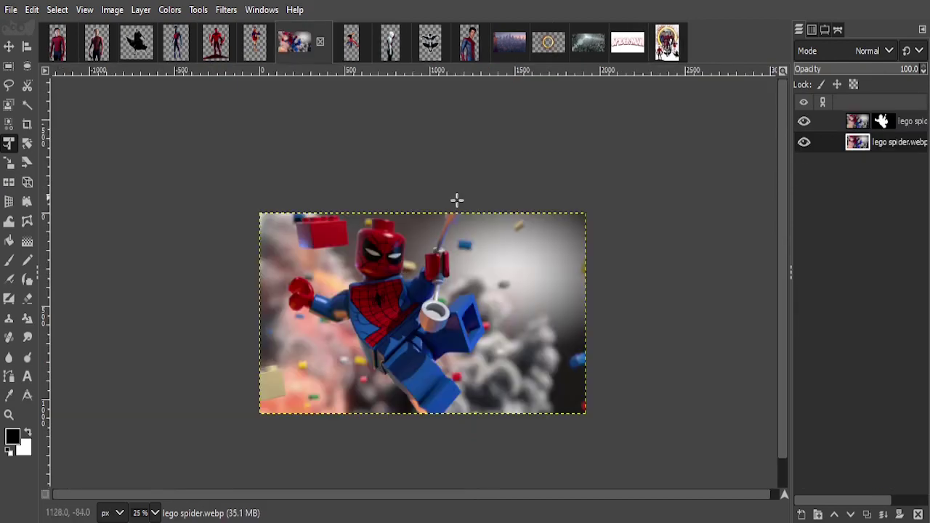
pyautogui.click(804, 142)
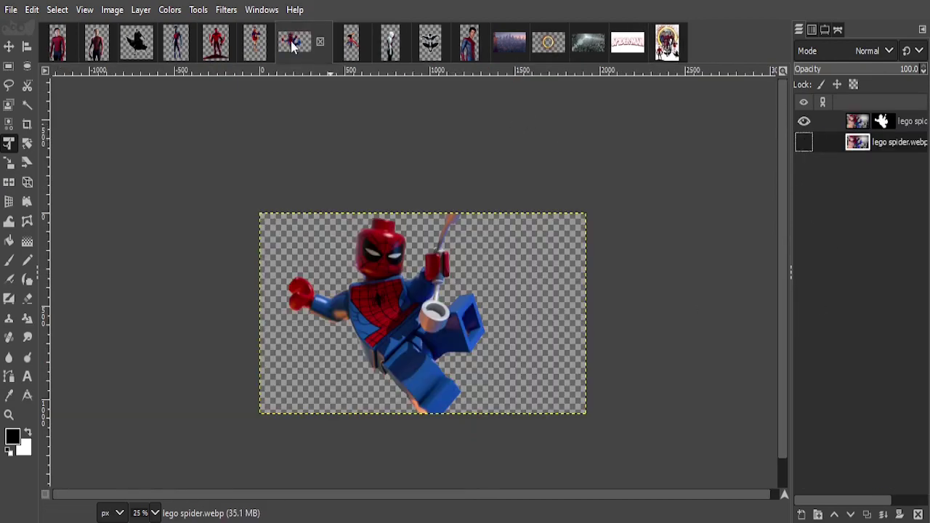
pyautogui.moveTo(858, 121); pyautogui.dragTo(198, 309)
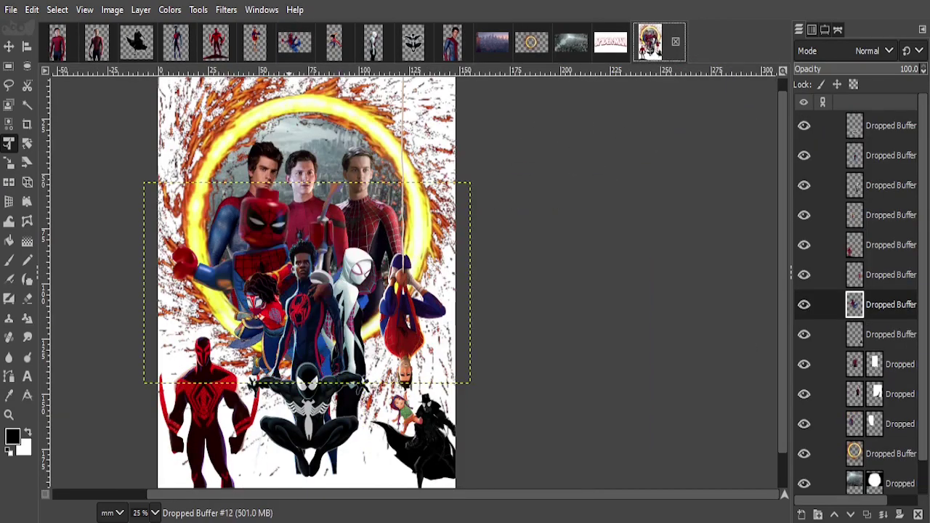
# Shrink the LEGO Spider-Man, tilt it a few degrees clockwise, and place it at the left edge.
pyautogui.click(295, 262)
pyautogui.moveTo(470, 382)
pyautogui.mouseDown()
pyautogui.moveTo(288, 339)
pyautogui.moveTo(251, 309)
pyautogui.mouseUp()
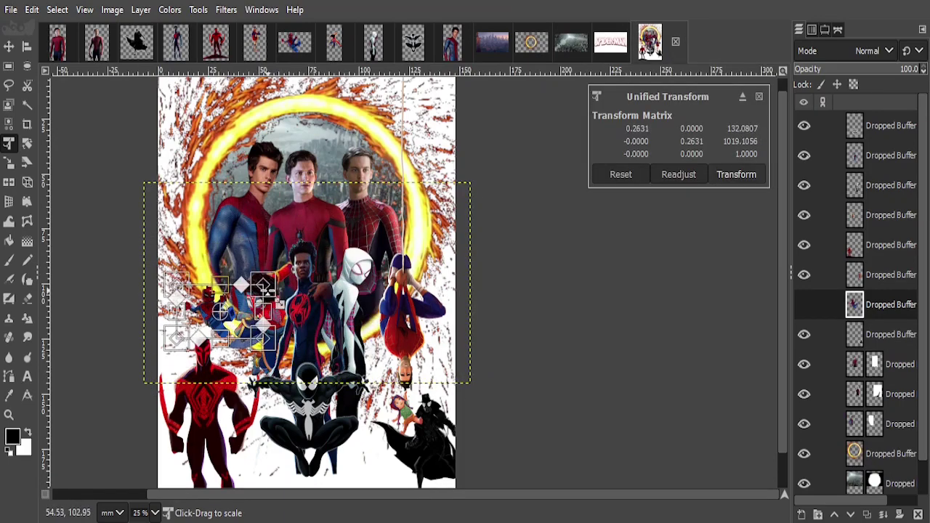
pyautogui.moveTo(283, 240); pyautogui.dragTo(264, 250)
pyautogui.moveTo(251, 305); pyautogui.dragTo(258, 327)
pyautogui.keyDown('ctrl'); pyautogui.scroll(3, 258, 327); pyautogui.keyUp('ctrl')
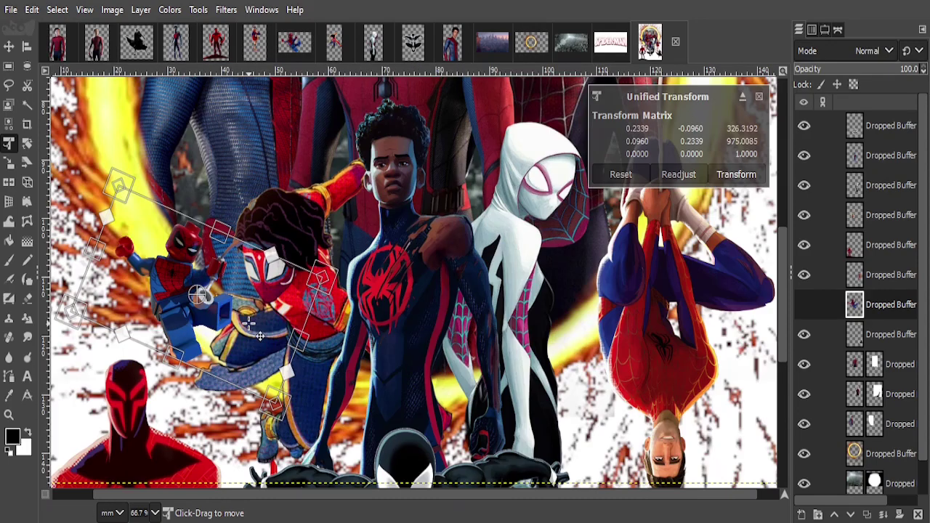
pyautogui.moveTo(345, 242); pyautogui.dragTo(358, 242)
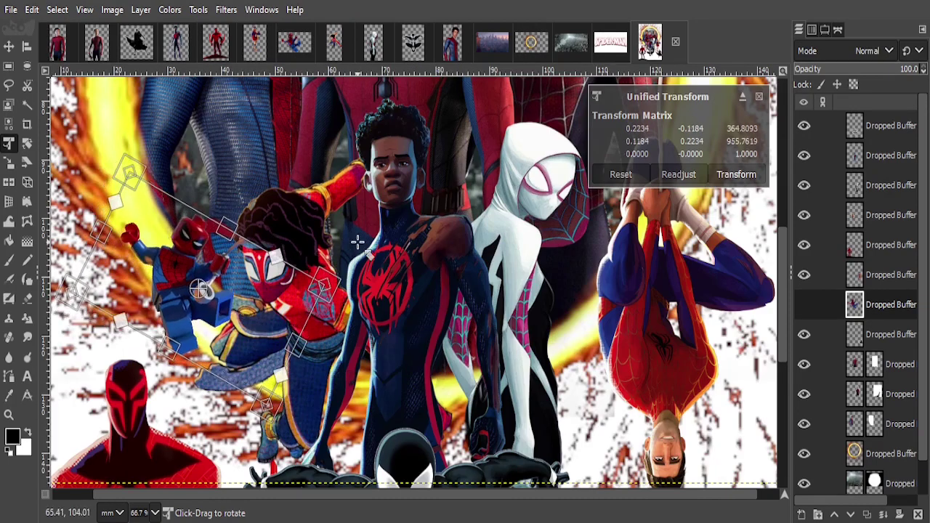
pyautogui.moveTo(307, 327); pyautogui.dragTo(307, 327)
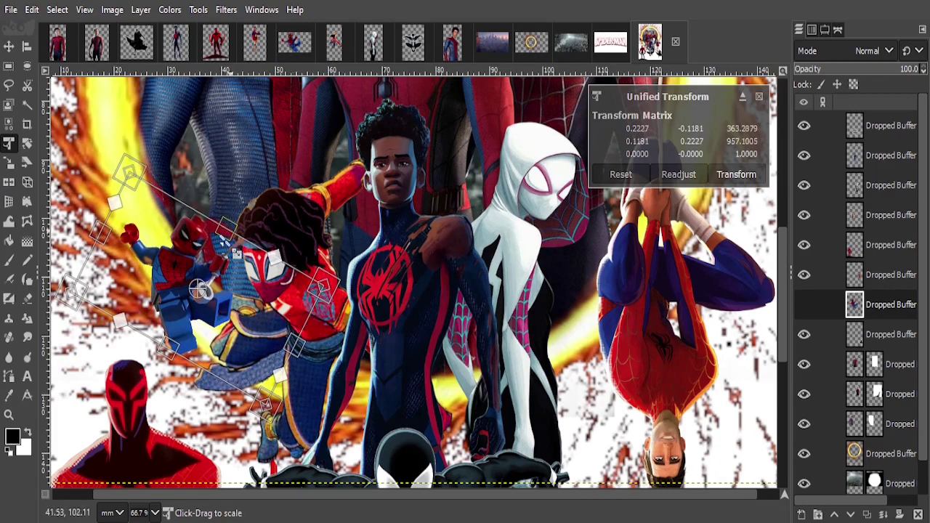
pyautogui.moveTo(320, 287); pyautogui.dragTo(298, 276)
pyautogui.moveTo(255, 304); pyautogui.dragTo(251, 306)
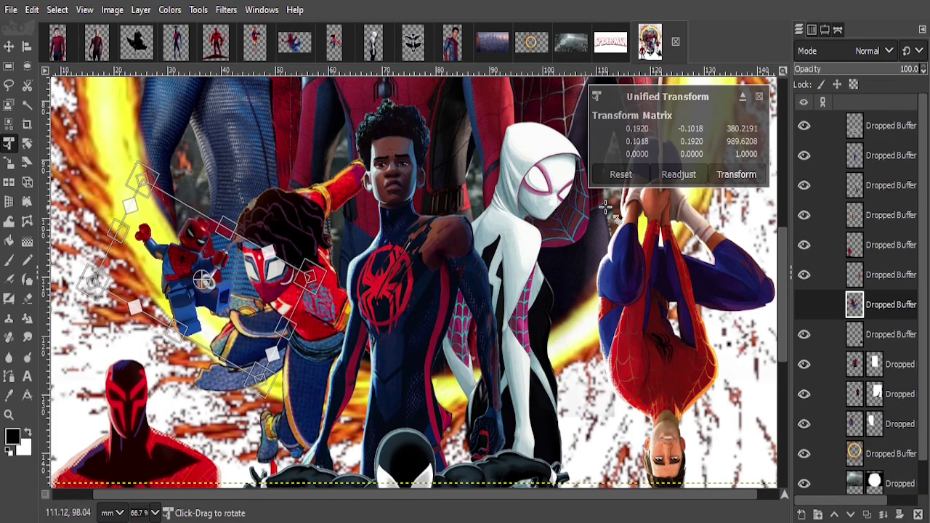
pyautogui.click(749, 174)
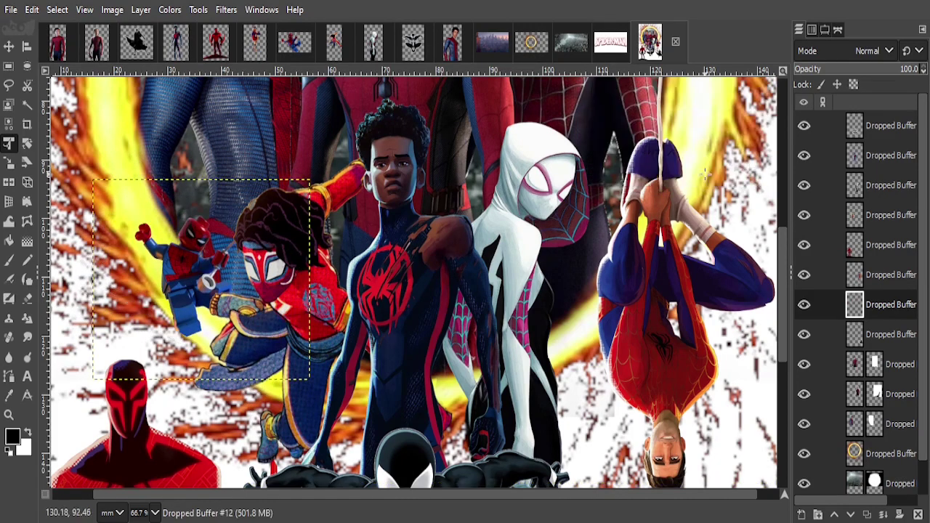
# Nudge the LEGO figure into its final position behind the flying heroine.
pyautogui.scroll(-3, 234, 294)
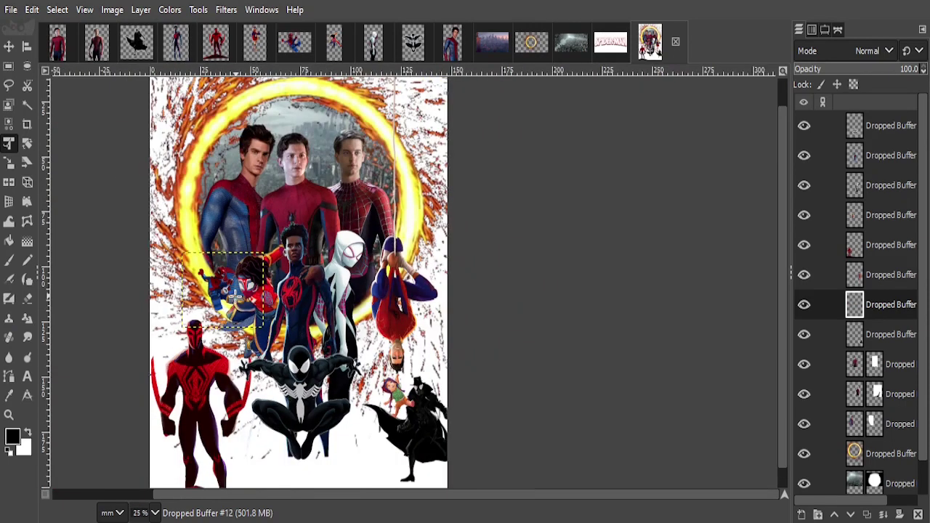
pyautogui.moveTo(234, 295); pyautogui.dragTo(242, 311)
pyautogui.click(738, 174)
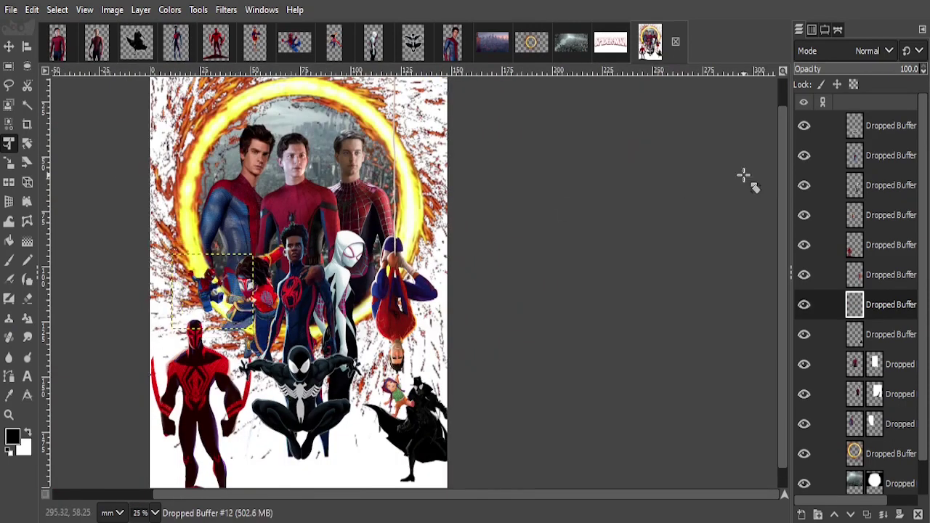
pyautogui.scroll(-2, 363, 240)
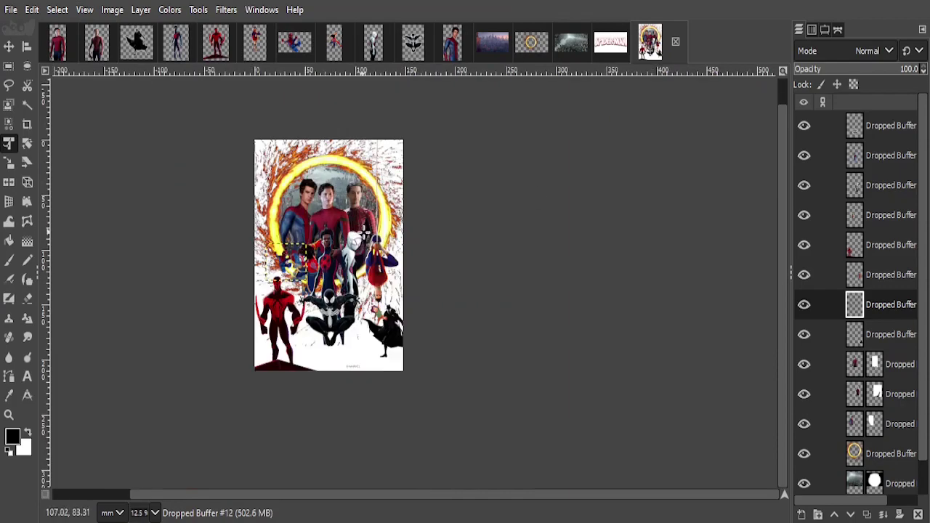
pyautogui.scroll(2, 372, 246)
pyautogui.scroll(-1, 885, 357)
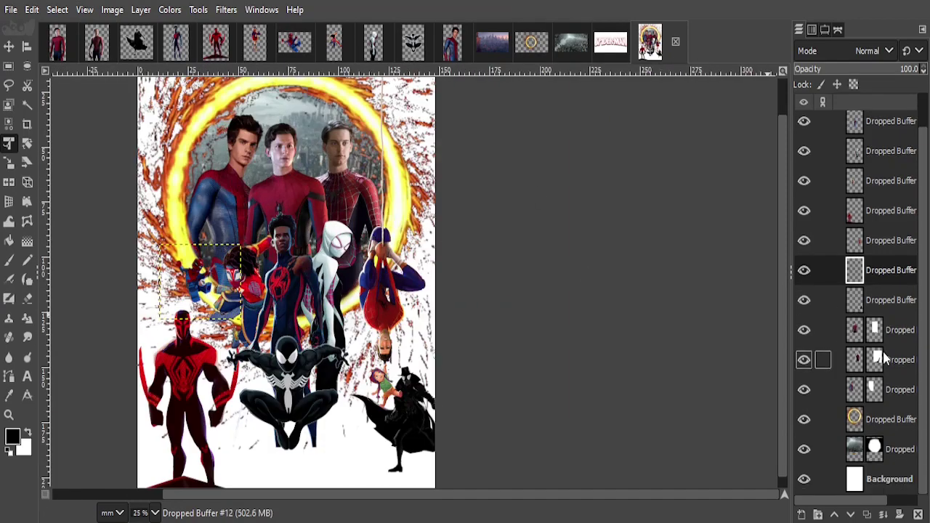
pyautogui.click(492, 42)
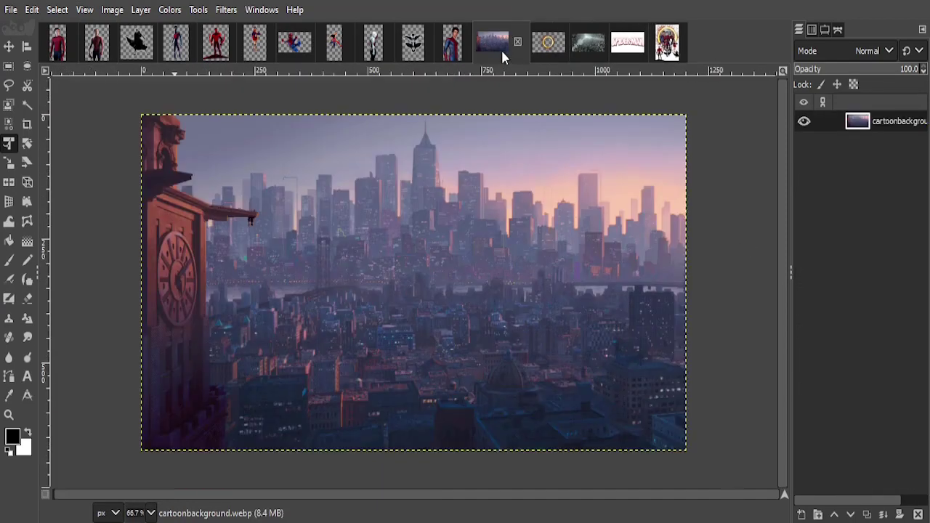
# Back on the poster, move the new cityscape layer down to sit just above Background.
pyautogui.click(650, 42)
pyautogui.scroll(-2, 821, 247)
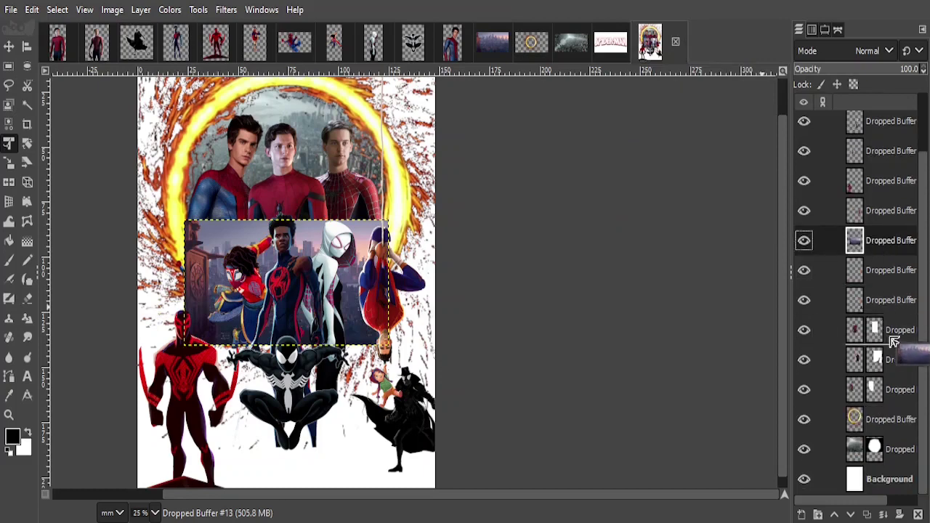
pyautogui.click(891, 424)
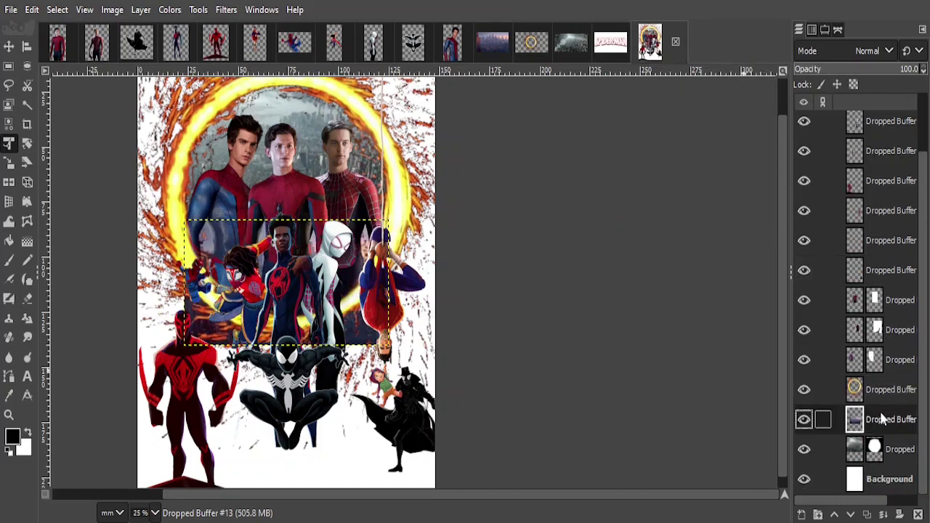
pyautogui.moveTo(882, 419); pyautogui.dragTo(892, 457)
# Enlarge the cityscape about threefold and shift it right so it covers the poster.
pyautogui.click(354, 292)
pyautogui.moveTo(358, 220); pyautogui.dragTo(374, 108)
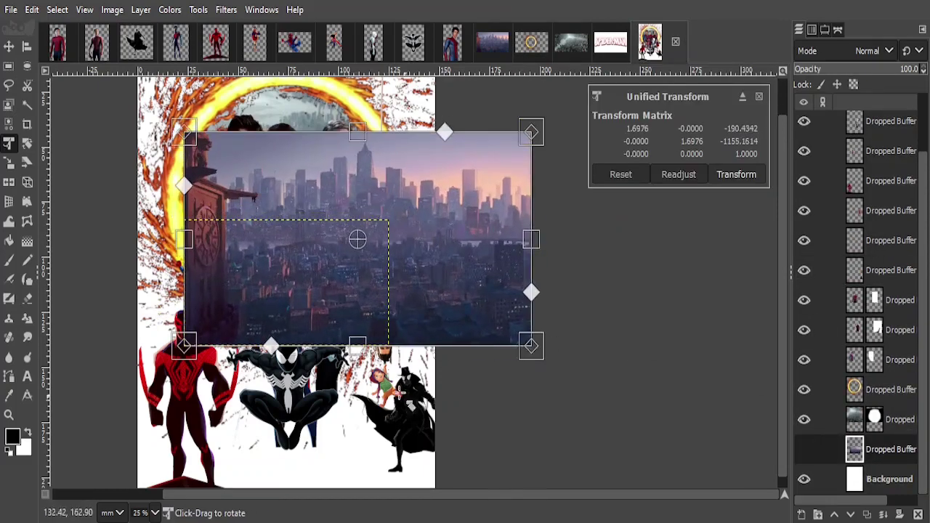
pyautogui.scroll(-2, 378, 110)
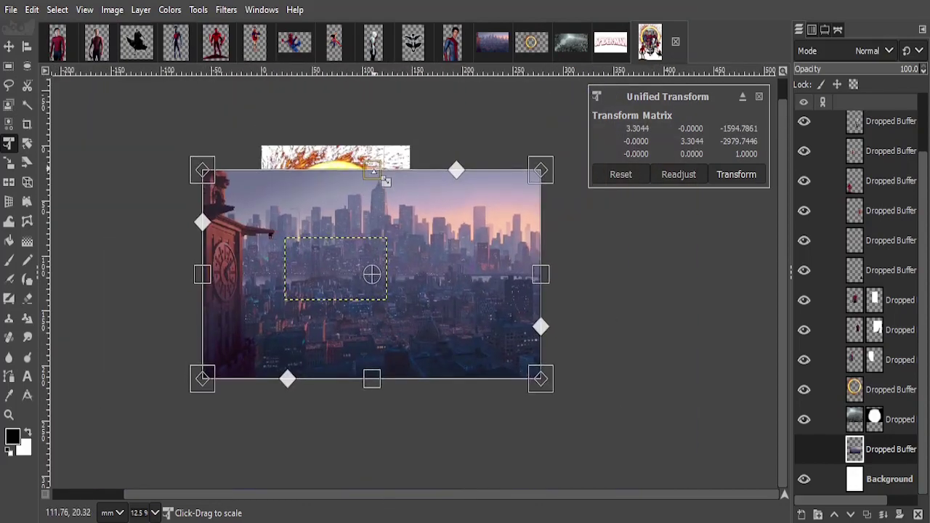
pyautogui.moveTo(446, 259)
pyautogui.mouseDown()
pyautogui.moveTo(446, 270)
pyautogui.moveTo(450, 259)
pyautogui.mouseUp()
pyautogui.moveTo(389, 358); pyautogui.dragTo(403, 383)
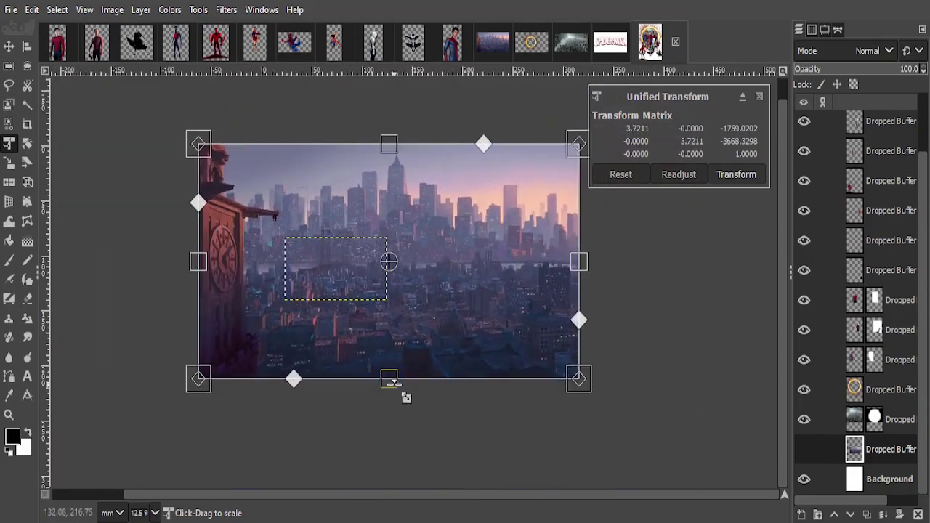
pyautogui.moveTo(444, 305)
pyautogui.mouseDown()
pyautogui.moveTo(509, 322)
pyautogui.moveTo(495, 323)
pyautogui.mouseUp()
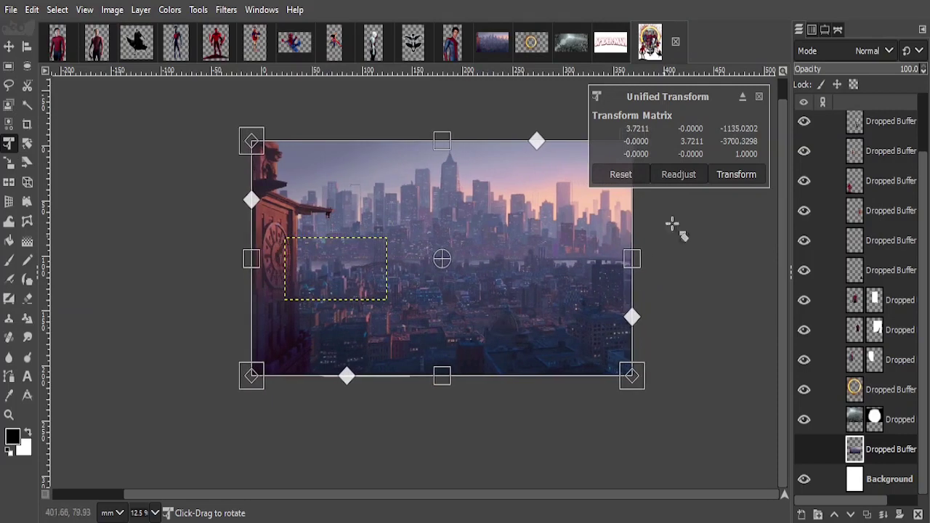
pyautogui.click(735, 181)
# Nudge and slightly enlarge the cityscape, apply it, then bring up the Spiderman-Logo image.
pyautogui.moveTo(405, 333); pyautogui.dragTo(419, 337)
pyautogui.moveTo(439, 380); pyautogui.dragTo(452, 386)
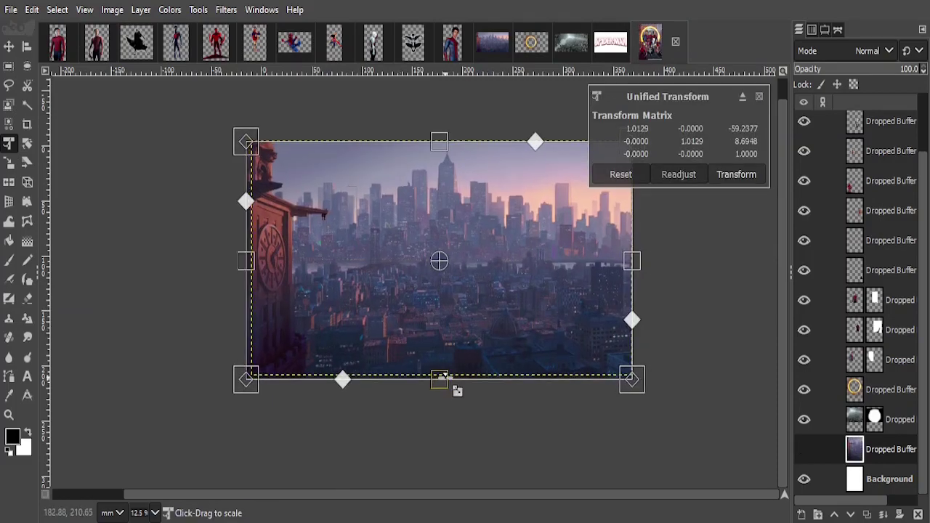
pyautogui.click(734, 175)
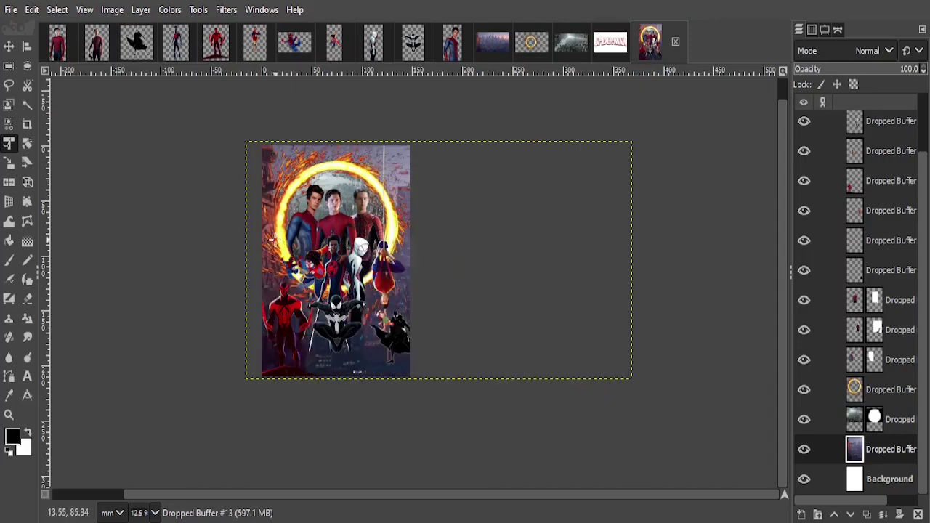
pyautogui.scroll(1, 452, 166)
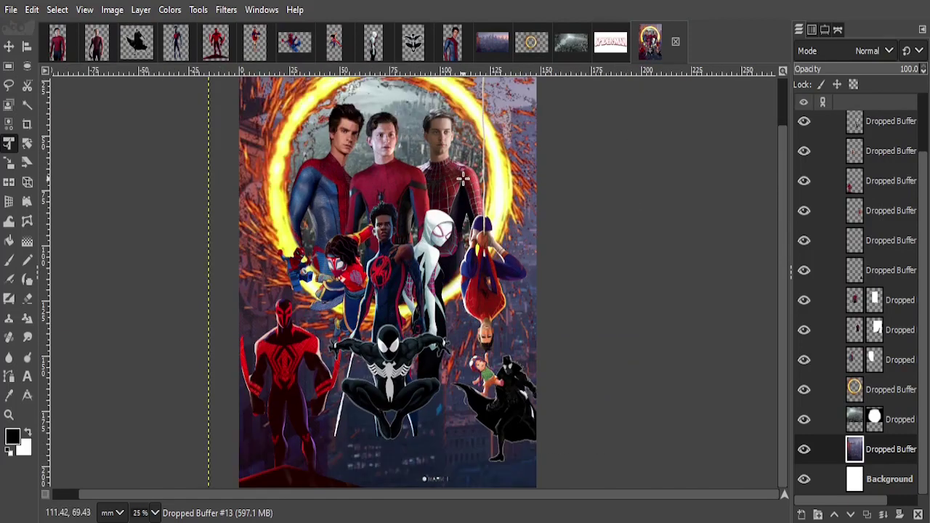
pyautogui.scroll(-1, 462, 177)
pyautogui.scroll(1, 468, 177)
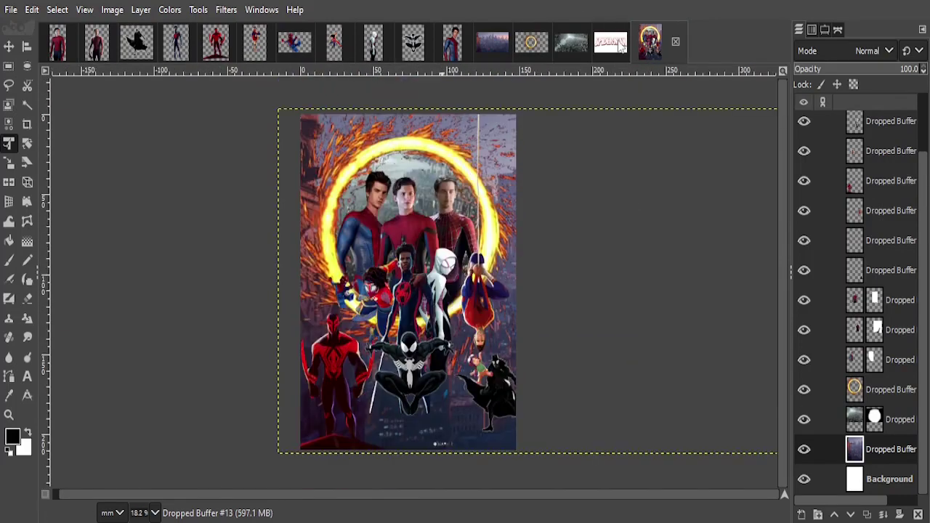
pyautogui.click(614, 42)
# Select the logo's white background by colour and delete it to transparency.
pyautogui.click(269, 120)
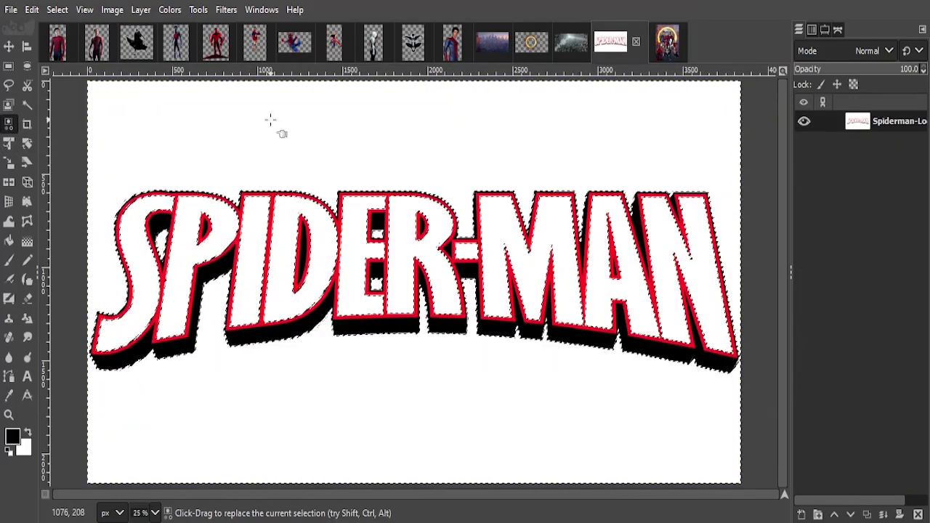
pyautogui.hotkey('ctrl', 'shift', 'a')
pyautogui.click(27, 106)
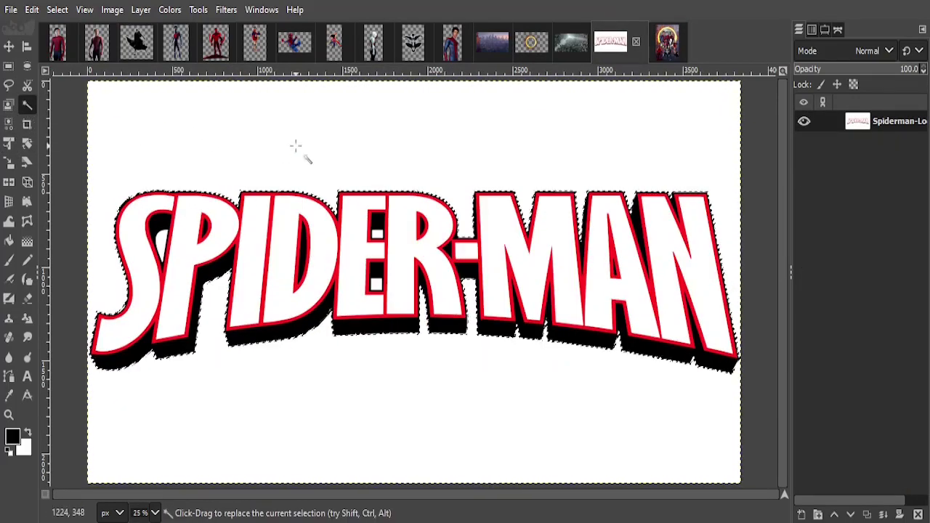
pyautogui.click(301, 149)
pyautogui.moveTo(254, 167); pyautogui.dragTo(183, 250)
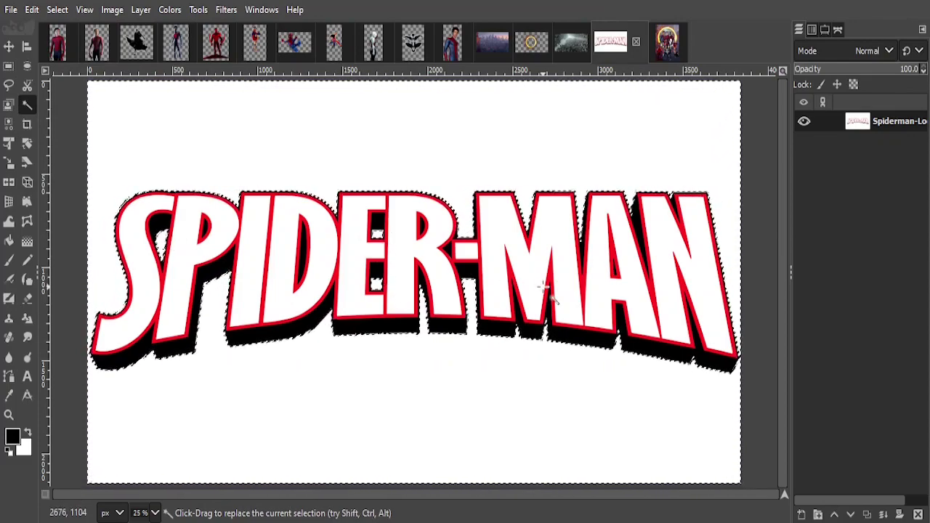
pyautogui.rightClick(834, 409)
pyautogui.press('Escape')
pyautogui.press('Delete')
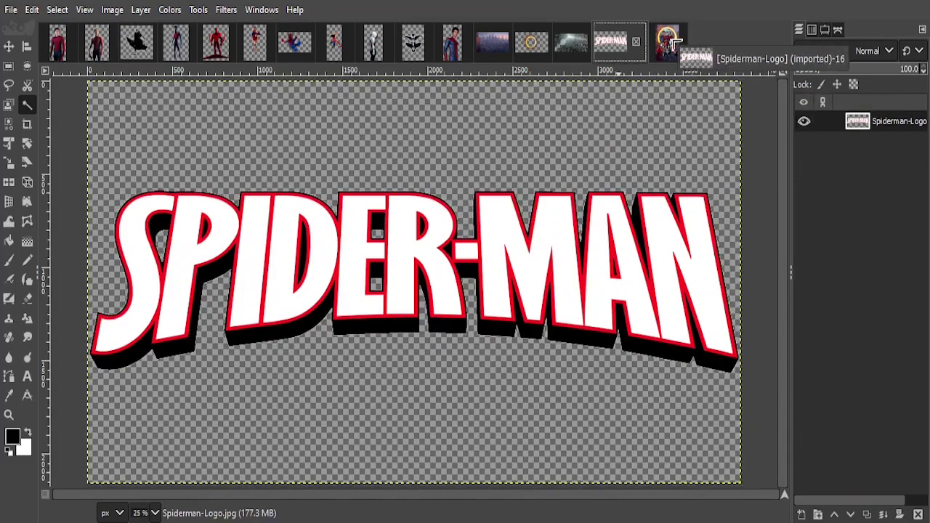
# Add the cut-out logo to the poster as the top layer, shrunk and placed over the lower heroes.
pyautogui.moveTo(610, 41); pyautogui.dragTo(444, 355)
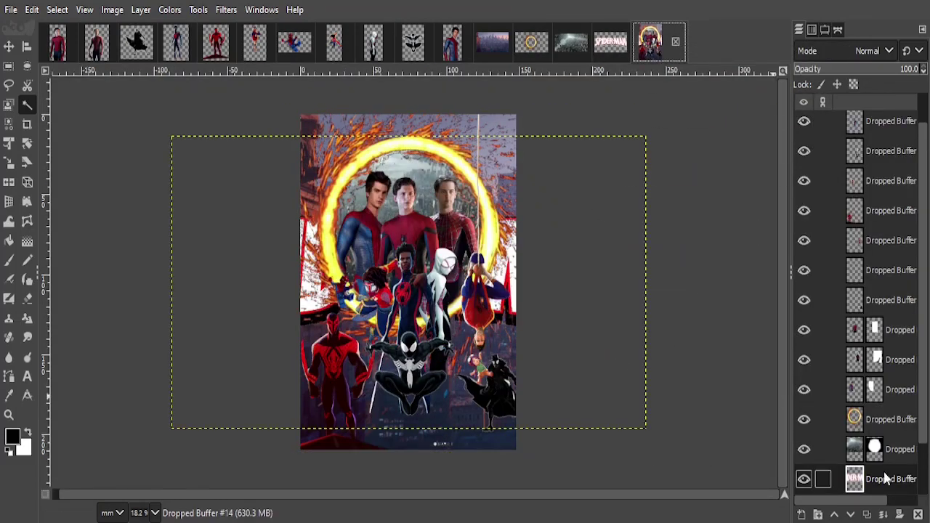
pyautogui.moveTo(886, 476)
pyautogui.mouseDown()
pyautogui.moveTo(885, 149)
pyautogui.moveTo(899, 120)
pyautogui.mouseUp()
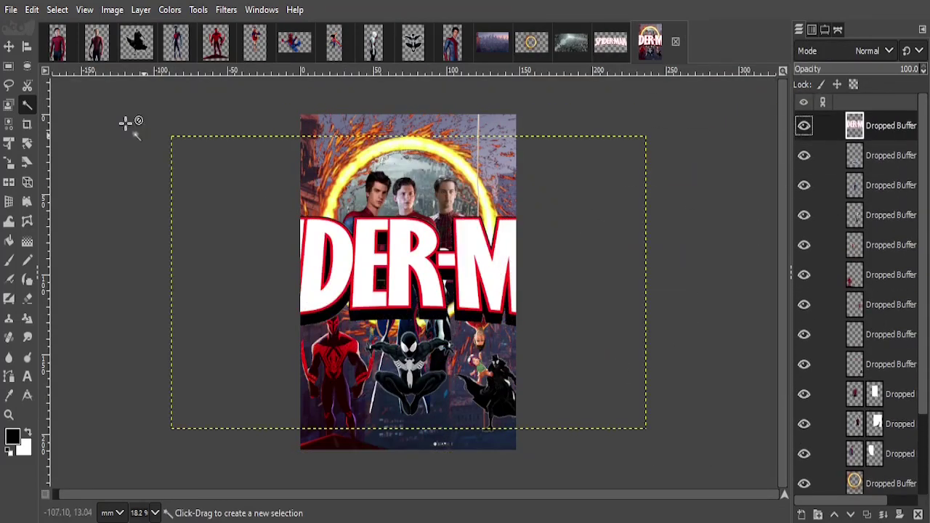
pyautogui.click(9, 142)
pyautogui.click(407, 277)
pyautogui.moveTo(526, 135); pyautogui.dragTo(521, 332)
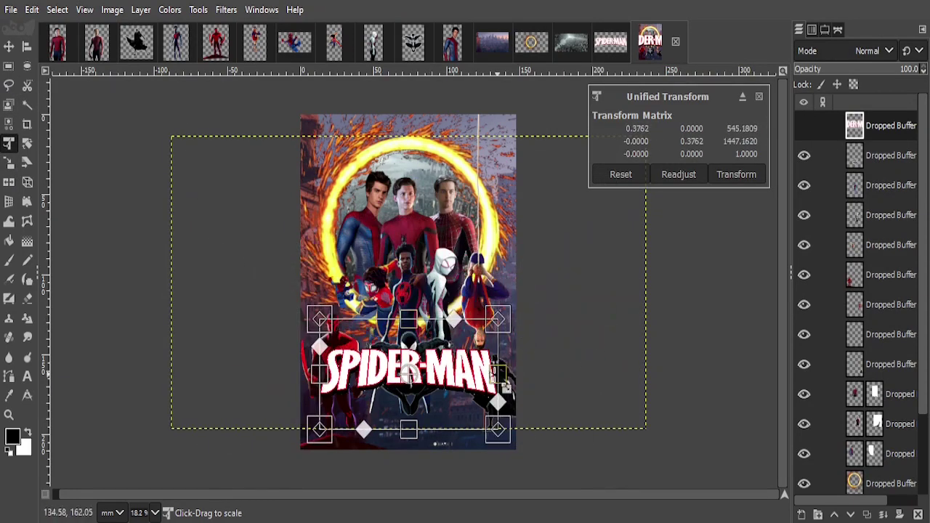
pyautogui.moveTo(502, 378); pyautogui.dragTo(478, 427)
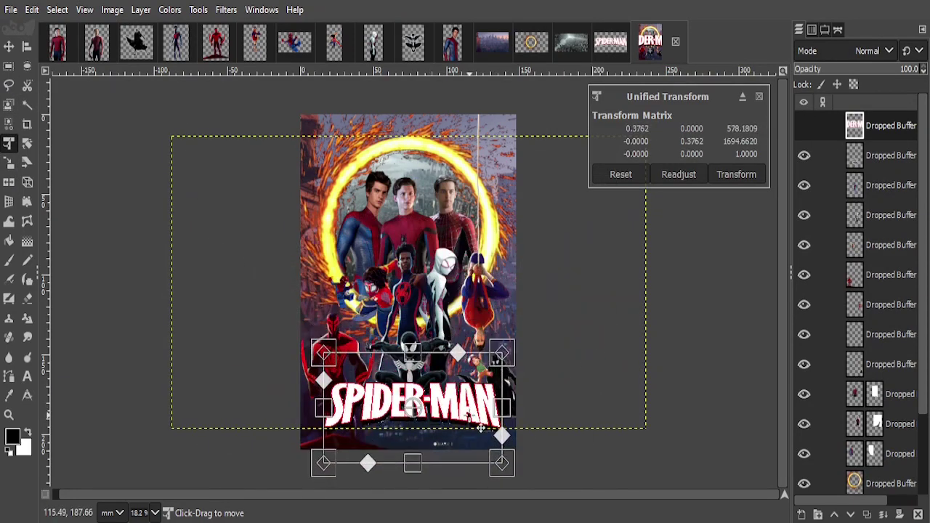
pyautogui.moveTo(425, 473); pyautogui.dragTo(429, 484)
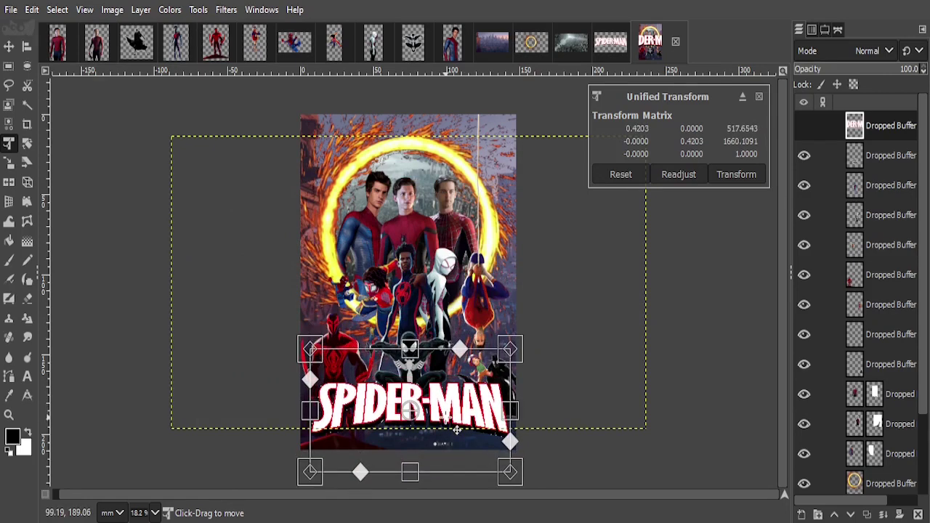
pyautogui.moveTo(510, 442); pyautogui.dragTo(501, 445)
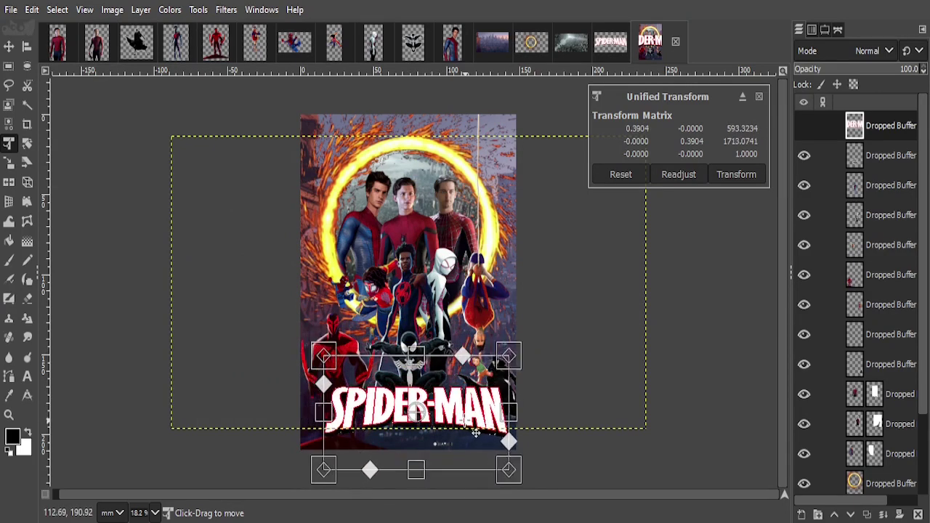
pyautogui.click(736, 176)
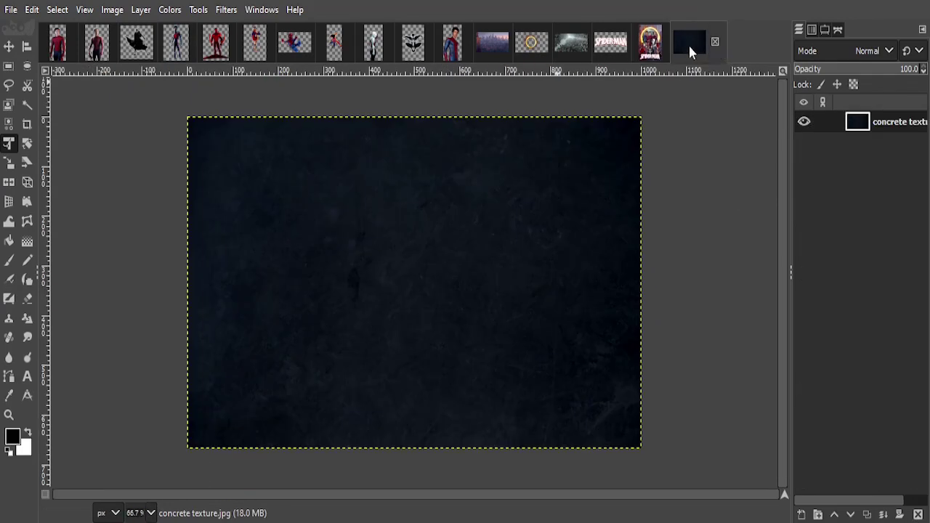
# Bring the concrete texture into the poster, moved down and enlarged to cover the lower area.
pyautogui.moveTo(716, 46); pyautogui.dragTo(689, 43)
pyautogui.scroll(-2, 826, 382)
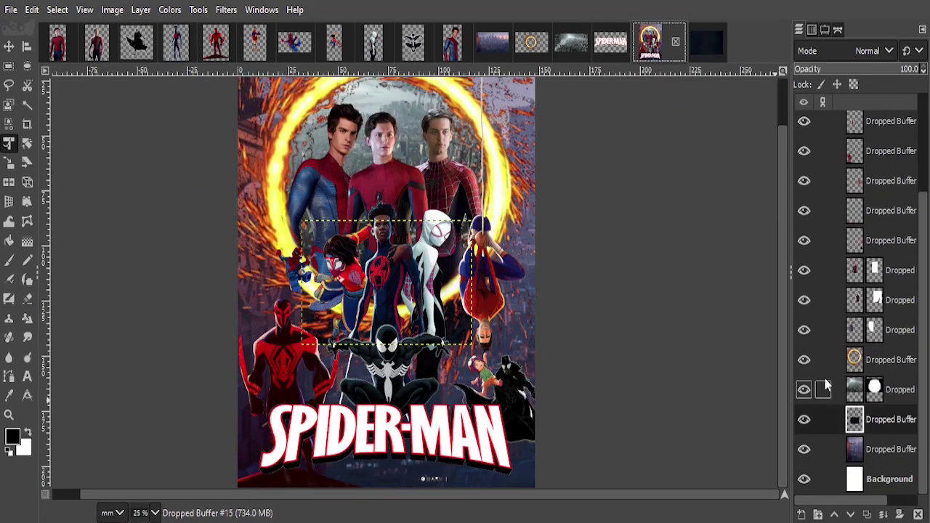
pyautogui.click(412, 270)
pyautogui.moveTo(427, 352); pyautogui.dragTo(452, 378)
pyautogui.moveTo(492, 343)
pyautogui.mouseDown()
pyautogui.moveTo(485, 429)
pyautogui.moveTo(545, 353)
pyautogui.mouseUp()
pyautogui.scroll(-1, 557, 449)
pyautogui.scroll(1, 551, 423)
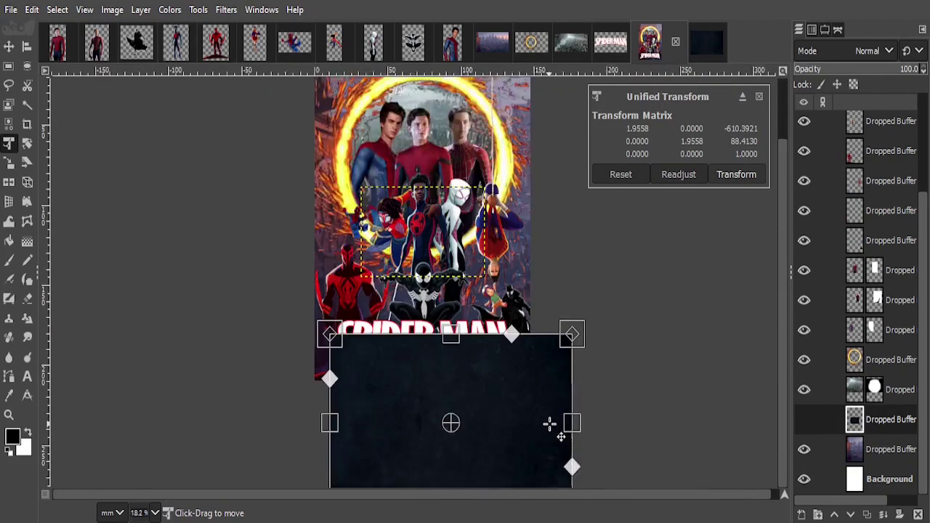
pyautogui.moveTo(517, 452); pyautogui.dragTo(494, 435)
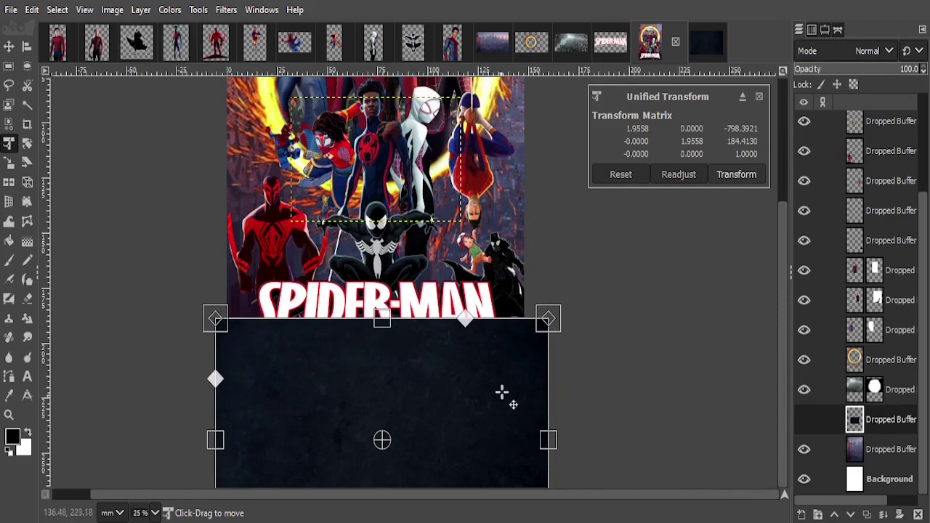
# Pull the texture's bottom corners far outward into a trapezoid perspective floor and apply.
pyautogui.scroll(-3, 504, 390)
pyautogui.moveTo(401, 451); pyautogui.dragTo(180, 454)
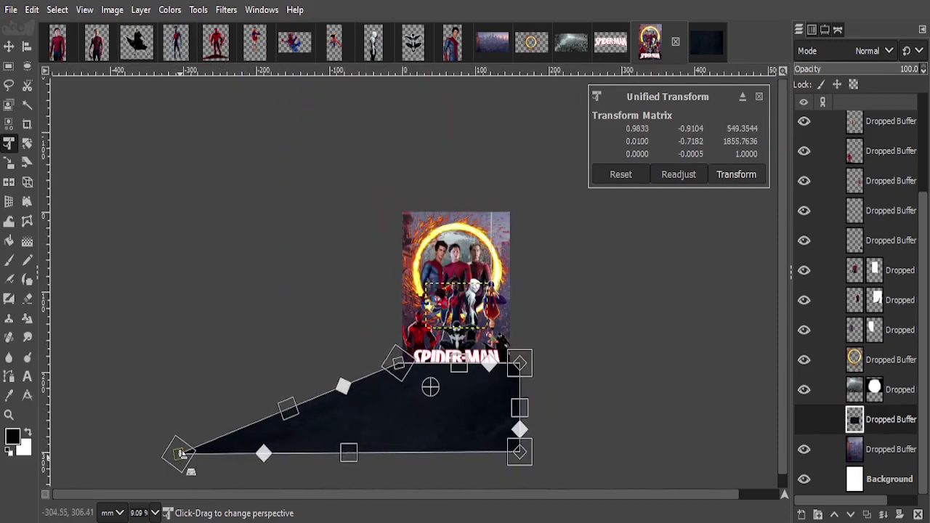
pyautogui.moveTo(515, 454); pyautogui.dragTo(734, 456)
pyautogui.click(742, 173)
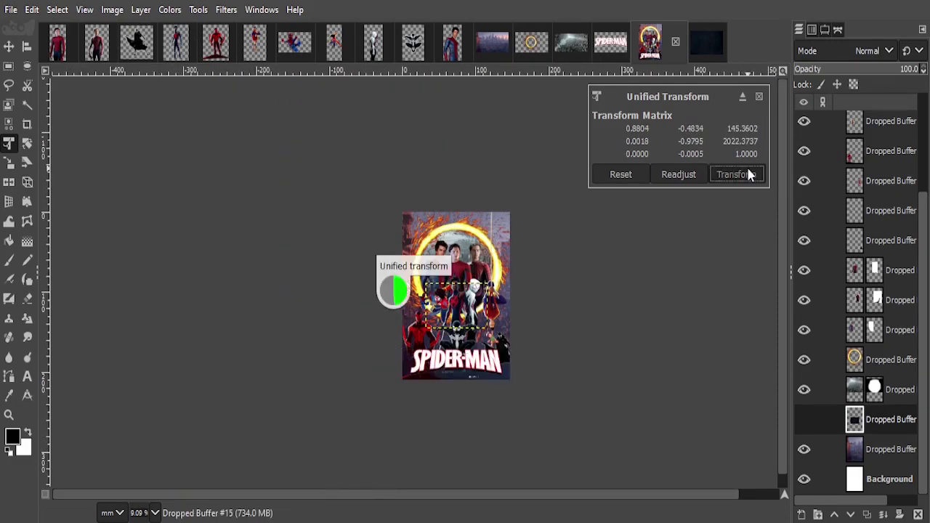
pyautogui.scroll(5, 526, 383)
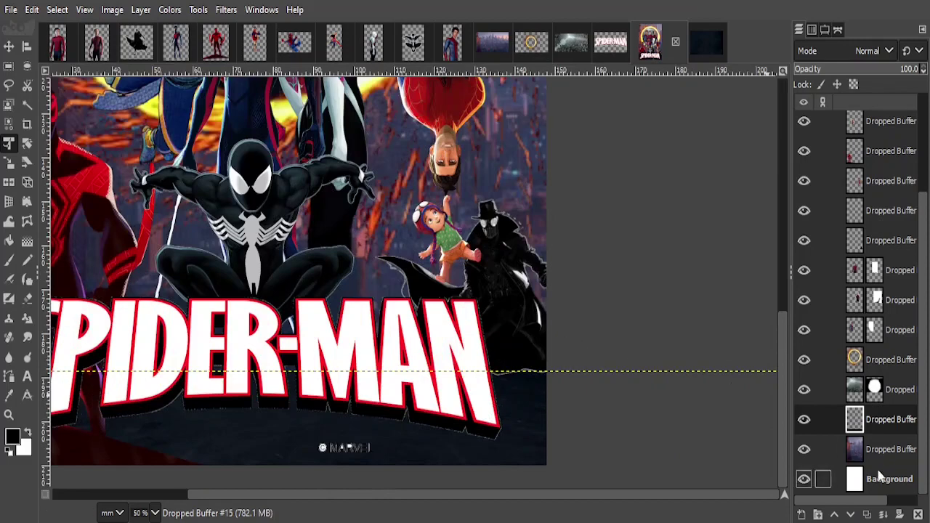
pyautogui.click(887, 449)
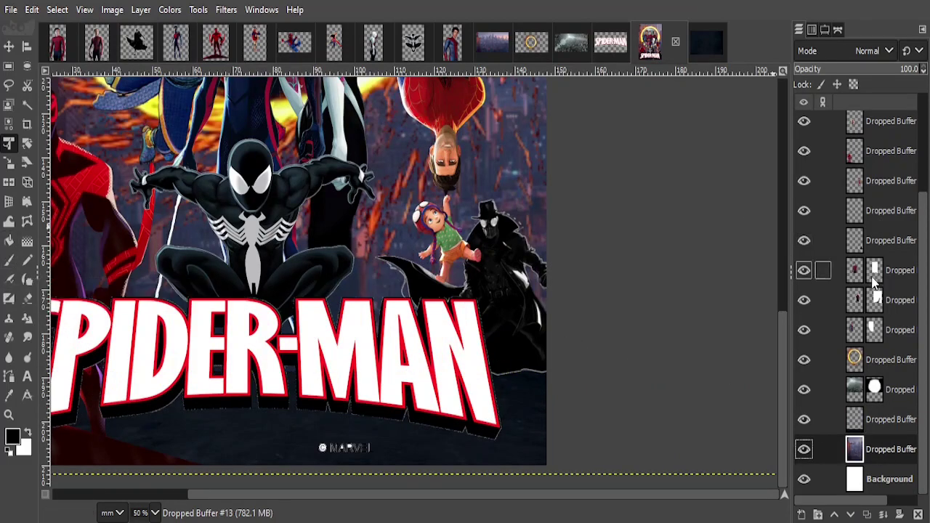
pyautogui.scroll(4, 875, 207)
pyautogui.click(876, 213)
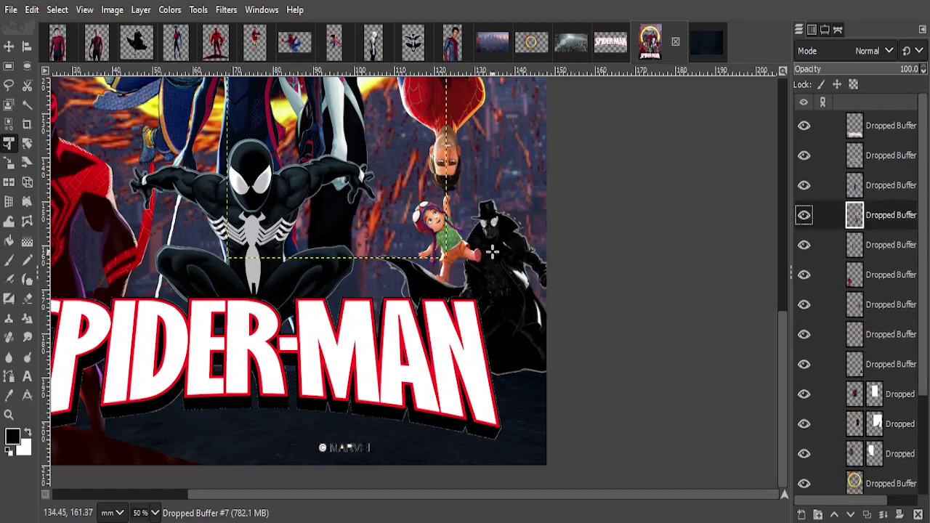
pyautogui.click(9, 318)
pyautogui.scroll(1, 349, 236)
pyautogui.click(825, 31)
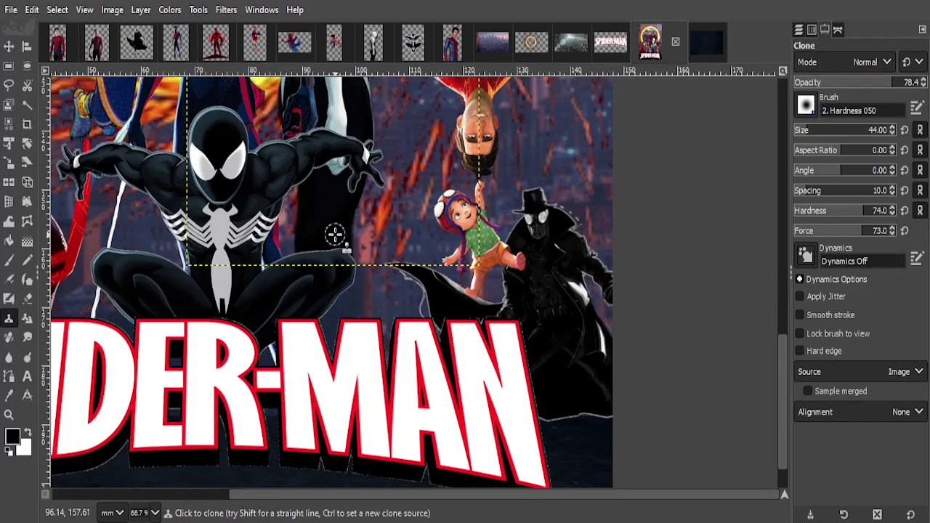
pyautogui.click(799, 30)
pyautogui.click(843, 450)
pyautogui.scroll(3, 335, 293)
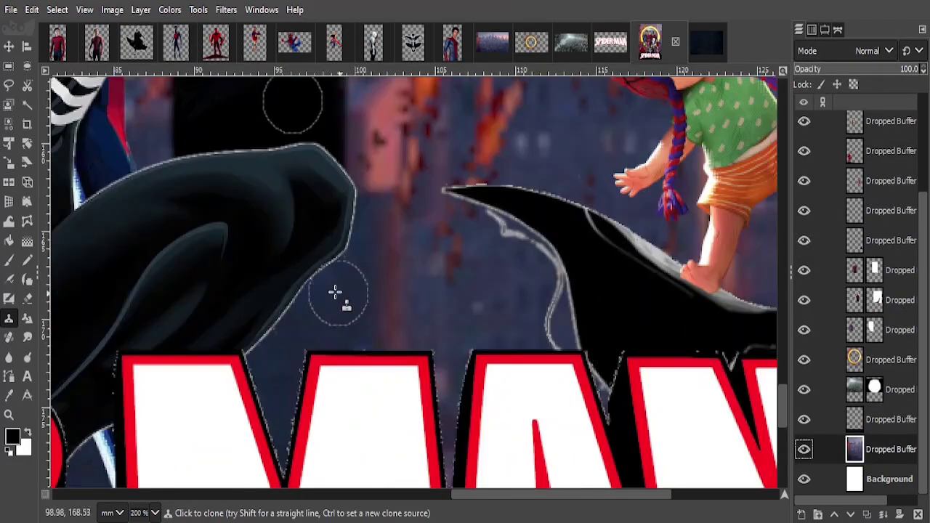
pyautogui.scroll(-1, 335, 293)
pyautogui.hscroll(-1, 335, 293)
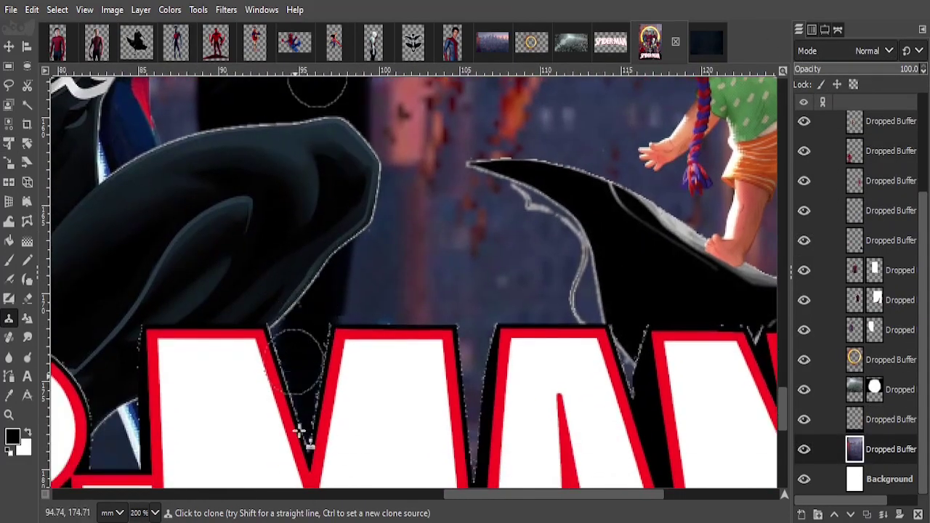
pyautogui.scroll(-4, 276, 327)
pyautogui.scroll(-1, 291, 306)
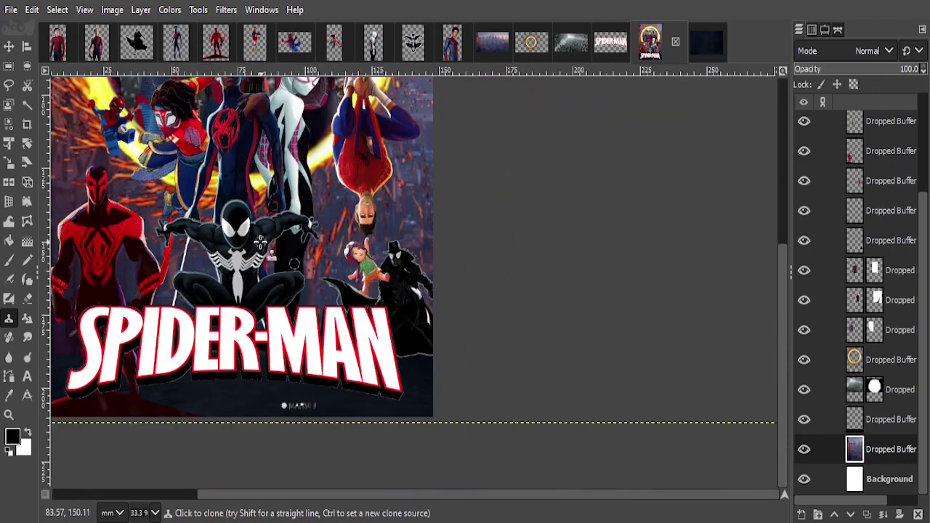
pyautogui.scroll(-2, 211, 197)
pyautogui.scroll(1, 156, 152)
pyautogui.click(854, 330)
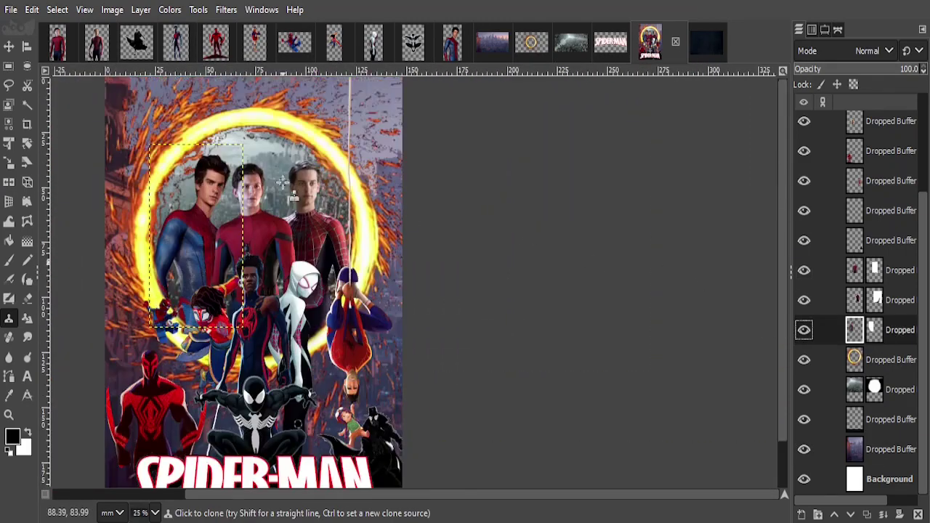
pyautogui.scroll(1, 185, 218)
pyautogui.scroll(2, 185, 218)
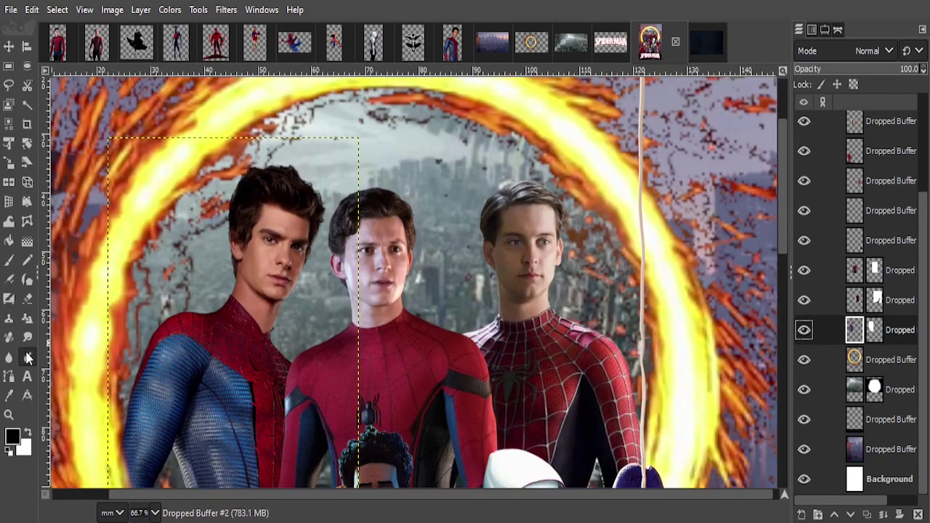
# Dodge the skin highlights on the left Spider-Man's face with the Dodge/Burn brush.
pyautogui.hotkey('shift', 'd')
pyautogui.click(827, 31)
pyautogui.scroll(4, 291, 251)
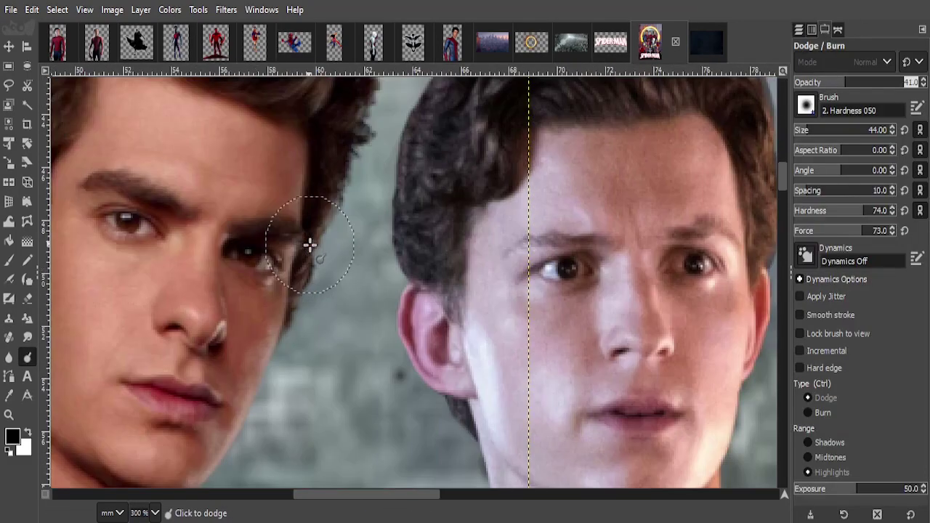
pyautogui.moveTo(248, 348)
pyautogui.mouseDown()
pyautogui.moveTo(259, 243)
pyautogui.moveTo(206, 434)
pyautogui.mouseUp()
pyautogui.scroll(-3, 278, 200)
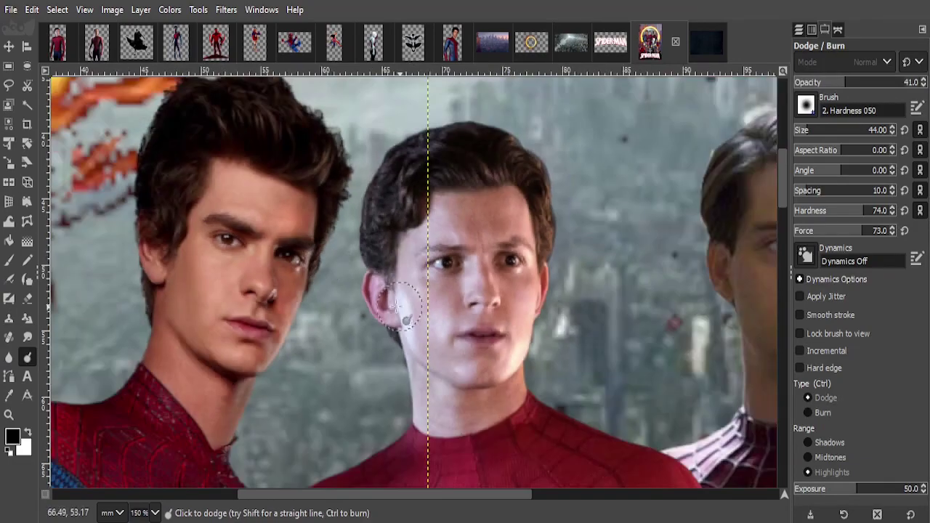
pyautogui.scroll(2, 284, 290)
pyautogui.scroll(-1, 368, 240)
pyautogui.scroll(-2, 373, 239)
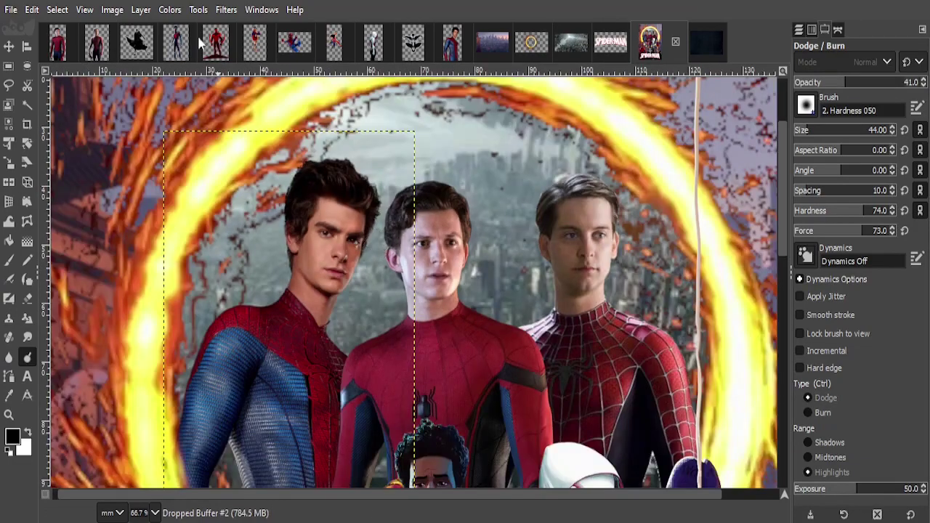
# Apply Color Balance pushing highlights toward yellow and shadows toward red and yellow.
pyautogui.click(169, 10)
pyautogui.click(197, 32)
pyautogui.click(537, 183)
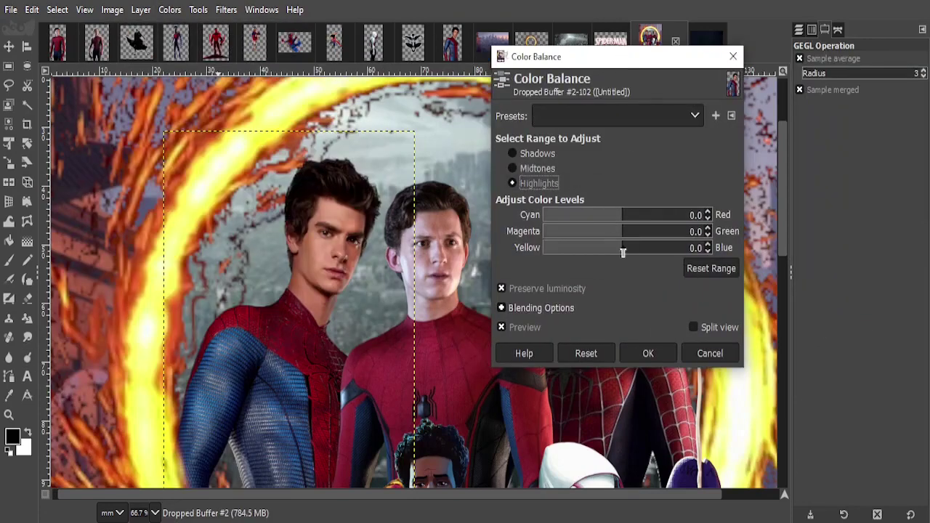
pyautogui.moveTo(621, 247); pyautogui.dragTo(571, 248)
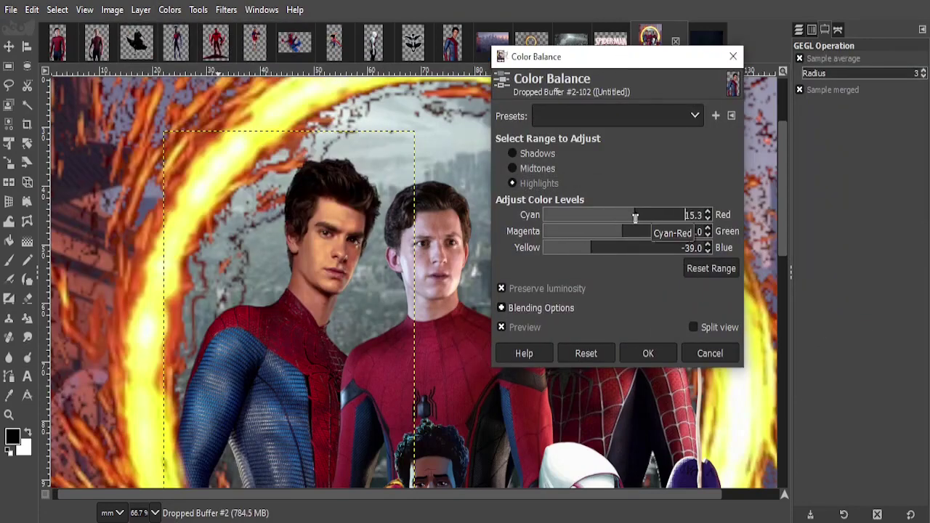
pyautogui.click(512, 154)
pyautogui.moveTo(643, 215); pyautogui.dragTo(628, 220)
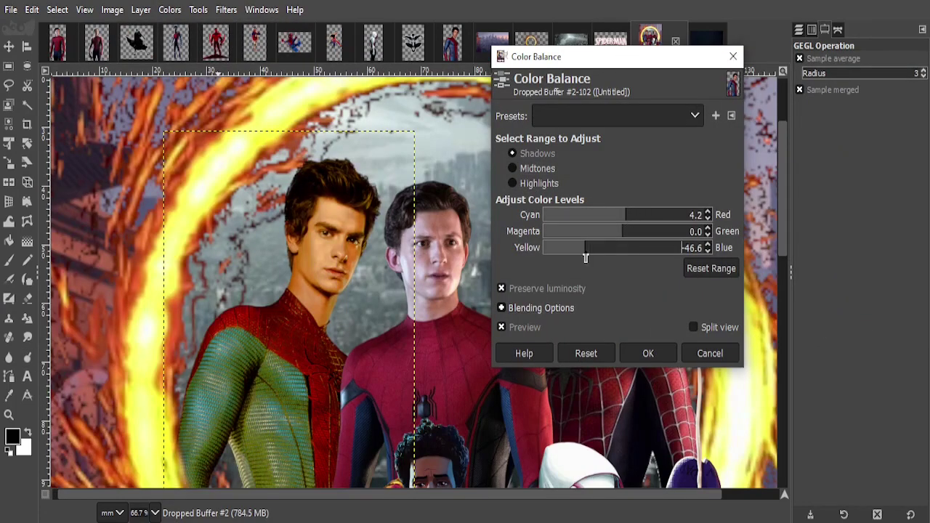
pyautogui.click(654, 354)
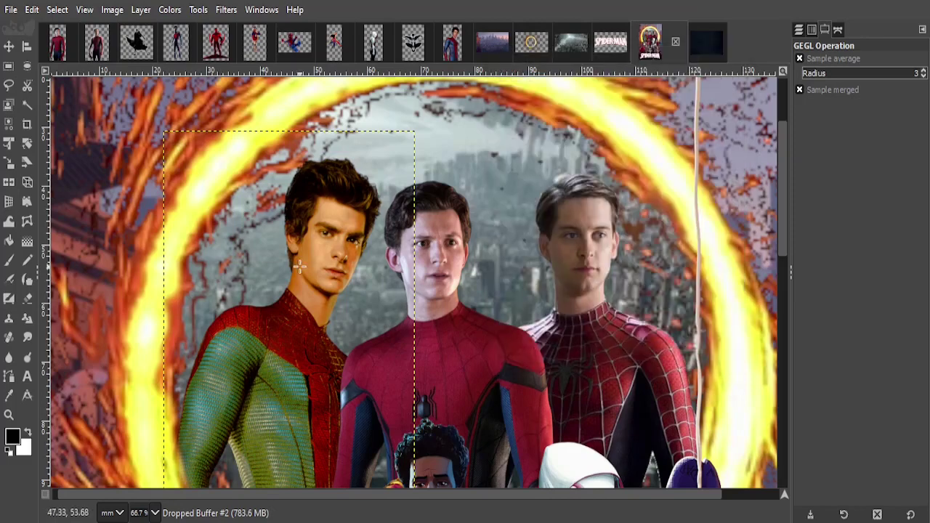
pyautogui.hotkey('shift', 'd')
pyautogui.keyDown('ctrl'); pyautogui.scroll(2, 354, 234); pyautogui.keyUp('ctrl')
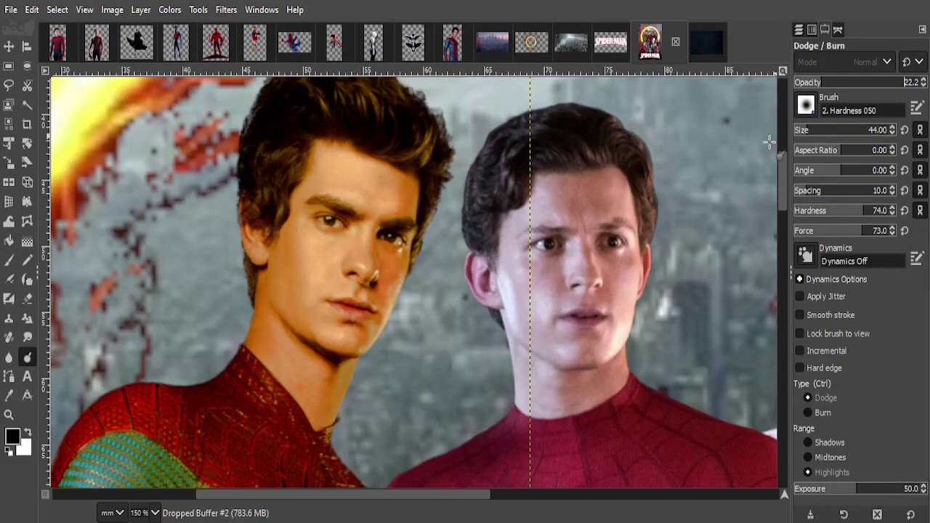
# Dodge the left figure's cheek and nose down to the jaw.
pyautogui.click(283, 293)
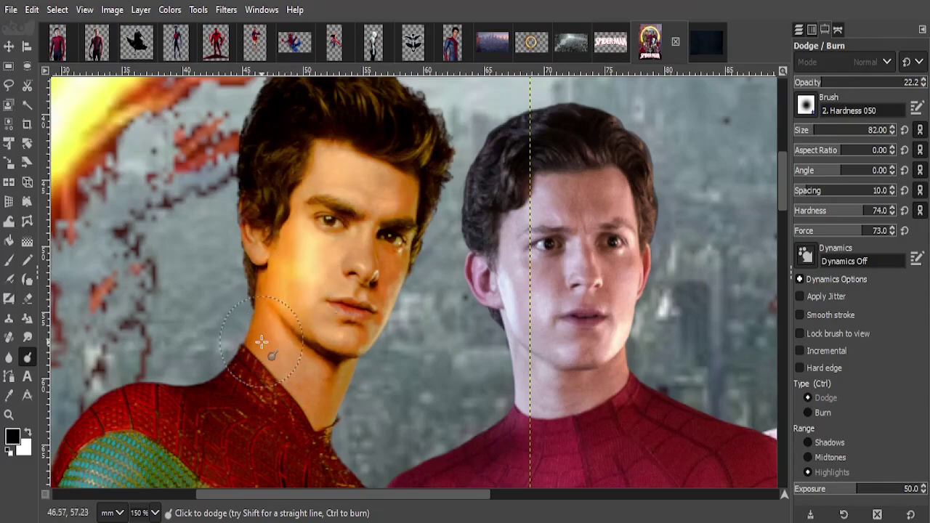
pyautogui.hscroll(-3, 261, 342)
pyautogui.scroll(1, 336, 270)
pyautogui.hscroll(4, 361, 152)
pyautogui.scroll(3, 305, 259)
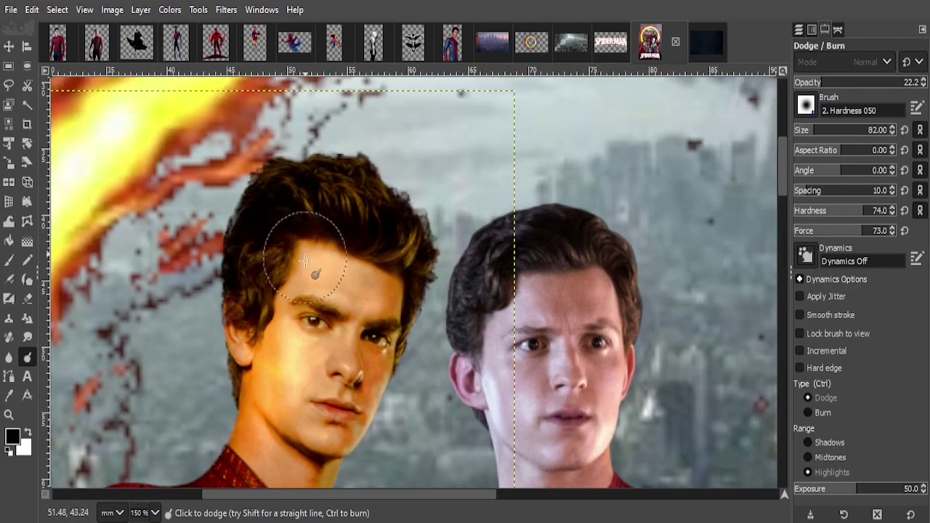
pyautogui.moveTo(331, 361); pyautogui.dragTo(286, 430)
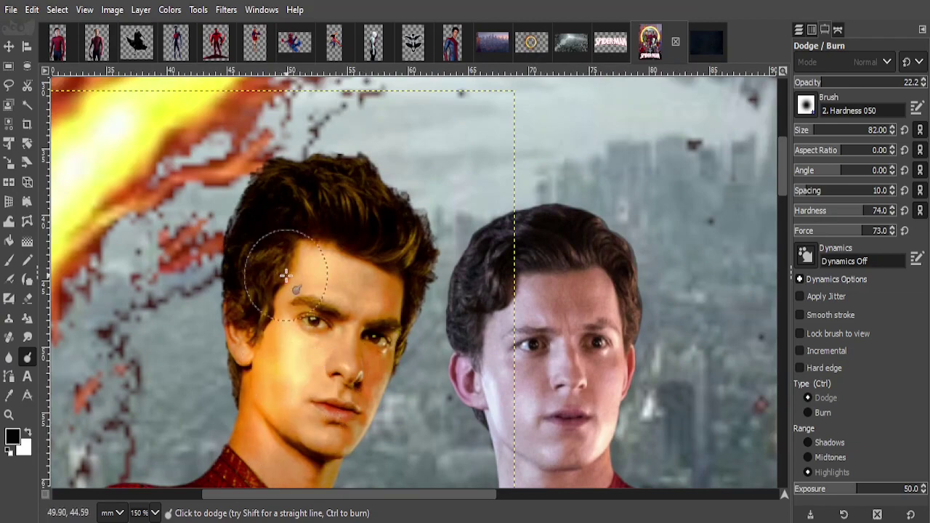
pyautogui.scroll(-1, 255, 412)
pyautogui.scroll(-3, 262, 327)
pyautogui.hscroll(-1, 261, 327)
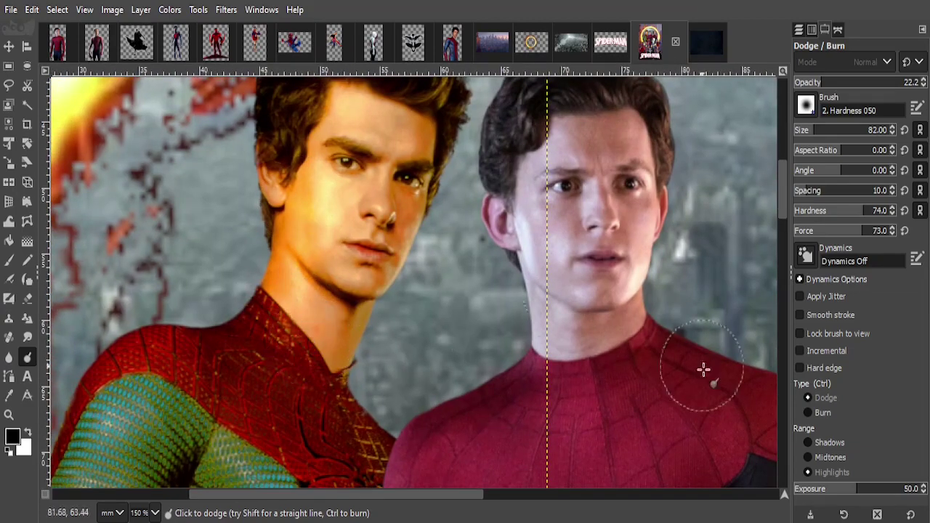
# With Range set to Midtones, dodge the suit around the shoulder and the green sleeve.
pyautogui.click(830, 457)
pyautogui.moveTo(247, 320); pyautogui.dragTo(183, 349)
pyautogui.scroll(-4, 339, 266)
pyautogui.hscroll(-4, 339, 266)
pyautogui.moveTo(338, 266)
pyautogui.mouseDown()
pyautogui.moveTo(276, 315)
pyautogui.moveTo(320, 300)
pyautogui.mouseUp()
pyautogui.scroll(-2, 276, 315)
pyautogui.hscroll(3, 321, 300)
pyautogui.moveTo(214, 328)
pyautogui.mouseDown()
pyautogui.moveTo(152, 395)
pyautogui.moveTo(172, 332)
pyautogui.moveTo(227, 240)
pyautogui.moveTo(332, 156)
pyautogui.moveTo(229, 220)
pyautogui.mouseUp()
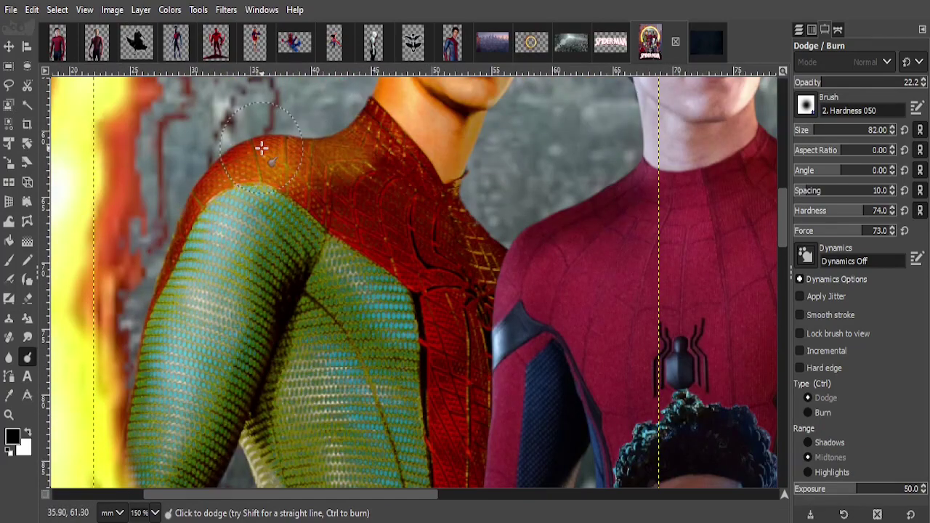
pyautogui.moveTo(250, 132)
pyautogui.mouseDown()
pyautogui.moveTo(176, 218)
pyautogui.moveTo(155, 405)
pyautogui.moveTo(202, 389)
pyautogui.moveTo(239, 119)
pyautogui.mouseUp()
pyautogui.scroll(-3, 197, 197)
pyautogui.hscroll(-2, 197, 197)
pyautogui.scroll(-2, 135, 208)
pyautogui.scroll(-2, 254, 249)
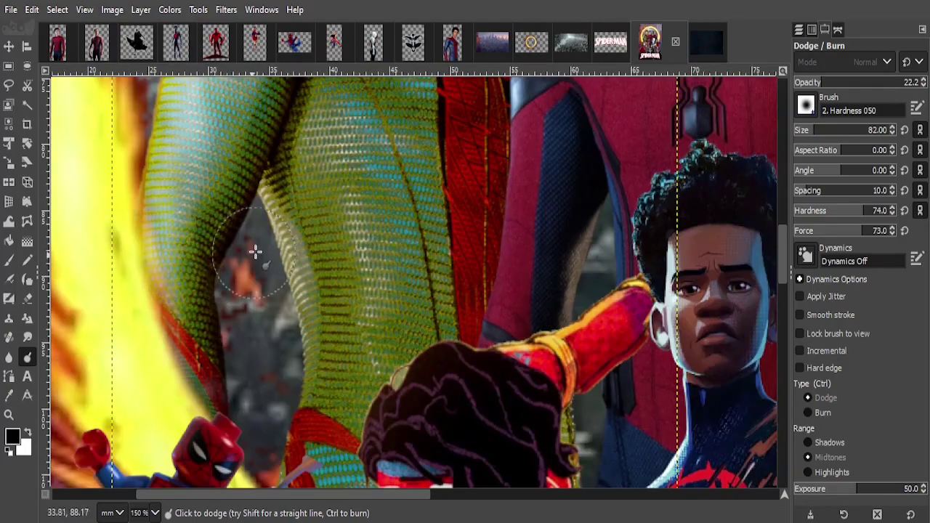
pyautogui.scroll(1, 254, 249)
pyautogui.hscroll(1, 253, 249)
# Switch to a different dodge range and brighten the green sleeve, including its lower part.
pyautogui.click(828, 472)
pyautogui.moveTo(291, 353); pyautogui.dragTo(298, 294)
pyautogui.scroll(3, 290, 327)
pyautogui.moveTo(266, 332); pyautogui.dragTo(193, 373)
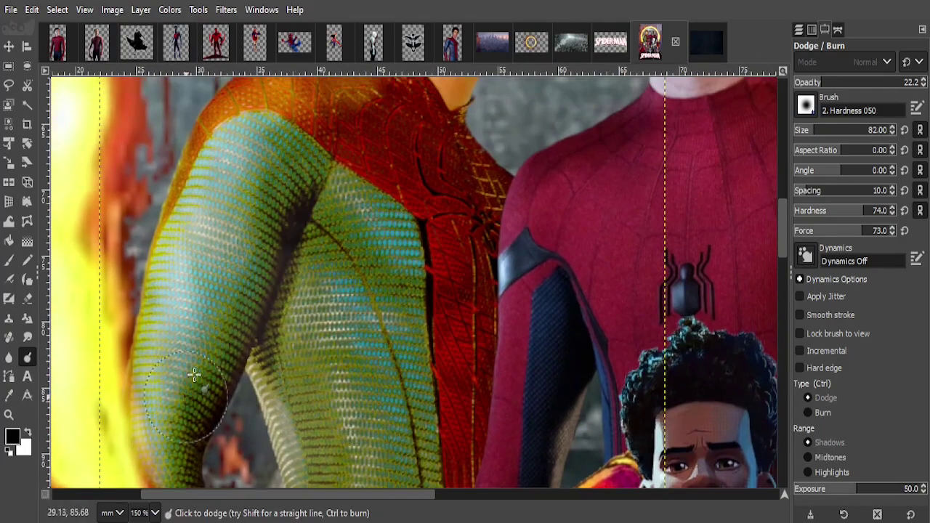
pyautogui.moveTo(280, 444)
pyautogui.mouseDown()
pyautogui.moveTo(259, 364)
pyautogui.moveTo(247, 218)
pyautogui.moveTo(329, 444)
pyautogui.mouseUp()
pyautogui.scroll(-3, 272, 385)
pyautogui.hscroll(1, 273, 385)
pyautogui.scroll(-3, 268, 312)
# Back on Midtones, dodge the sleeve near the animated hero plus the chin, neck and face side.
pyautogui.click(829, 457)
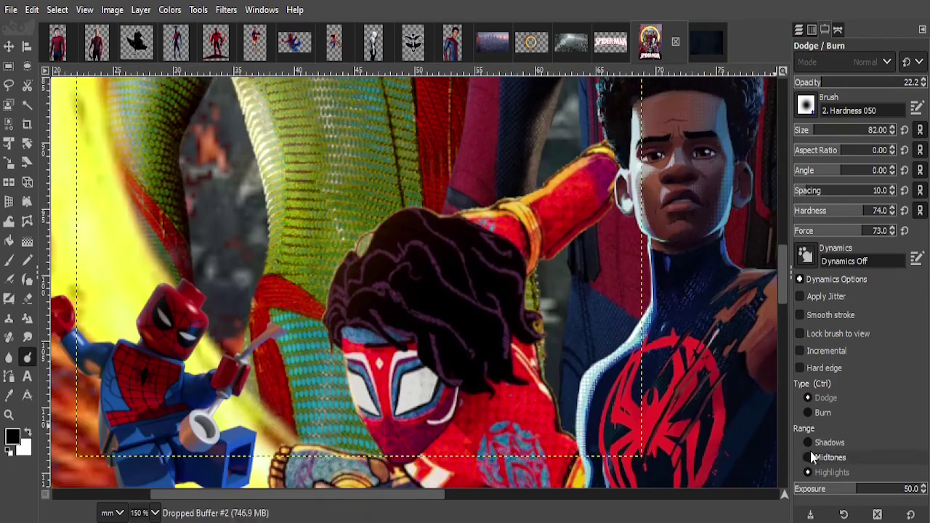
pyautogui.moveTo(247, 312)
pyautogui.mouseDown()
pyautogui.moveTo(339, 449)
pyautogui.moveTo(313, 291)
pyautogui.mouseUp()
pyautogui.scroll(2, 371, 465)
pyautogui.scroll(3, 371, 465)
pyautogui.moveTo(291, 407)
pyautogui.mouseDown()
pyautogui.moveTo(305, 291)
pyautogui.moveTo(320, 342)
pyautogui.mouseUp()
pyautogui.scroll(3, 305, 327)
pyautogui.scroll(-2, 320, 341)
pyautogui.moveTo(269, 312); pyautogui.dragTo(291, 320)
pyautogui.scroll(5, 290, 320)
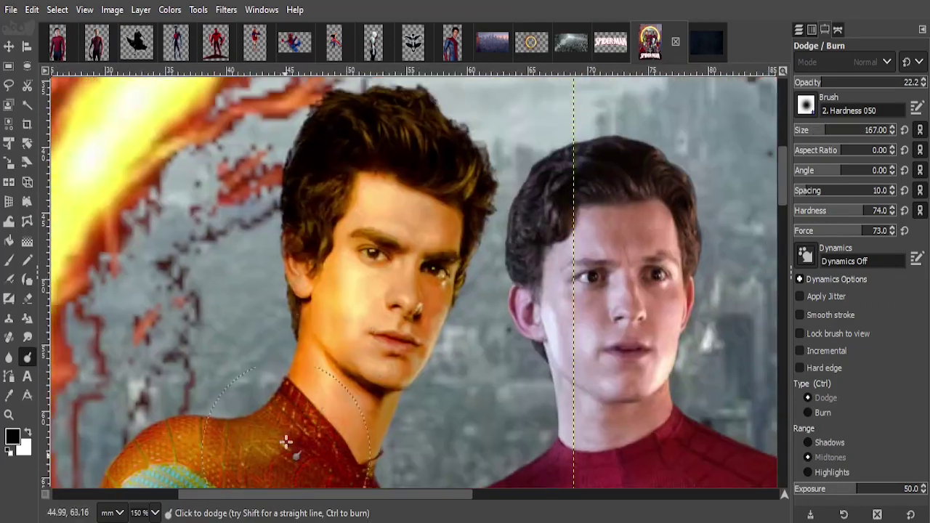
pyautogui.moveTo(335, 160)
pyautogui.mouseDown()
pyautogui.moveTo(375, 155)
pyautogui.moveTo(391, 282)
pyautogui.moveTo(363, 383)
pyautogui.mouseUp()
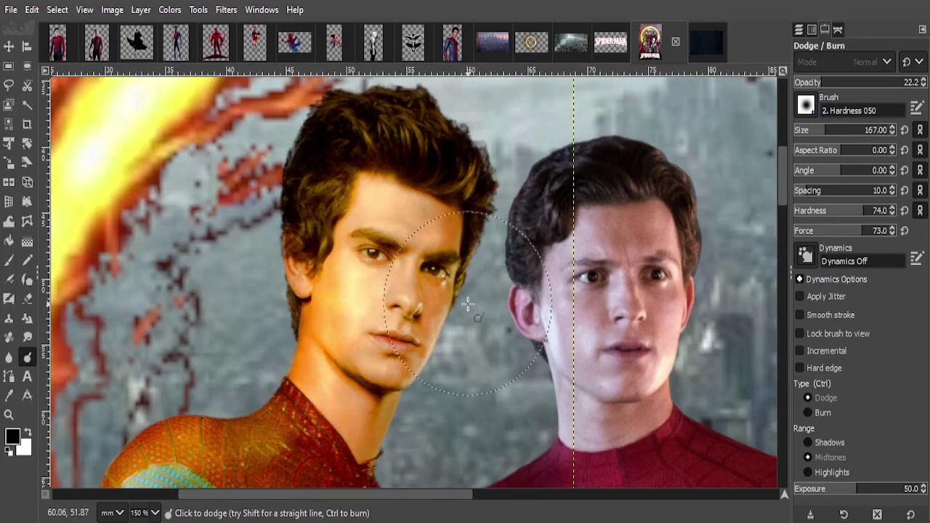
pyautogui.moveTo(298, 342)
pyautogui.mouseDown()
pyautogui.moveTo(339, 228)
pyautogui.moveTo(325, 191)
pyautogui.mouseUp()
pyautogui.scroll(-1, 325, 191)
pyautogui.scroll(-1, 363, 226)
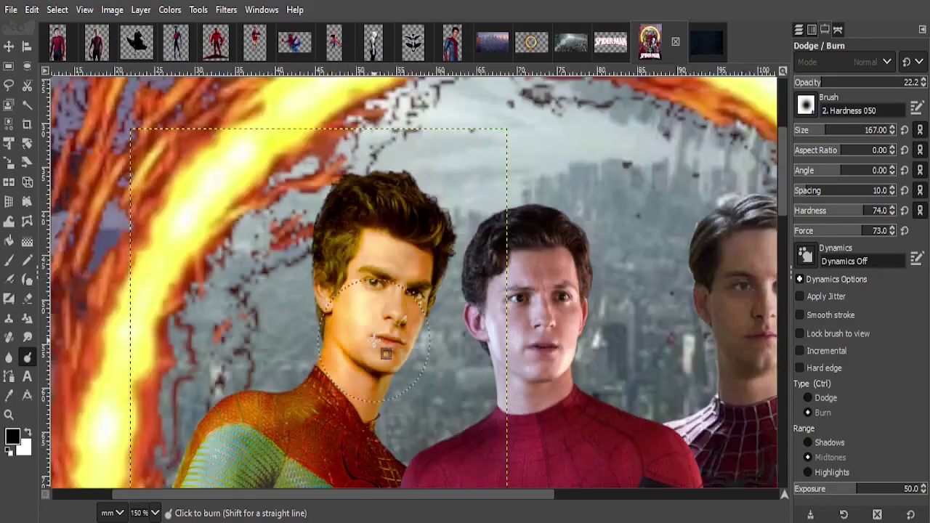
pyautogui.scroll(-2, 411, 267)
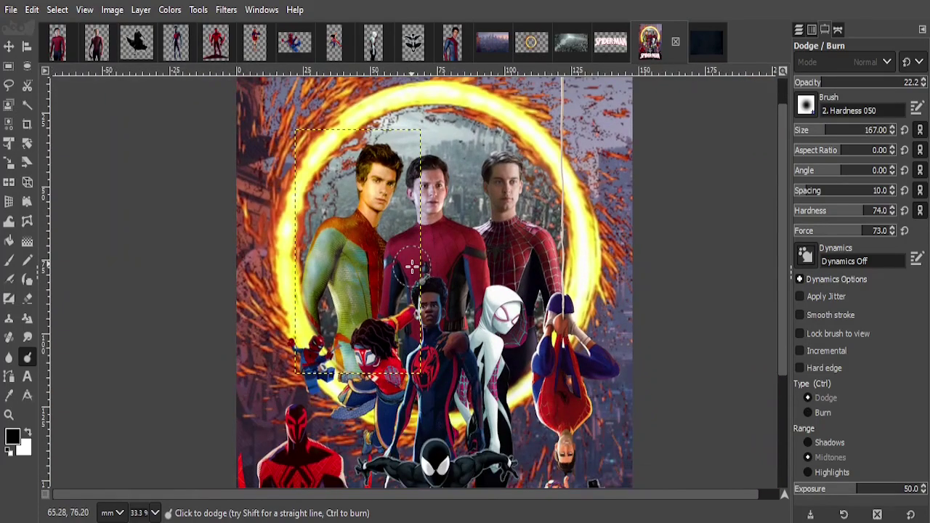
# Dismiss Color Temperature, then lower the Exposure black level to darken the figure.
pyautogui.click(169, 9)
pyautogui.click(197, 46)
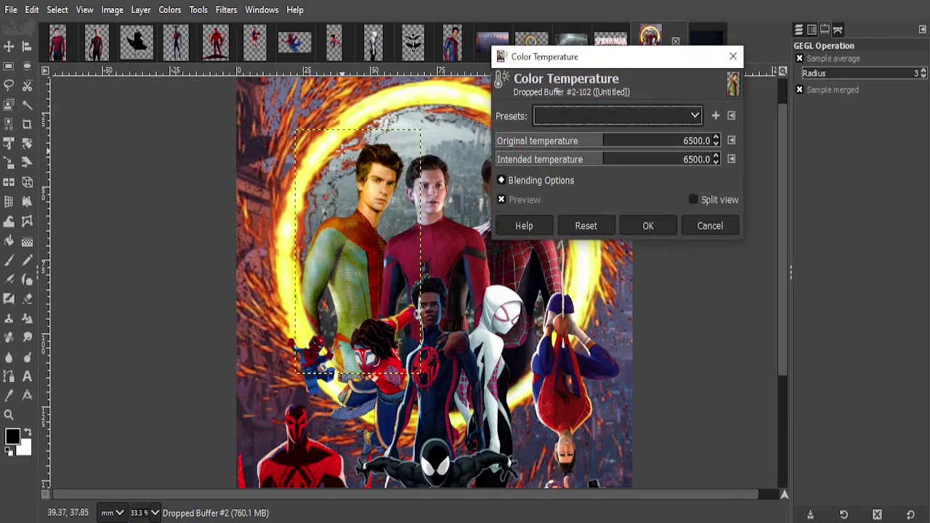
pyautogui.click(649, 226)
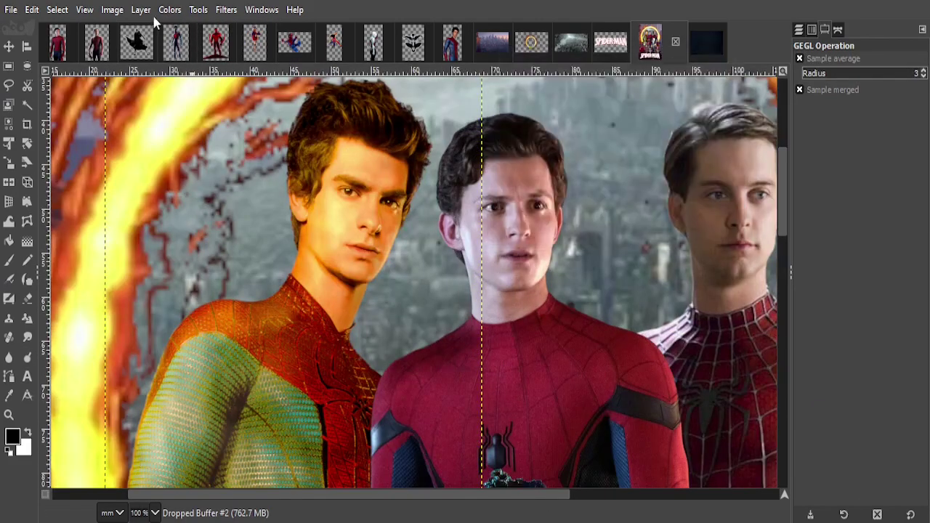
pyautogui.click(169, 10)
pyautogui.click(196, 122)
pyautogui.click(671, 145)
pyautogui.moveTo(672, 145); pyautogui.dragTo(623, 157)
pyautogui.click(648, 221)
# Apply Shadows-Highlights with a lowered white point adjustment.
pyautogui.click(169, 9)
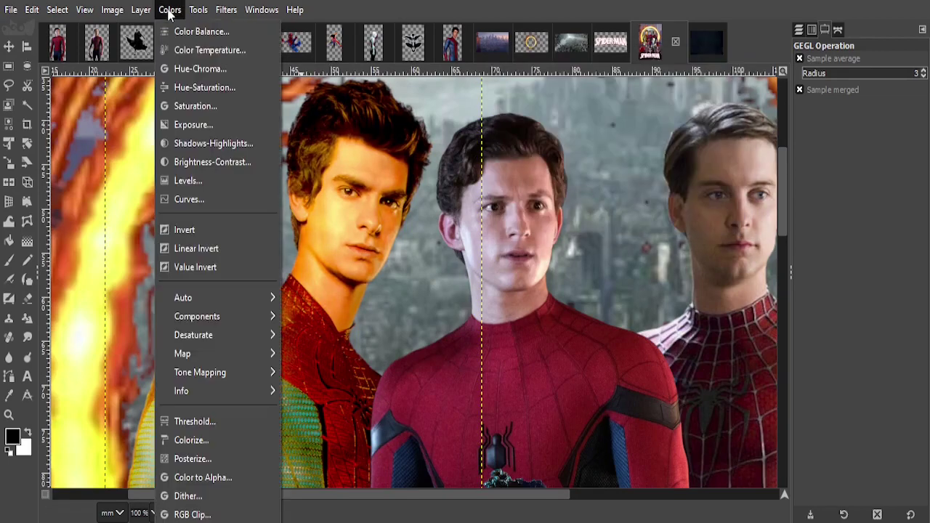
pyautogui.click(207, 144)
pyautogui.moveTo(623, 250)
pyautogui.mouseDown()
pyautogui.moveTo(521, 268)
pyautogui.moveTo(615, 282)
pyautogui.mouseUp()
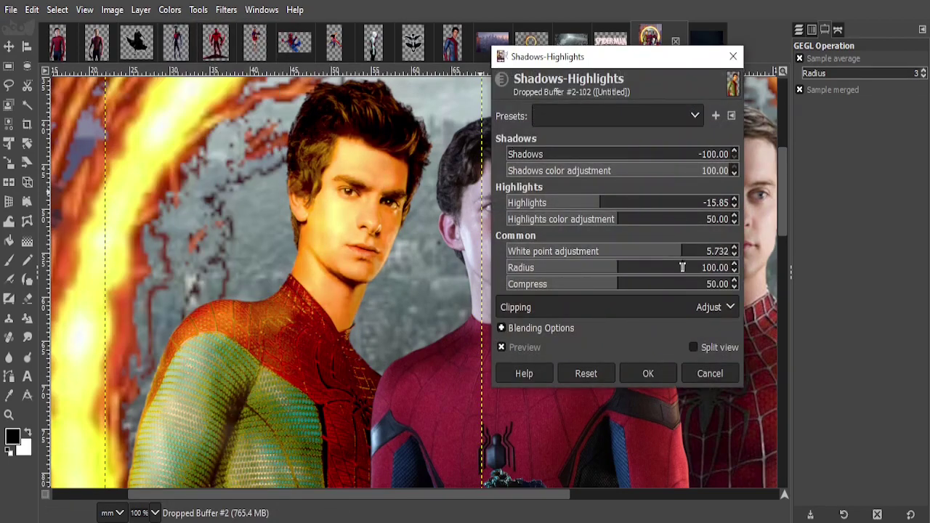
pyautogui.click(644, 373)
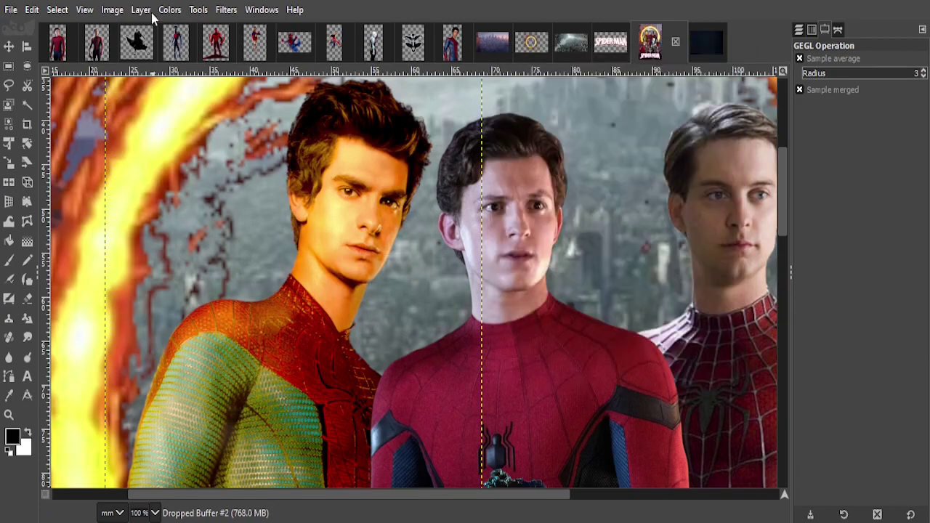
# Apply Levels with black input raised to 14 and midtone gamma 1.18.
pyautogui.click(170, 9)
pyautogui.click(186, 181)
pyautogui.moveTo(283, 3); pyautogui.dragTo(709, 33)
pyautogui.moveTo(541, 200); pyautogui.dragTo(557, 200)
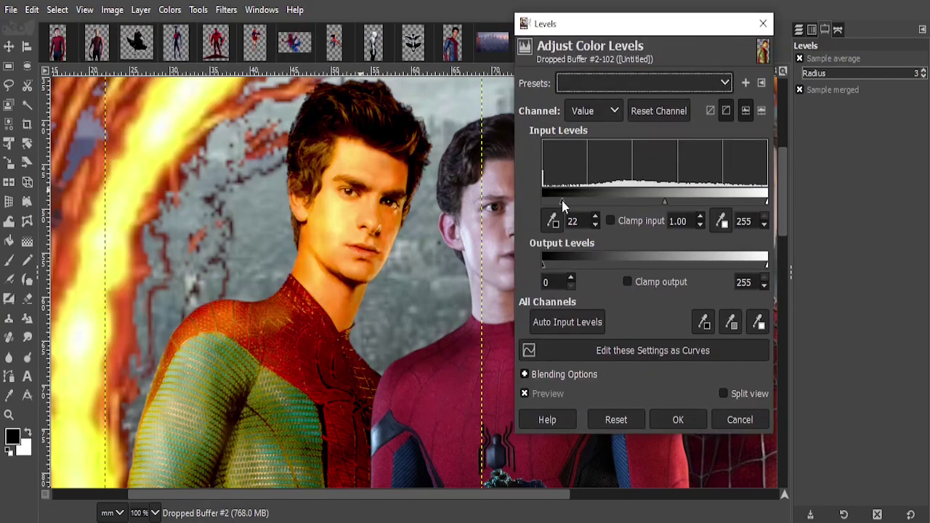
pyautogui.moveTo(653, 203); pyautogui.dragTo(657, 204)
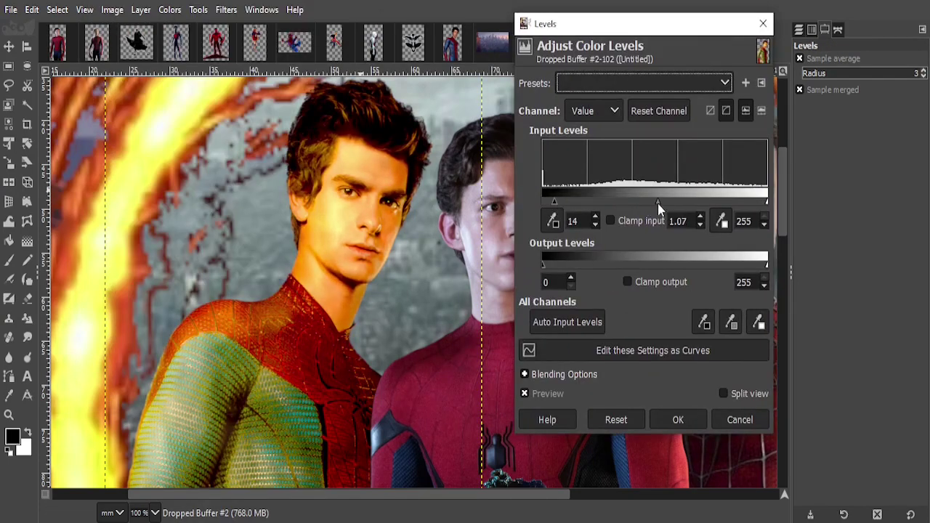
pyautogui.click(678, 420)
pyautogui.scroll(-4, 630, 294)
pyautogui.scroll(1, 733, 246)
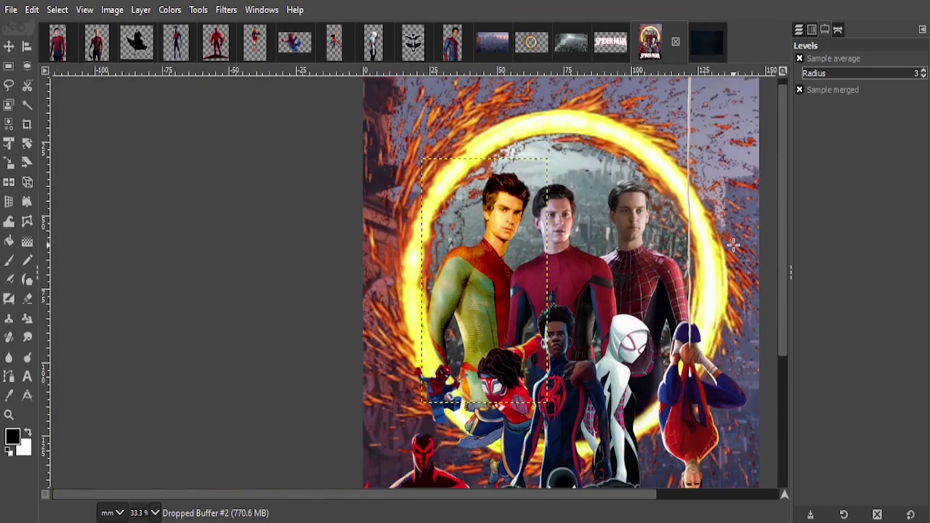
# Sample the portal's yellow glow as the foreground colour and switch to the Paintbrush.
pyautogui.click(798, 31)
pyautogui.moveTo(881, 300)
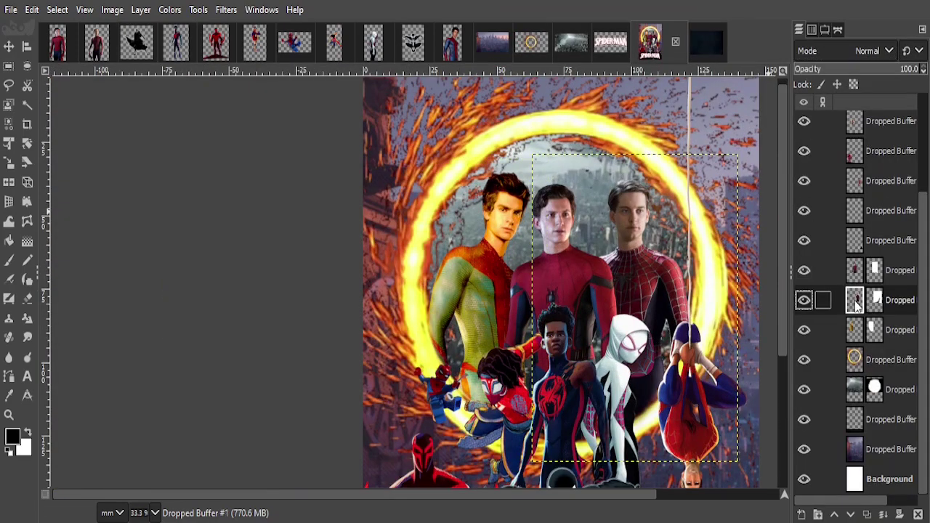
pyautogui.click(8, 395)
pyautogui.click(440, 218)
pyautogui.press('p')
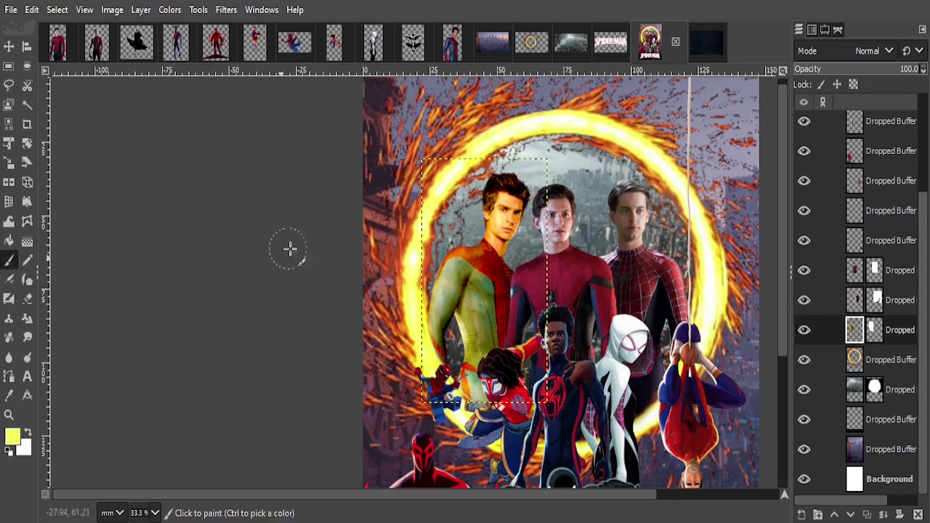
pyautogui.scroll(4, 482, 266)
pyautogui.click(825, 29)
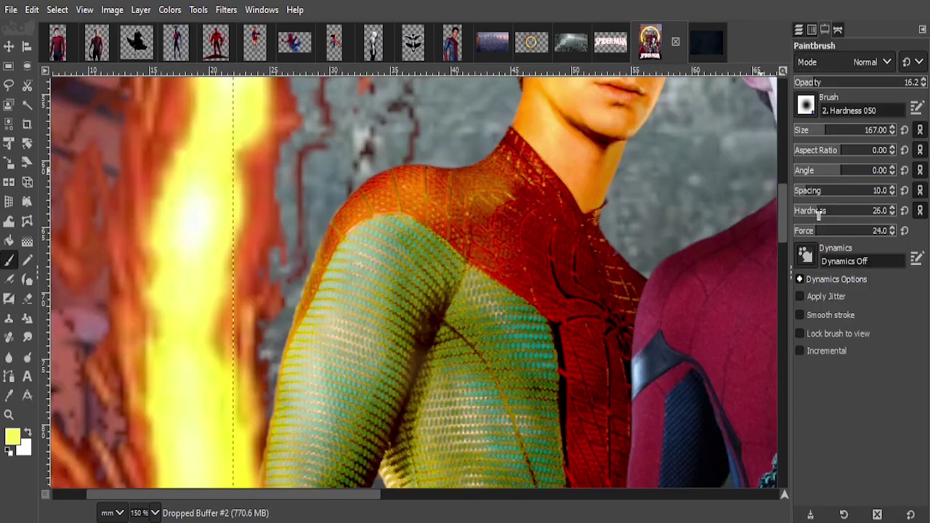
# Reduce the brush size for faint low-opacity glow strokes.
pyautogui.scroll(1, 347, 205)
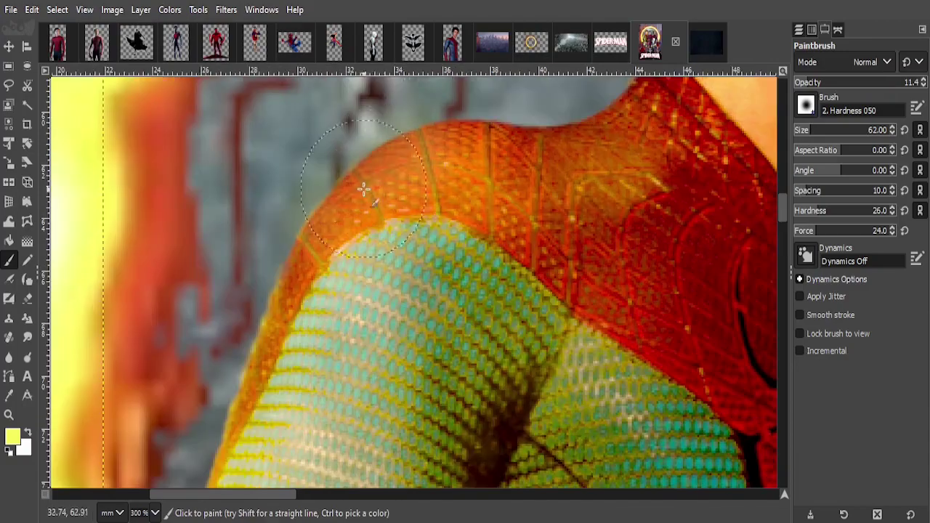
pyautogui.scroll(1, 352, 217)
pyautogui.scroll(1, 307, 305)
pyautogui.scroll(-2, 361, 211)
pyautogui.scroll(-1, 345, 283)
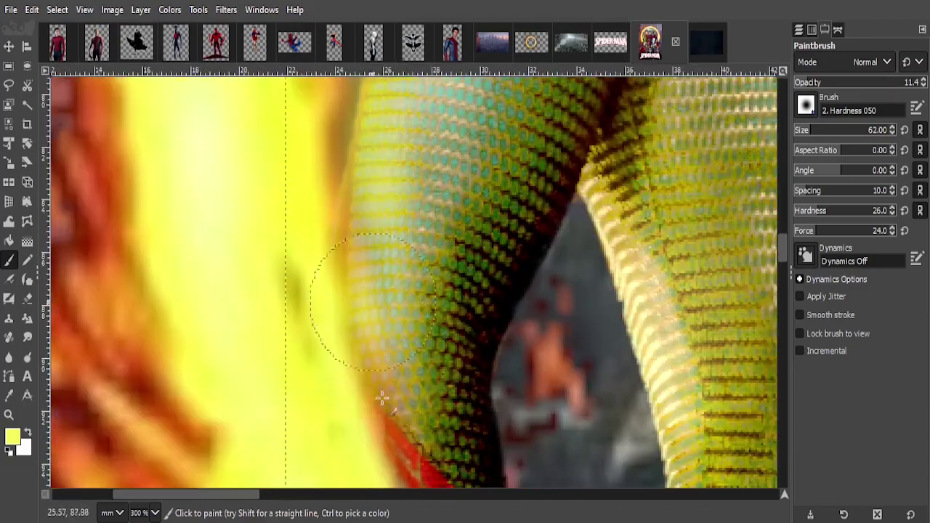
pyautogui.scroll(-1, 407, 349)
pyautogui.scroll(-1, 411, 217)
pyautogui.hscroll(4, 411, 217)
pyautogui.scroll(4, 509, 214)
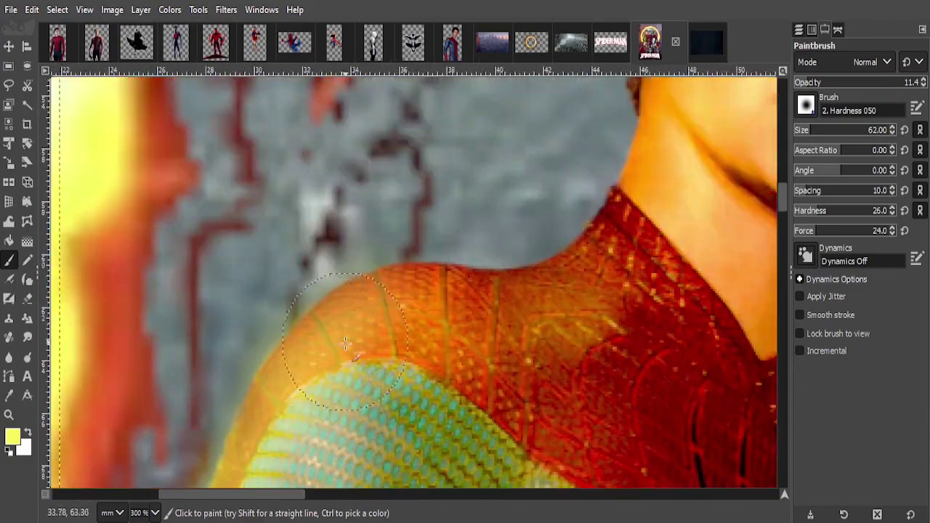
pyautogui.press('[')
pyautogui.press('[')
pyautogui.press('[')
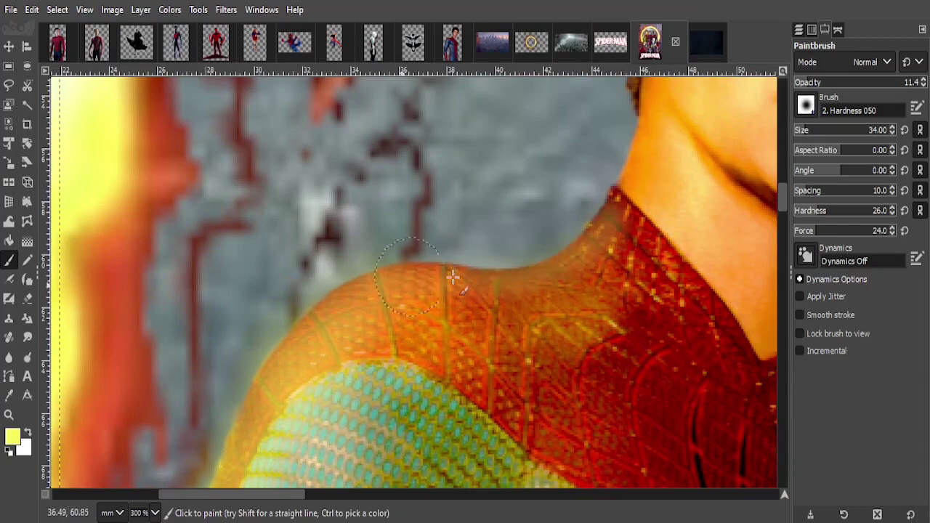
pyautogui.hscroll(3, 453, 276)
pyautogui.scroll(3, 452, 276)
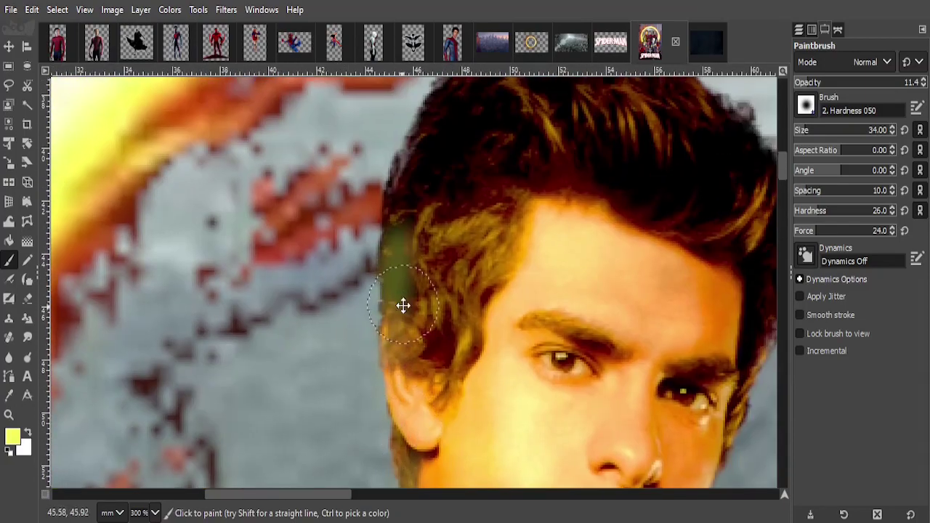
# Paint yellow glow along the left Spider-Man's face side and green suit edge, then select the right Spider-Man's layer.
pyautogui.moveTo(377, 362)
pyautogui.mouseDown()
pyautogui.moveTo(285, 169)
pyautogui.moveTo(161, 245)
pyautogui.mouseUp()
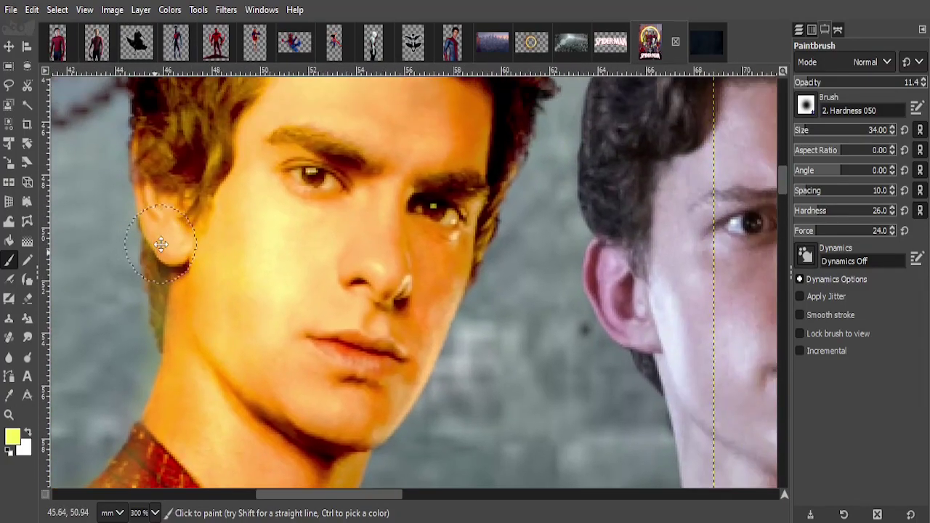
pyautogui.scroll(-5, 370, 269)
pyautogui.keyDown('ctrl'); pyautogui.scroll(-4, 370, 285); pyautogui.keyUp('ctrl')
pyautogui.keyDown('ctrl'); pyautogui.scroll(-2, 369, 284); pyautogui.keyUp('ctrl')
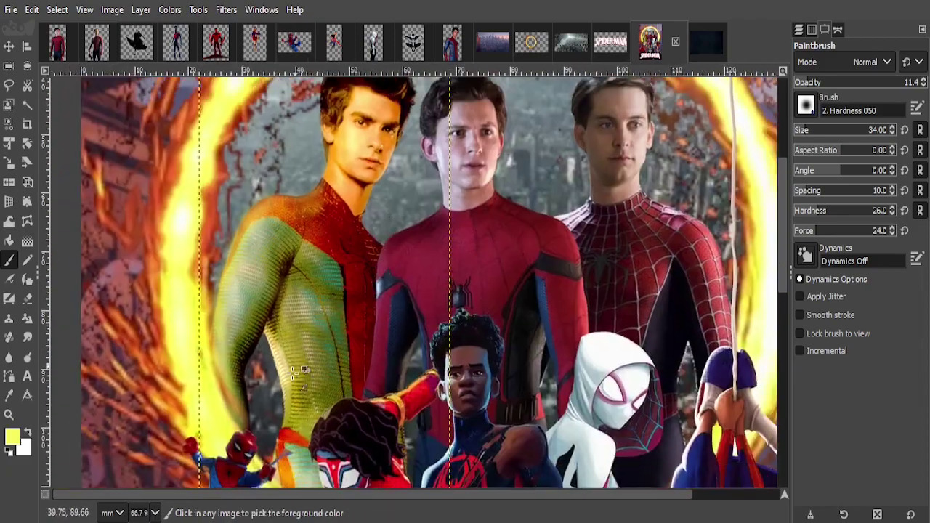
pyautogui.keyDown('ctrl'); pyautogui.scroll(6, 222, 113); pyautogui.keyUp('ctrl')
pyautogui.moveTo(220, 116); pyautogui.dragTo(338, 182)
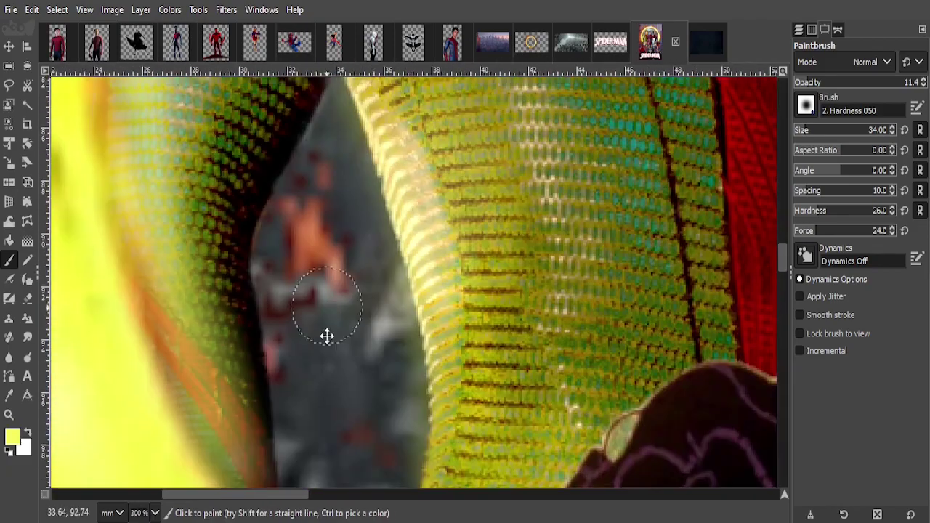
pyautogui.keyDown('ctrl'); pyautogui.scroll(-3, 338, 181); pyautogui.keyUp('ctrl')
pyautogui.keyDown('ctrl'); pyautogui.scroll(-3, 342, 285); pyautogui.keyUp('ctrl')
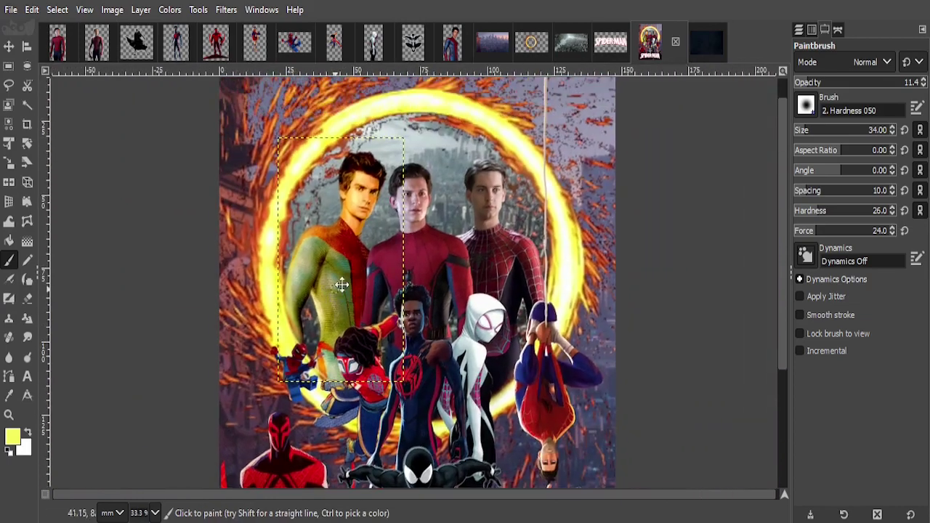
pyautogui.click(799, 30)
pyautogui.click(900, 300)
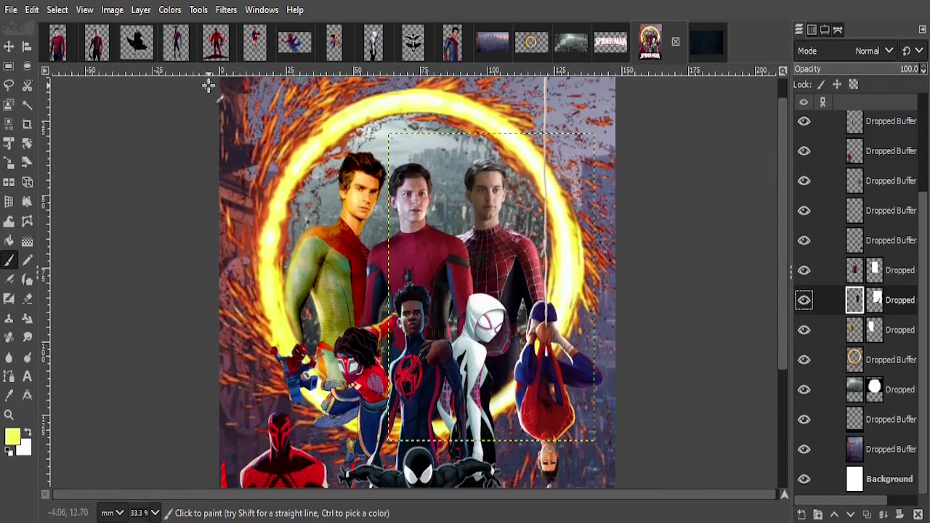
# Apply Color Balance with the last-used preset, tweaking the Highlights range.
pyautogui.click(169, 10)
pyautogui.click(190, 26)
pyautogui.moveTo(621, 63); pyautogui.dragTo(243, 92)
pyautogui.keyDown('ctrl'); pyautogui.scroll(2, 505, 276); pyautogui.keyUp('ctrl')
pyautogui.click(232, 146)
pyautogui.click(235, 159)
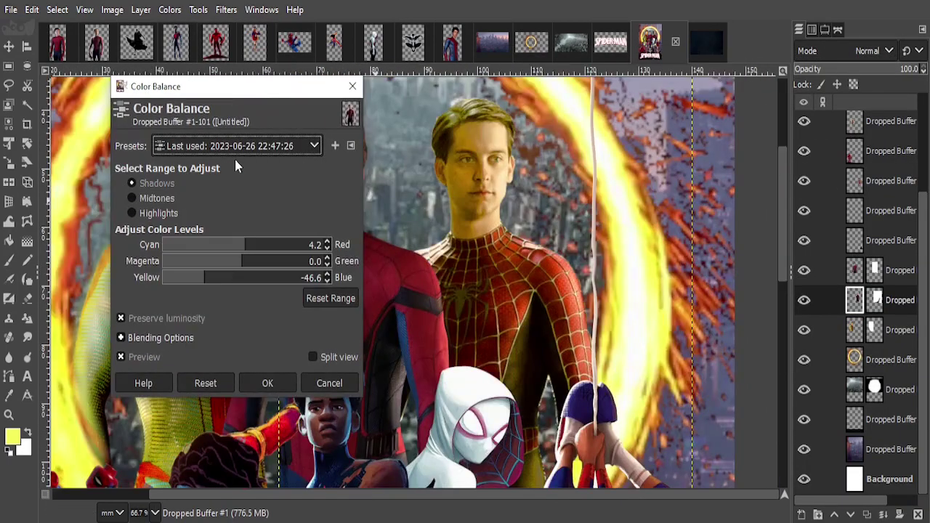
pyautogui.click(133, 213)
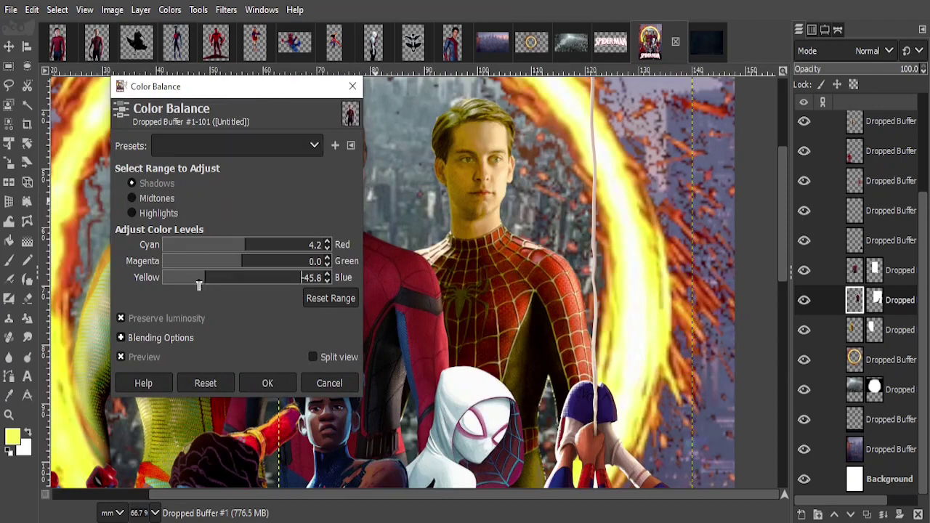
pyautogui.click(266, 383)
# Warm him with Color Temperature using the last-used settings.
pyautogui.click(169, 10)
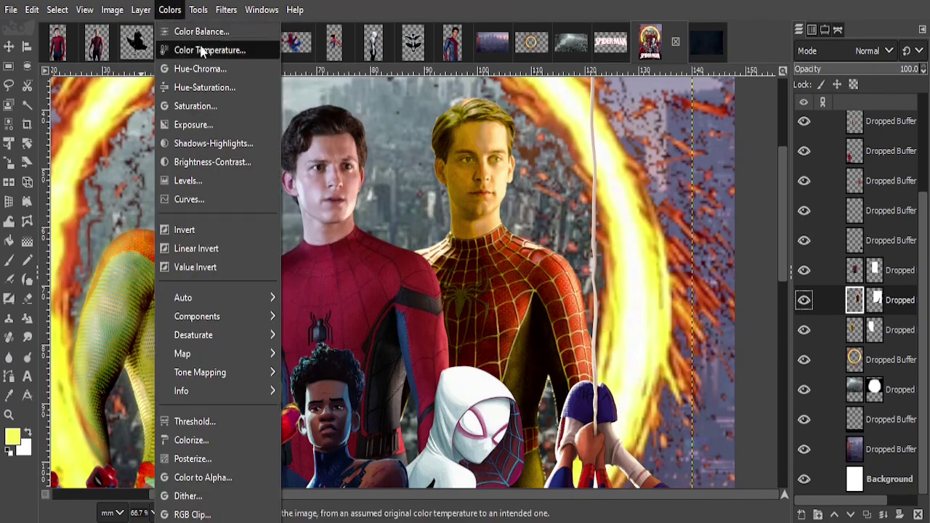
pyautogui.click(208, 46)
pyautogui.click(218, 145)
pyautogui.click(229, 167)
pyautogui.click(268, 255)
# Apply a Shadows-Highlights correction to his layer.
pyautogui.click(169, 9)
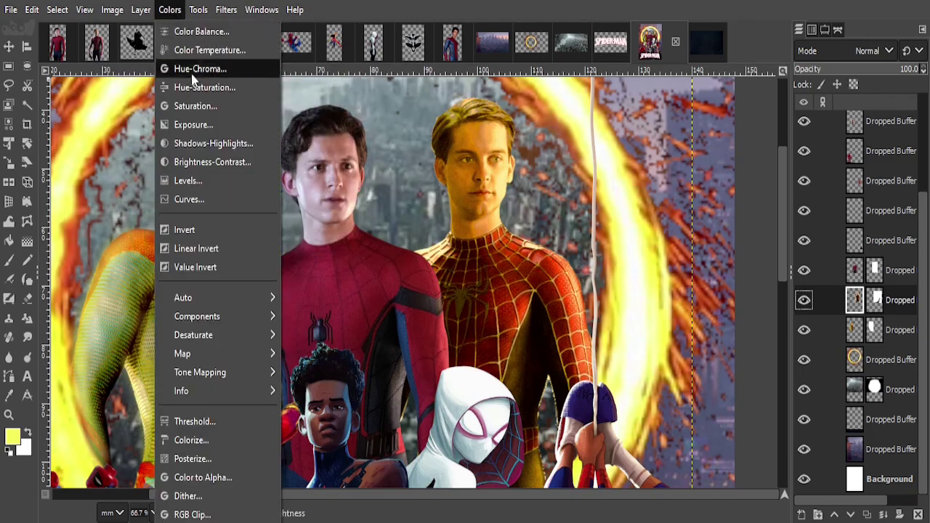
pyautogui.click(208, 141)
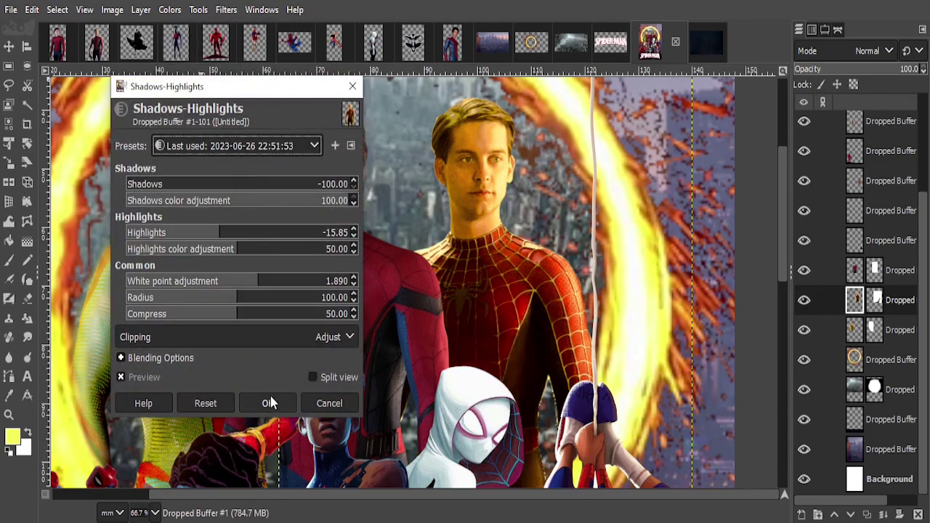
pyautogui.click(204, 403)
pyautogui.click(267, 403)
# Apply a Levels adjustment to richen his contrast.
pyautogui.click(169, 9)
pyautogui.click(187, 180)
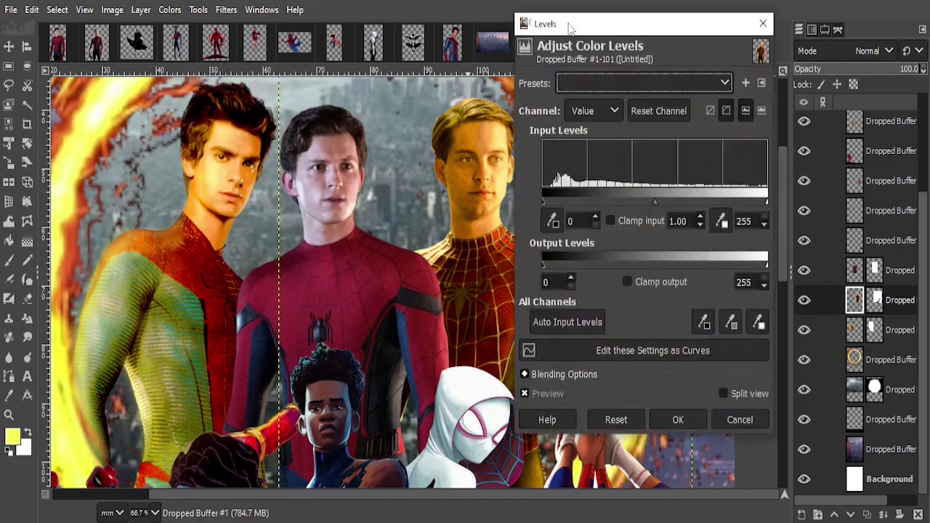
pyautogui.moveTo(567, 23); pyautogui.dragTo(146, 30)
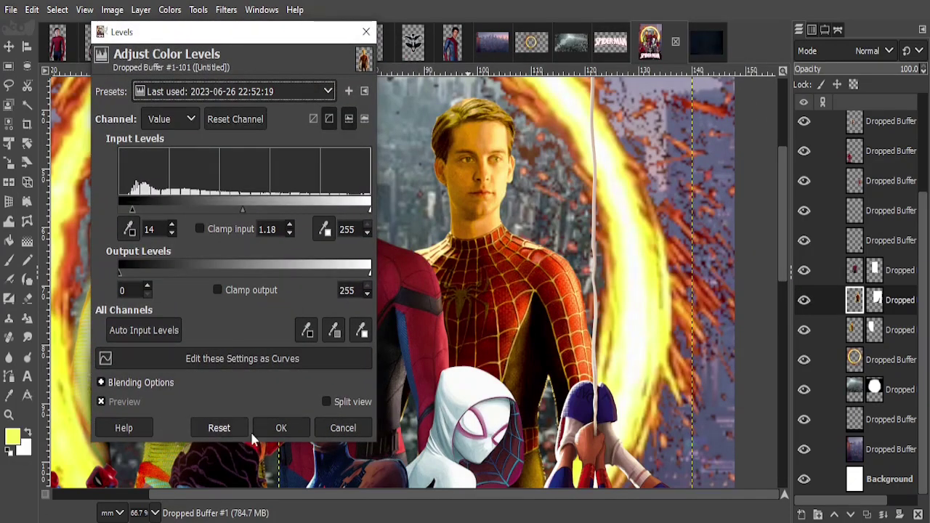
pyautogui.click(263, 430)
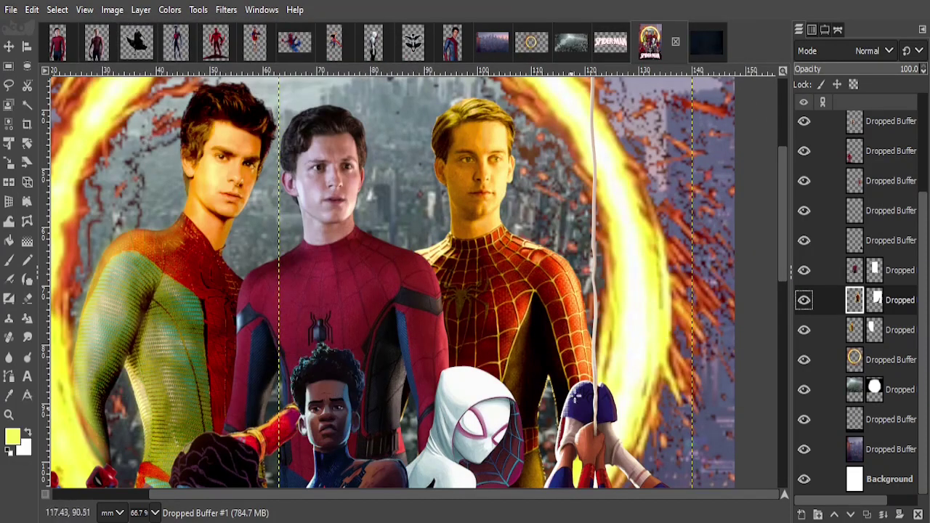
# Zoom in on the right Spider-Man's face and ready the yellow Paintbrush.
pyautogui.keyDown('ctrl'); pyautogui.scroll(-1, 574, 394); pyautogui.keyUp('ctrl')
pyautogui.keyDown('ctrl'); pyautogui.scroll(2, 574, 362); pyautogui.keyUp('ctrl')
pyautogui.keyDown('ctrl'); pyautogui.scroll(1, 619, 376); pyautogui.keyUp('ctrl')
pyautogui.press('p')
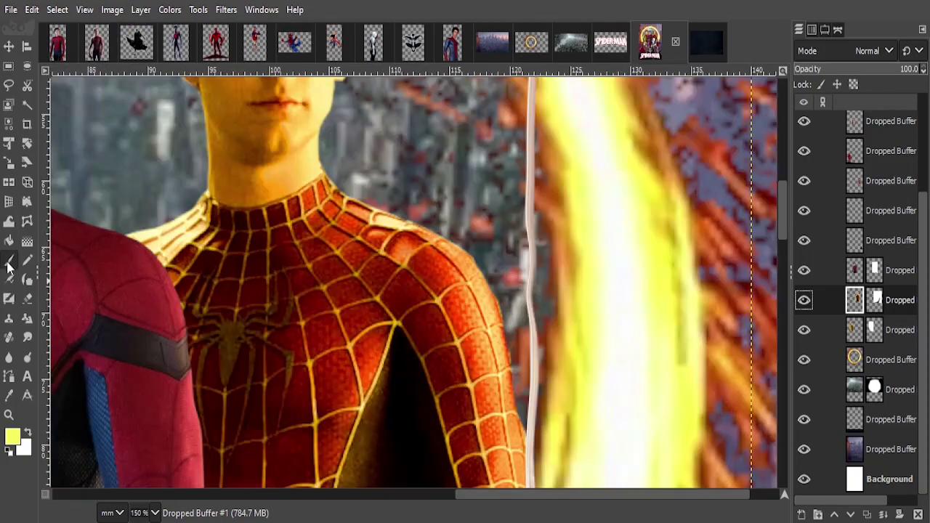
pyautogui.keyDown('ctrl'); pyautogui.scroll(1, 509, 378); pyautogui.keyUp('ctrl')
pyautogui.keyDown('ctrl'); pyautogui.scroll(1, 467, 393); pyautogui.keyUp('ctrl')
pyautogui.scroll(-3, 472, 385)
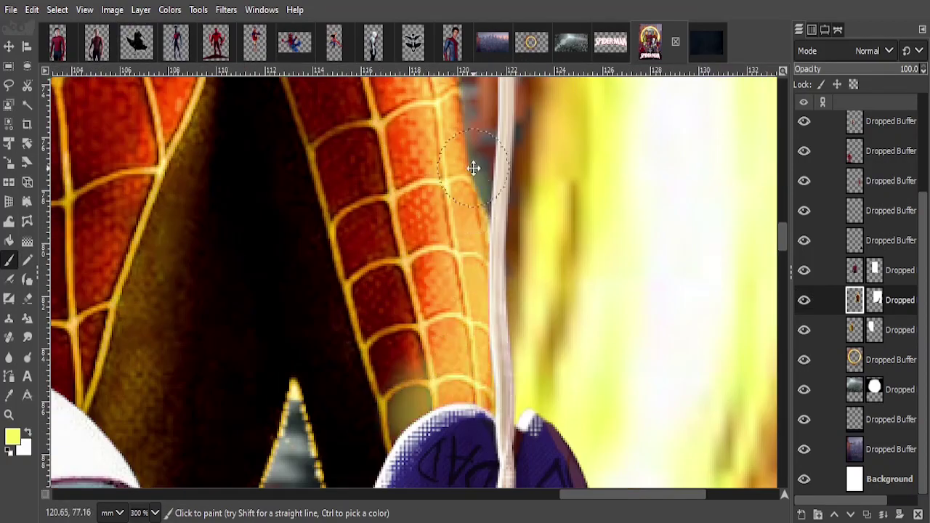
pyautogui.scroll(5, 475, 162)
pyautogui.hscroll(-3, 226, 260)
pyautogui.scroll(3, 226, 260)
pyautogui.scroll(3, 305, 327)
pyautogui.hscroll(-3, 390, 405)
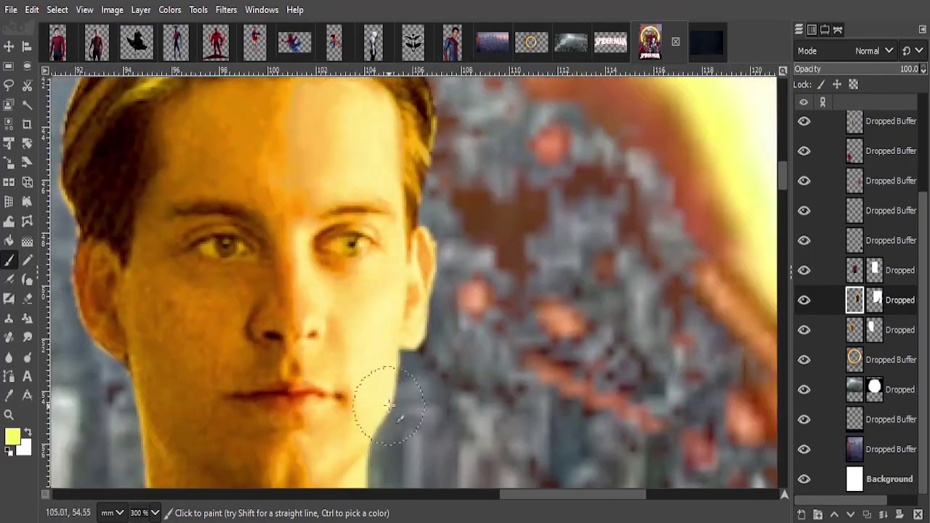
# Dodge his face highlights and paint yellow glow along his cheek and neck.
pyautogui.click(798, 29)
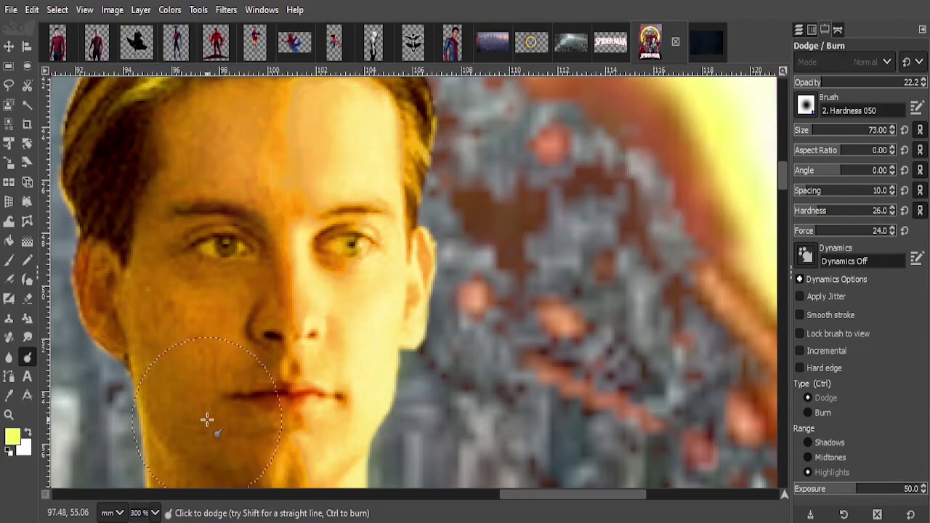
pyautogui.press('p')
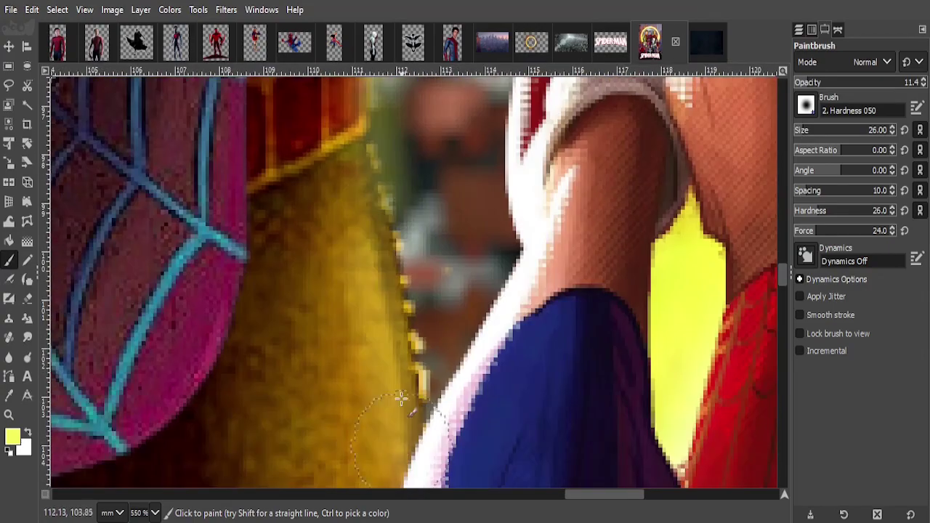
pyautogui.scroll(-2, 401, 398)
pyautogui.scroll(-1, 327, 390)
pyautogui.scroll(-2, 416, 354)
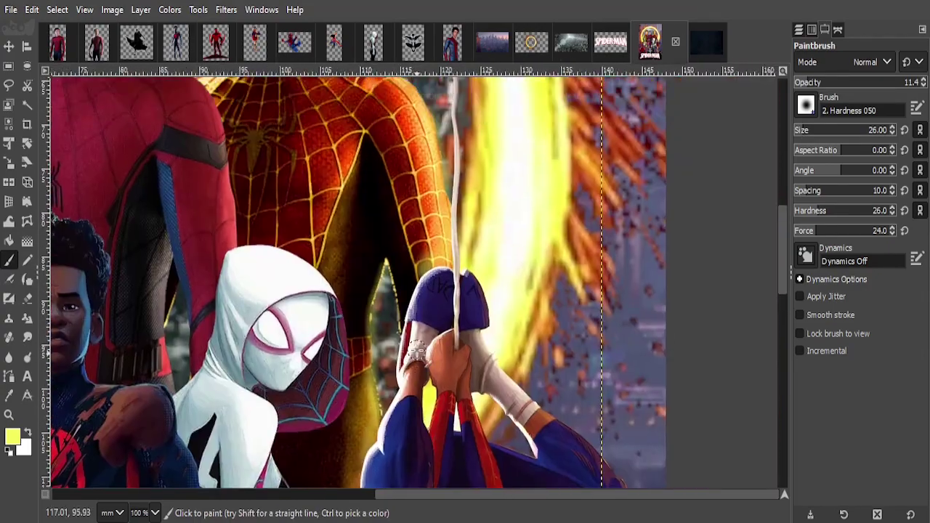
# Dodge the face again with a different tonal range, then show the layers list.
pyautogui.hotkey('shift', 'd')
pyautogui.scroll(3, 310, 255)
pyautogui.scroll(2, 339, 141)
pyautogui.click(808, 442)
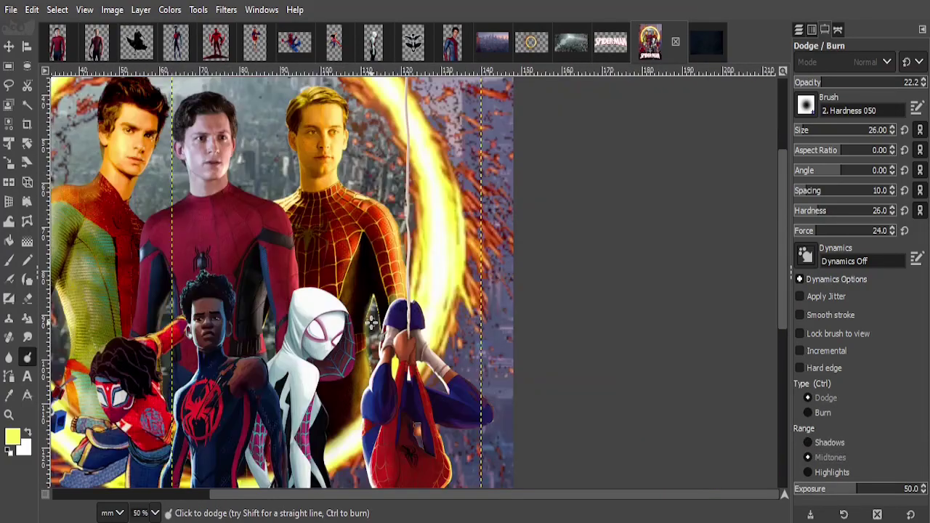
pyautogui.scroll(-3, 102, 207)
pyautogui.scroll(1, 96, 154)
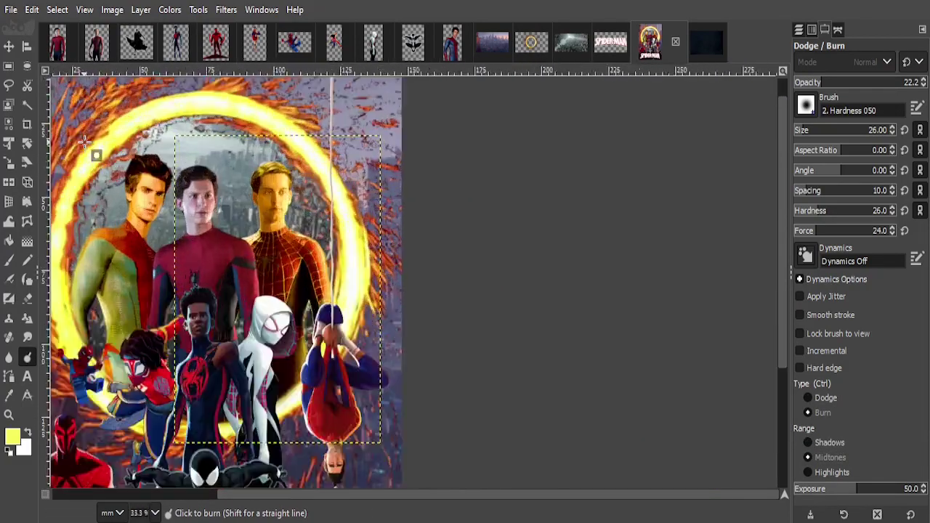
pyautogui.scroll(1, 209, 159)
pyautogui.click(798, 29)
# On the middle Spider-Man's layer, load the 22:55:20 last-used Color Balance preset.
pyautogui.click(893, 270)
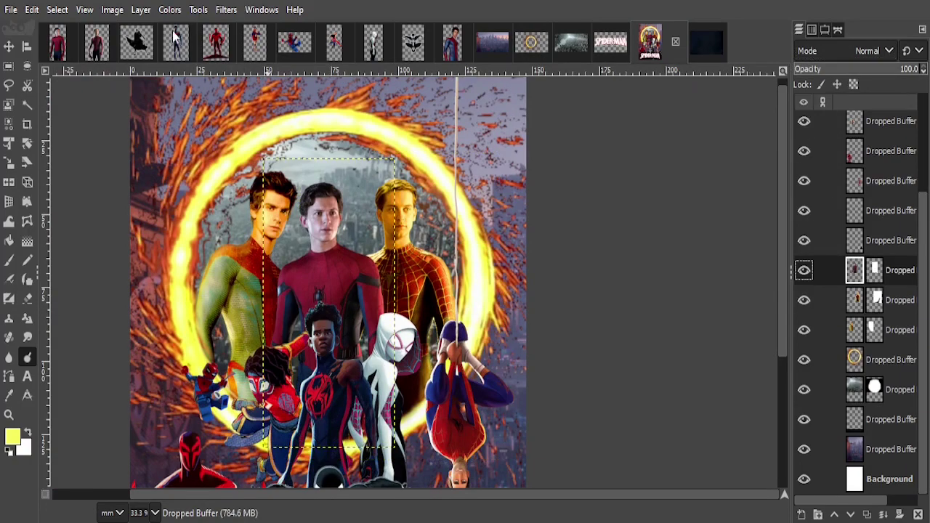
pyautogui.click(169, 9)
pyautogui.click(211, 30)
pyautogui.click(285, 147)
pyautogui.click(218, 164)
pyautogui.moveTo(250, 87)
pyautogui.mouseDown()
pyautogui.moveTo(691, 155)
pyautogui.moveTo(642, 85)
pyautogui.mouseUp()
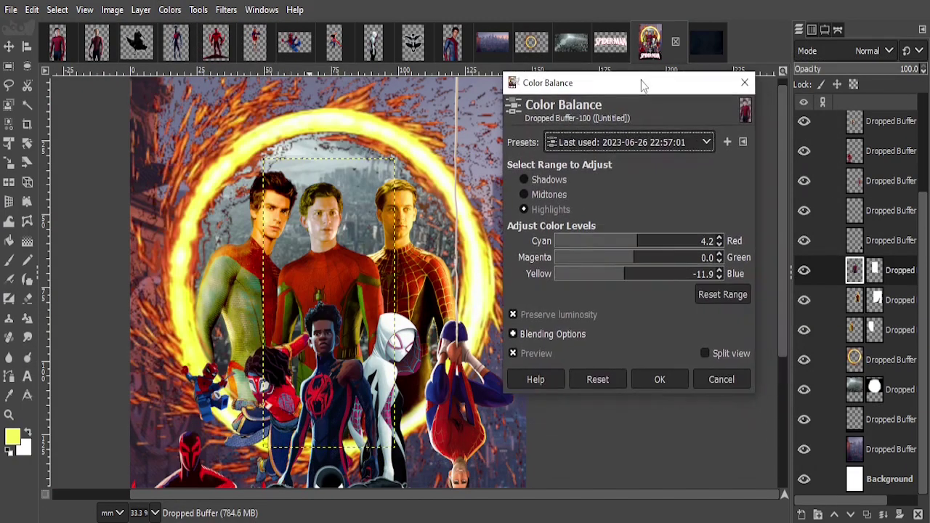
pyautogui.click(642, 142)
pyautogui.click(659, 182)
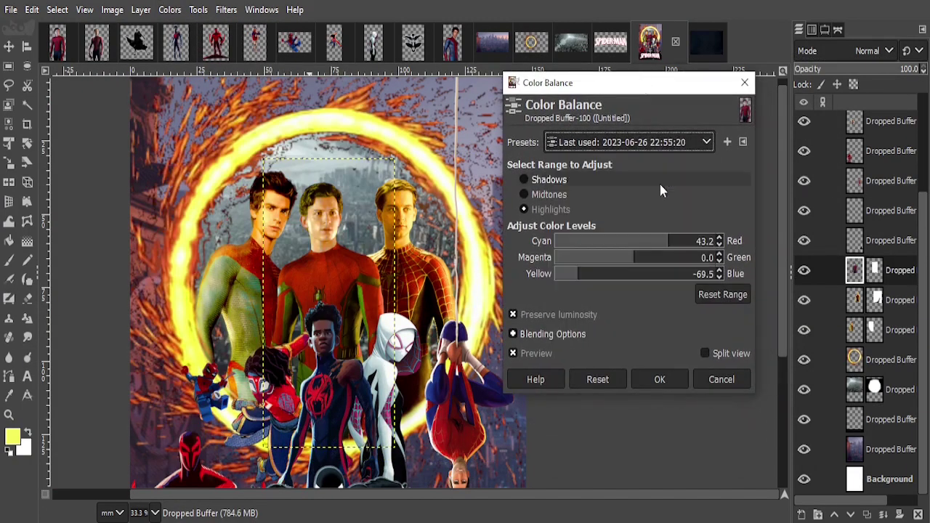
pyautogui.click(654, 142)
pyautogui.click(649, 183)
# Set highlights to red 43.2 and yellow -76.3, apply, then set Dodge/Burn to Highlights.
pyautogui.click(618, 274)
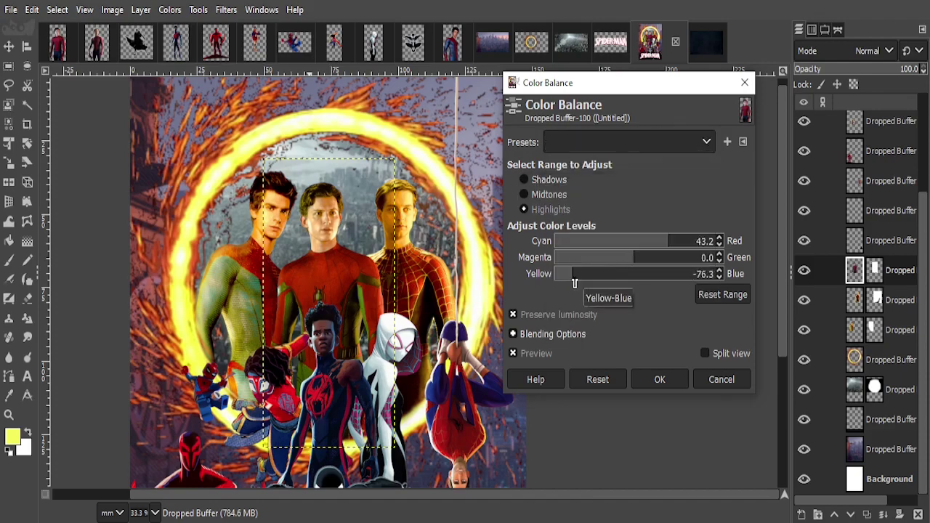
pyautogui.hotkey('alt', 's')
pyautogui.click(660, 381)
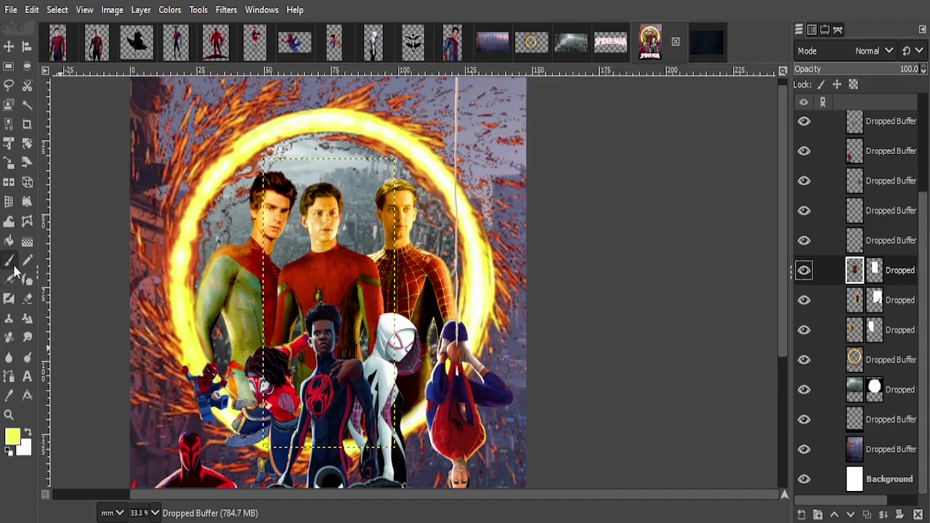
pyautogui.press('2')
pyautogui.click(812, 30)
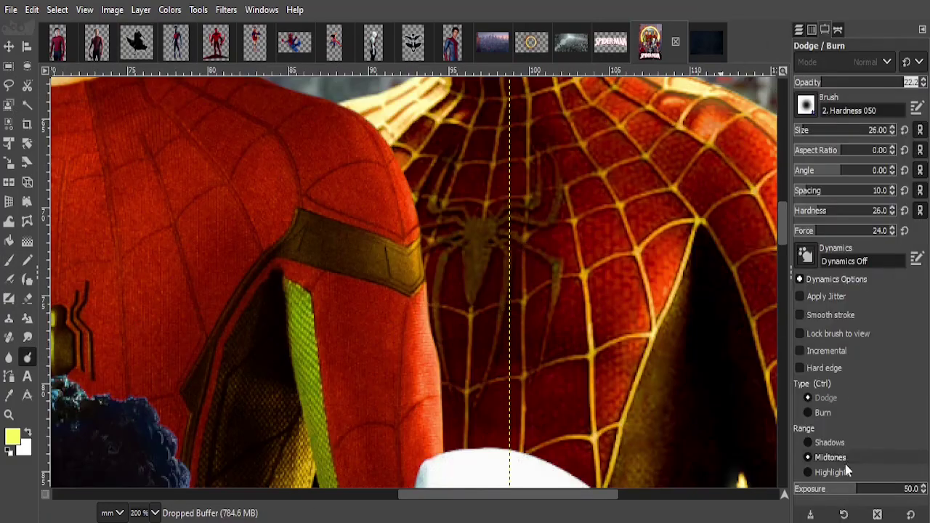
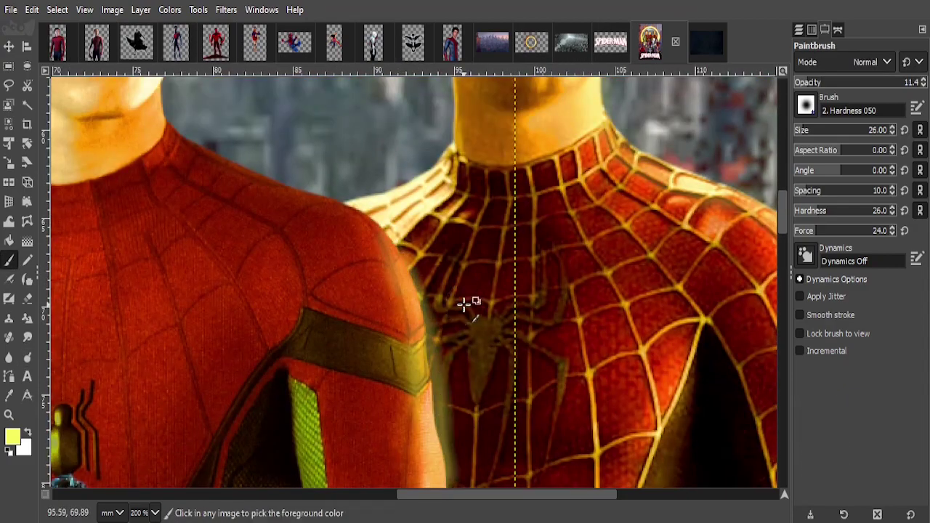
# Paint a soft yellow rim-light stroke along the suit's shoulder edge.
pyautogui.scroll(5, 464, 304)
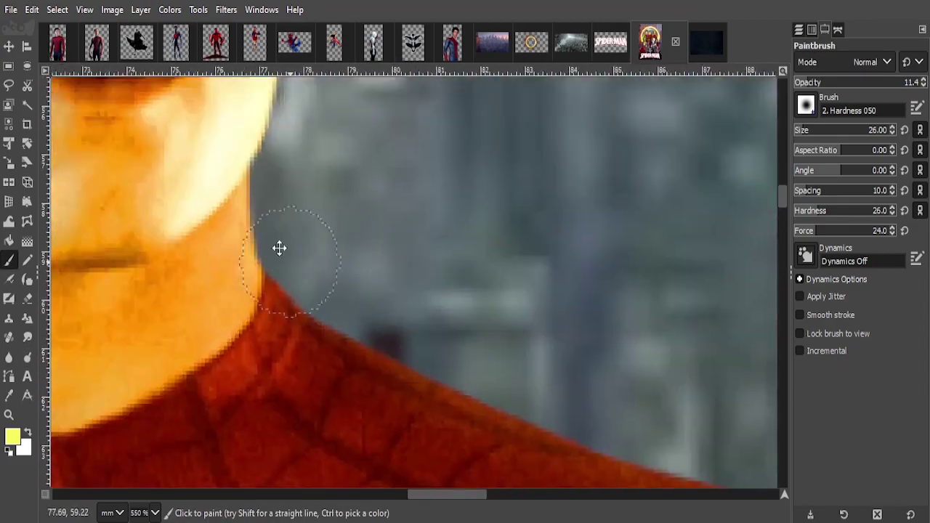
pyautogui.scroll(-5, 280, 248)
pyautogui.scroll(3, 347, 266)
pyautogui.scroll(2, 243, 332)
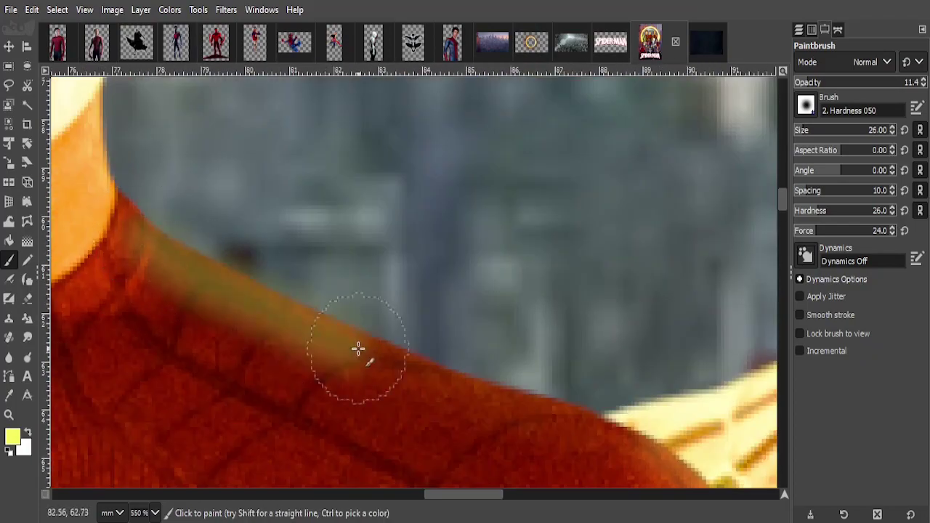
pyautogui.scroll(-1, 358, 350)
pyautogui.scroll(-3, 633, 426)
pyautogui.scroll(3, 473, 322)
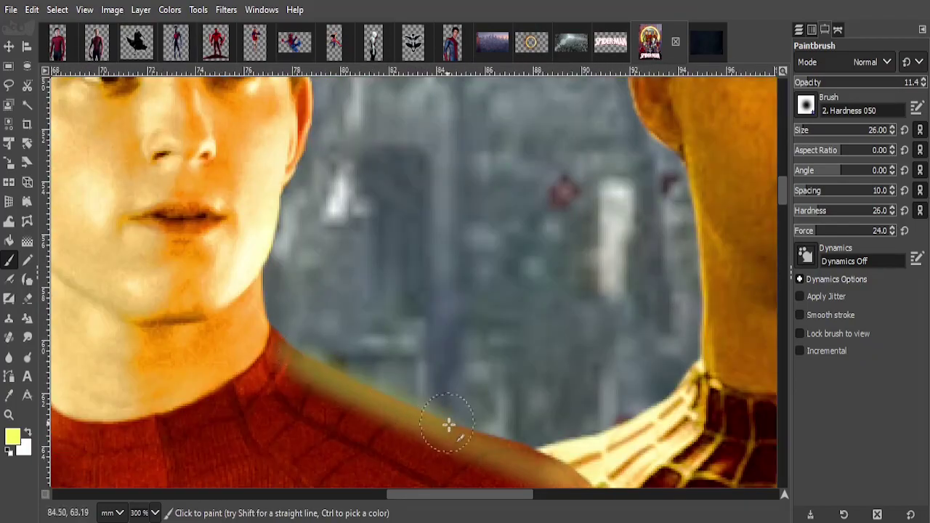
pyautogui.scroll(-3, 449, 425)
pyautogui.scroll(2, 561, 384)
pyautogui.scroll(1, 560, 384)
pyautogui.moveTo(534, 279); pyautogui.dragTo(609, 412)
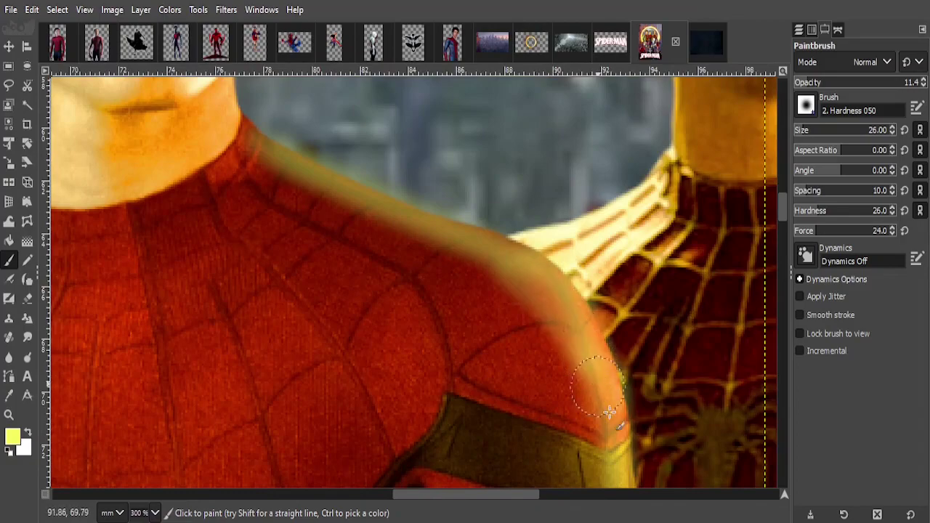
# Try the Airbrush, return to the Paintbrush, and lower its opacity to 7.6.
pyautogui.scroll(-3, 609, 412)
pyautogui.scroll(-2, 609, 412)
pyautogui.scroll(3, 554, 249)
pyautogui.scroll(1, 555, 249)
pyautogui.click(8, 280)
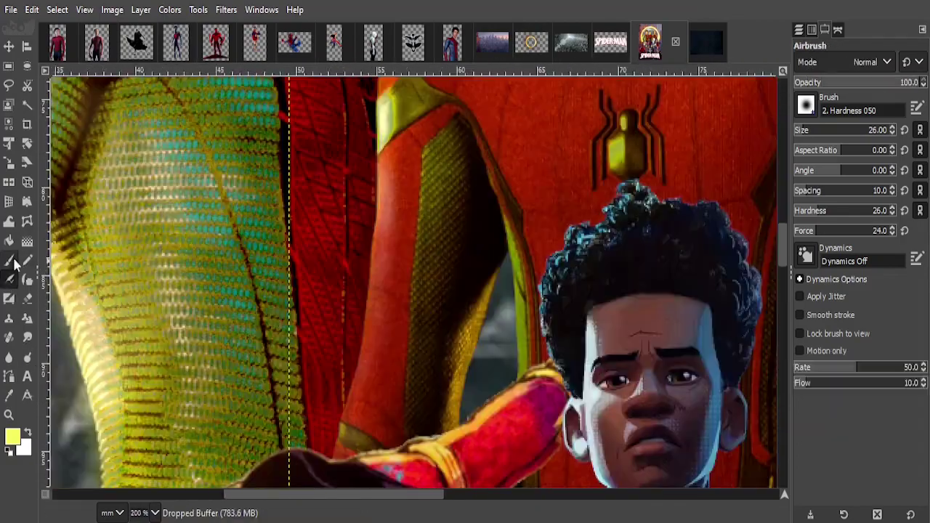
pyautogui.click(10, 262)
pyautogui.scroll(1, 332, 446)
pyautogui.scroll(1, 396, 242)
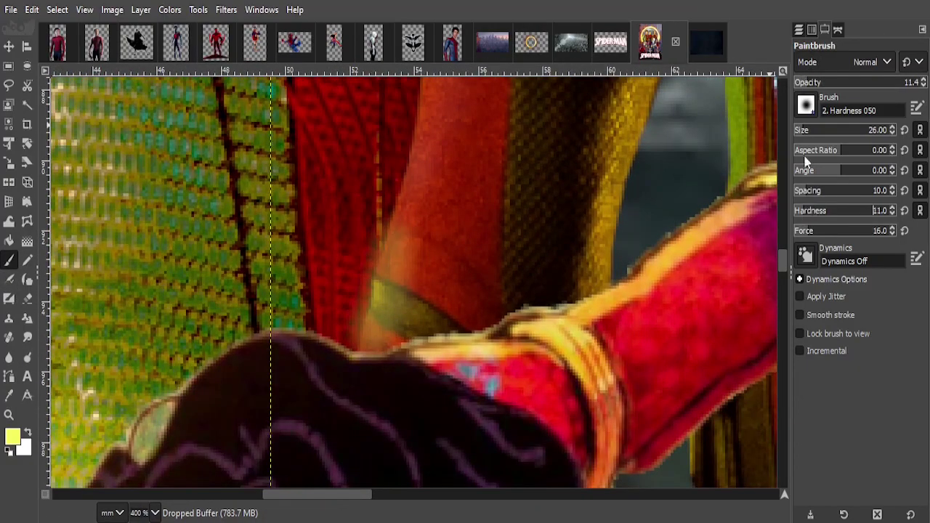
pyautogui.click(804, 82)
pyautogui.scroll(5, 415, 343)
pyautogui.hscroll(2, 401, 400)
# Paint a faint yellow highlight up the edge of the suit's strap.
pyautogui.moveTo(400, 436); pyautogui.dragTo(401, 292)
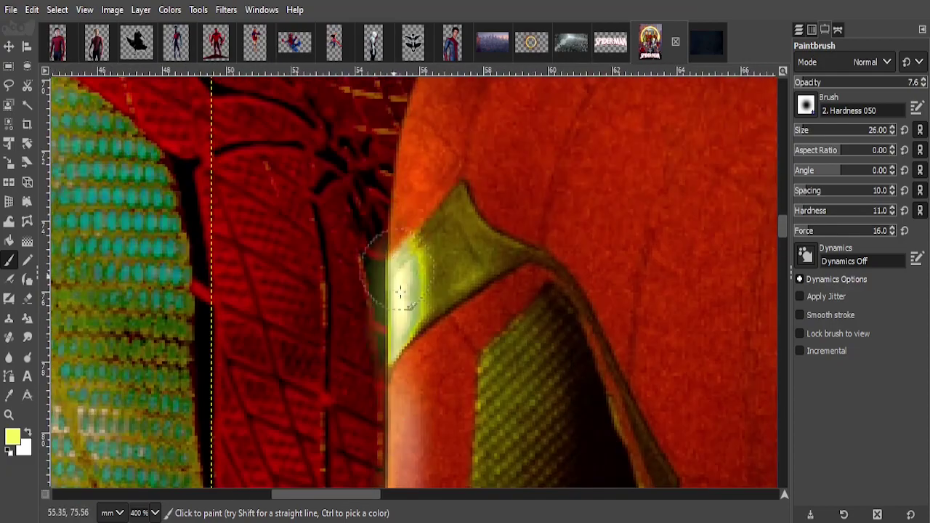
pyautogui.scroll(3, 428, 173)
pyautogui.scroll(3, 357, 315)
pyautogui.hscroll(3, 412, 282)
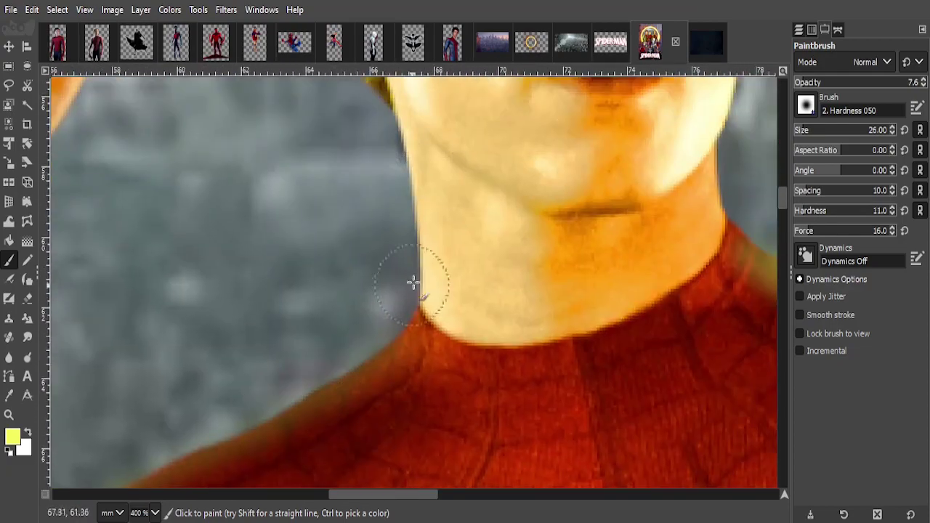
pyautogui.scroll(-3, 413, 283)
pyautogui.scroll(-4, 488, 315)
pyautogui.scroll(-2, 582, 320)
# Select the animated characters' layer, Dropped Buffer #5, in the Layers list.
pyautogui.scroll(-2, 582, 319)
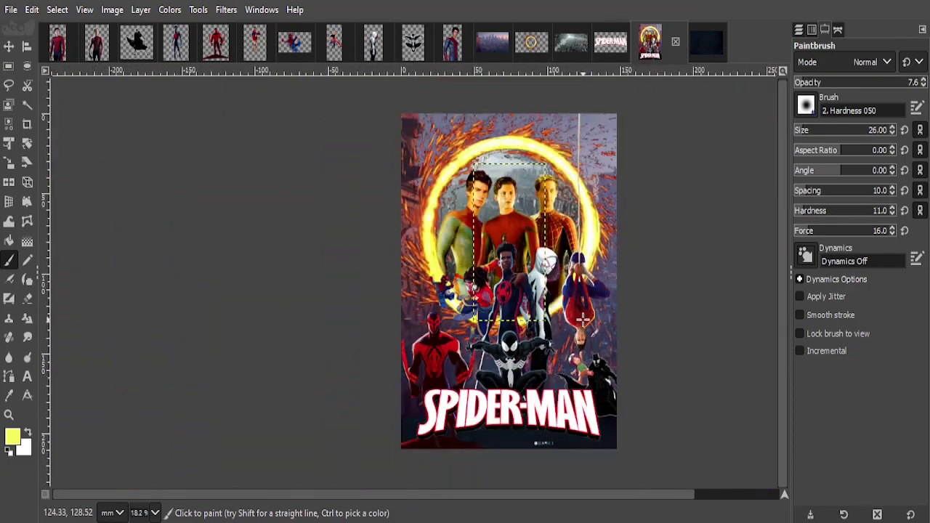
pyautogui.click(801, 31)
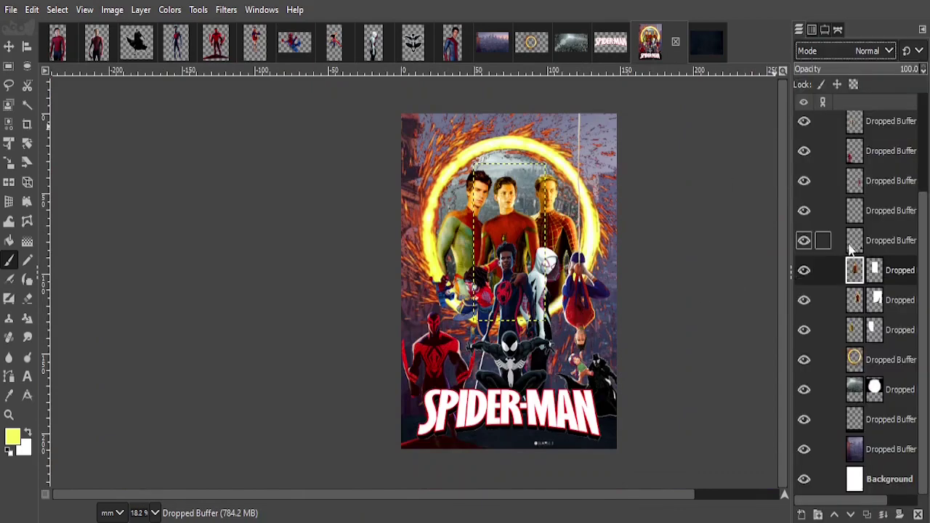
pyautogui.scroll(3, 872, 250)
pyautogui.click(872, 188)
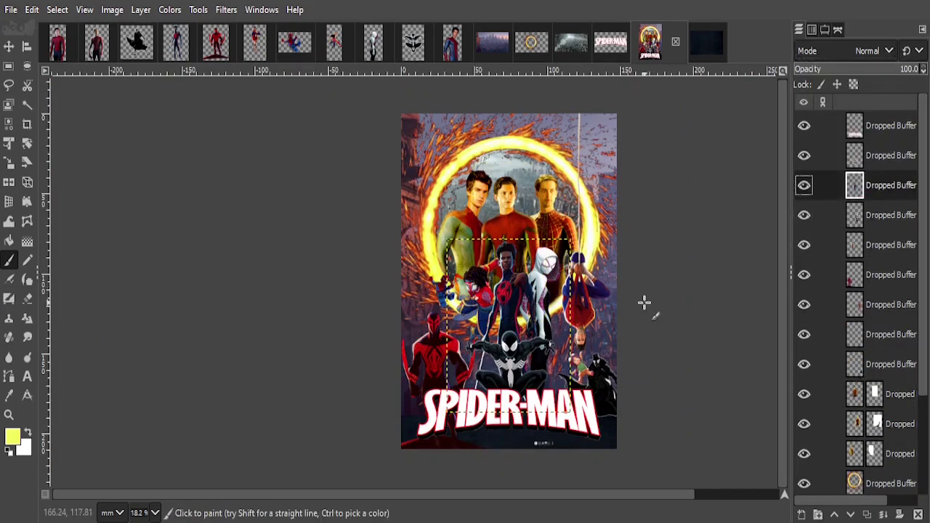
# Apply a warming Color Balance to the characters' layer.
pyautogui.scroll(2, 582, 312)
pyautogui.click(169, 9)
pyautogui.click(196, 26)
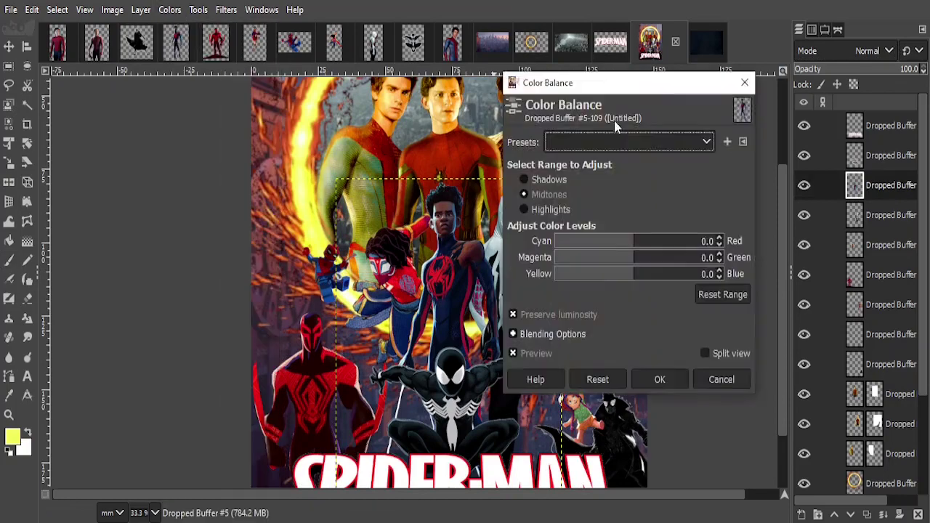
pyautogui.moveTo(654, 81); pyautogui.dragTo(204, 104)
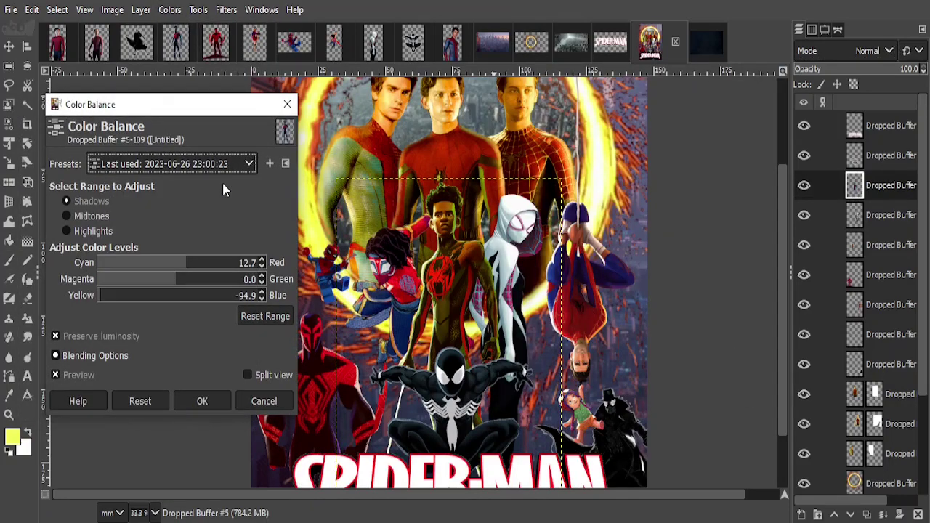
pyautogui.click(202, 401)
# Apply Color Temperature using the last-used settings.
pyautogui.click(169, 10)
pyautogui.click(197, 44)
pyautogui.click(216, 163)
pyautogui.click(204, 200)
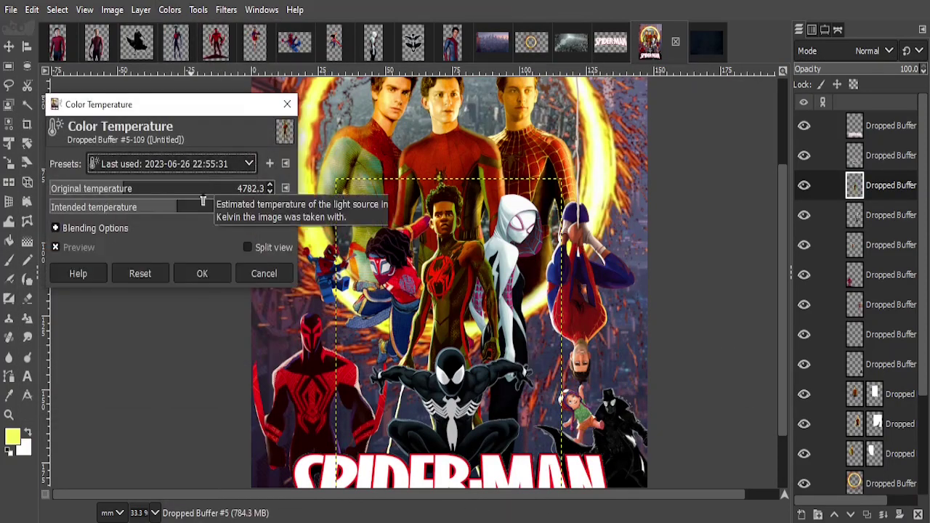
pyautogui.click(202, 273)
# Skip Shadows-Highlights and apply Levels with the last settings 14 / 1.18 / 255.
pyautogui.click(170, 9)
pyautogui.click(196, 141)
pyautogui.click(174, 160)
pyautogui.click(196, 248)
pyautogui.press('Return')
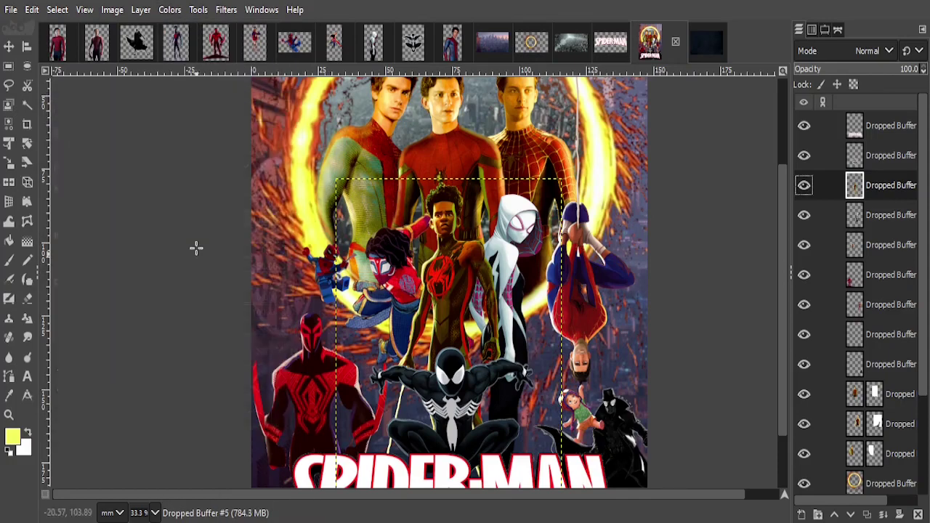
pyautogui.click(235, 92)
pyautogui.click(236, 107)
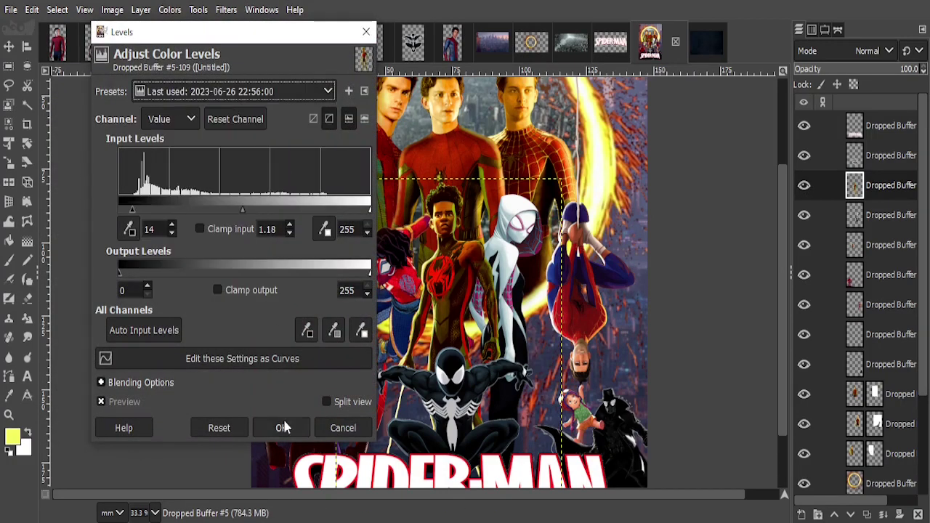
pyautogui.click(283, 428)
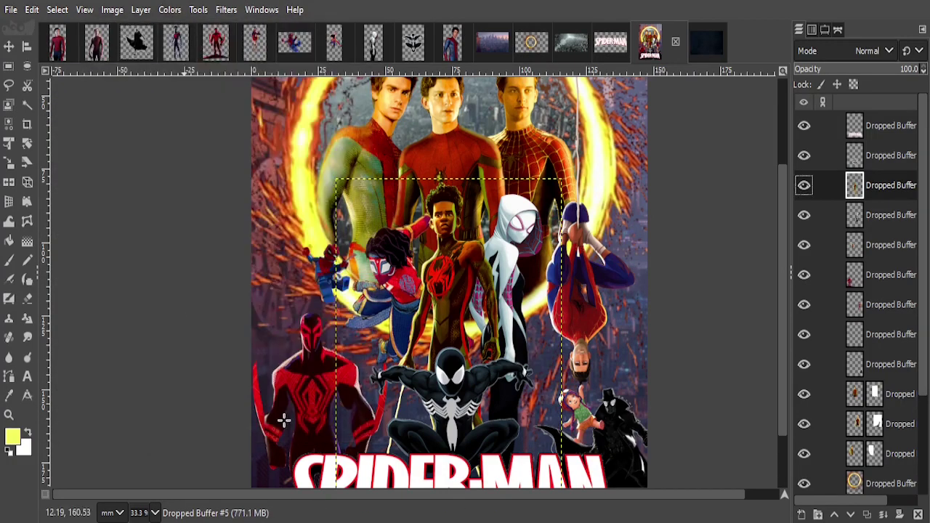
# On Dropped Buffer #7, apply last-used Color Balance with shadow Yellow eased to −24.6.
pyautogui.click(888, 225)
pyautogui.click(169, 10)
pyautogui.click(189, 31)
pyautogui.click(172, 163)
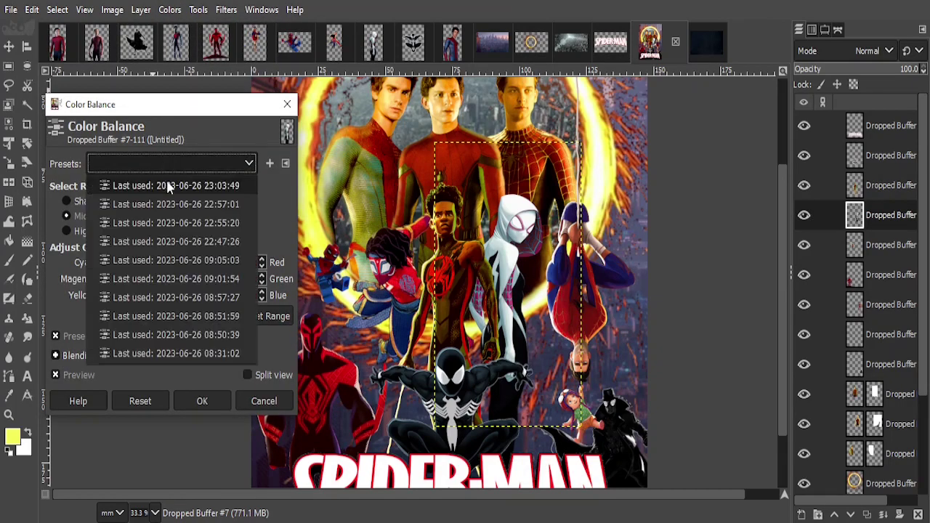
pyautogui.click(166, 180)
pyautogui.click(142, 298)
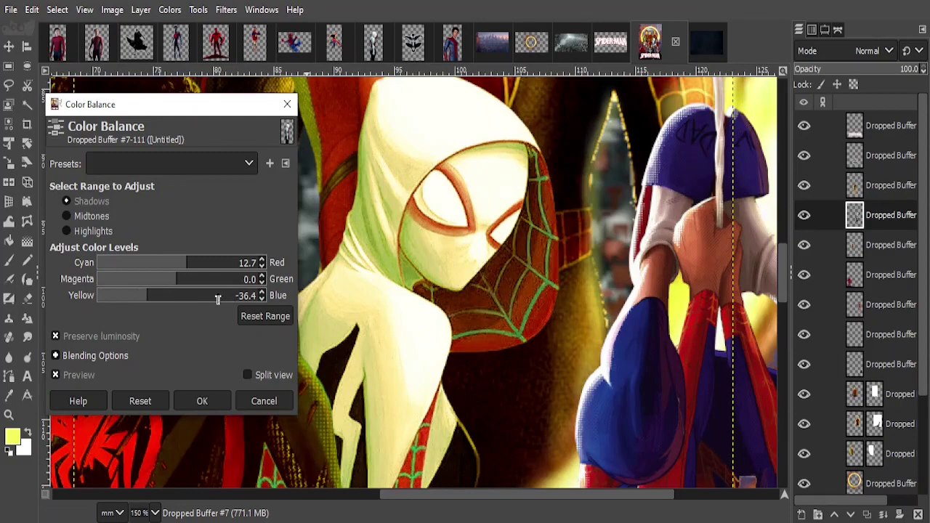
pyautogui.moveTo(149, 304); pyautogui.dragTo(156, 299)
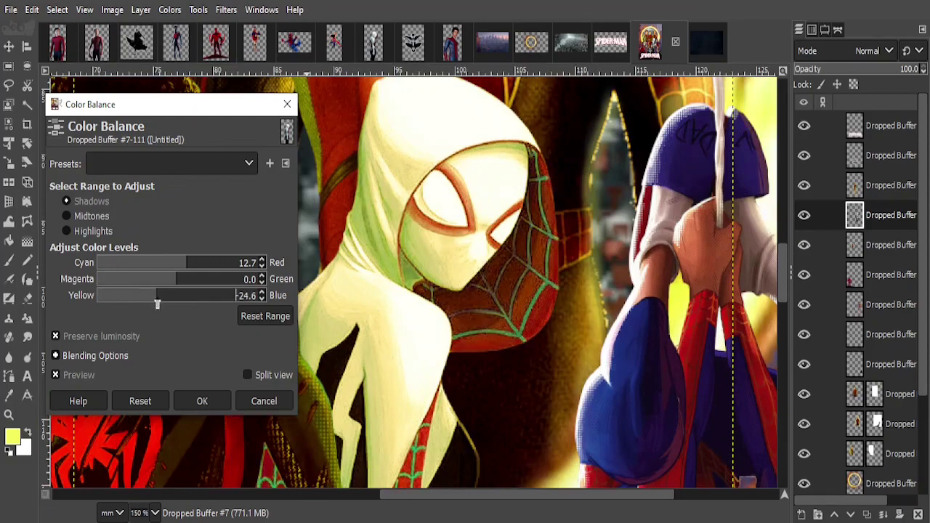
pyautogui.click(66, 216)
pyautogui.click(66, 231)
pyautogui.click(202, 401)
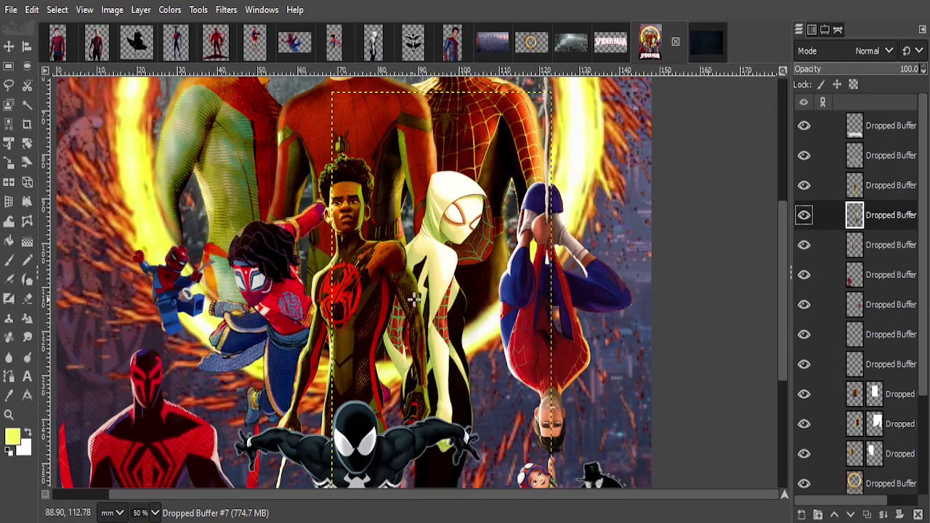
# Zoom to 200% and paint a yellow glow down the hooded figure's edge.
pyautogui.press('2')
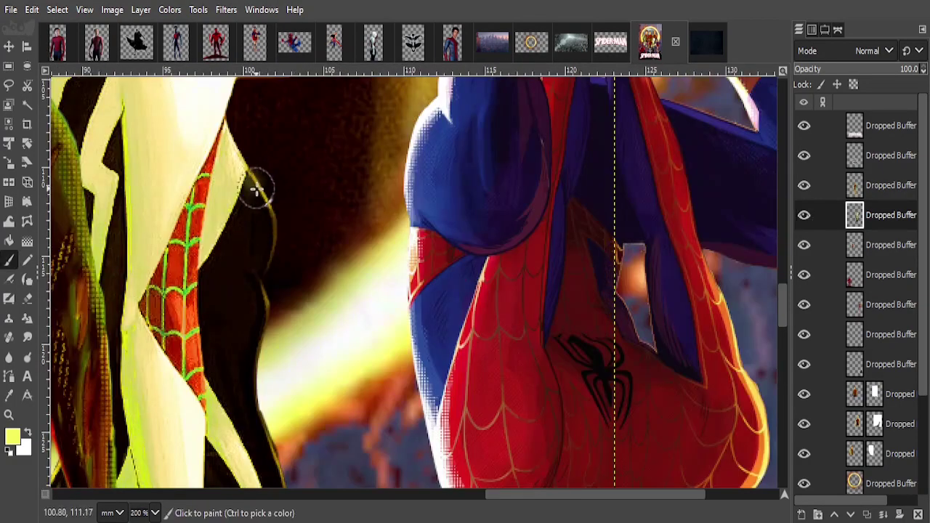
pyautogui.moveTo(256, 191)
pyautogui.mouseDown()
pyautogui.moveTo(266, 297)
pyautogui.moveTo(245, 349)
pyautogui.mouseUp()
pyautogui.scroll(-3, 243, 316)
pyautogui.scroll(-2, 251, 319)
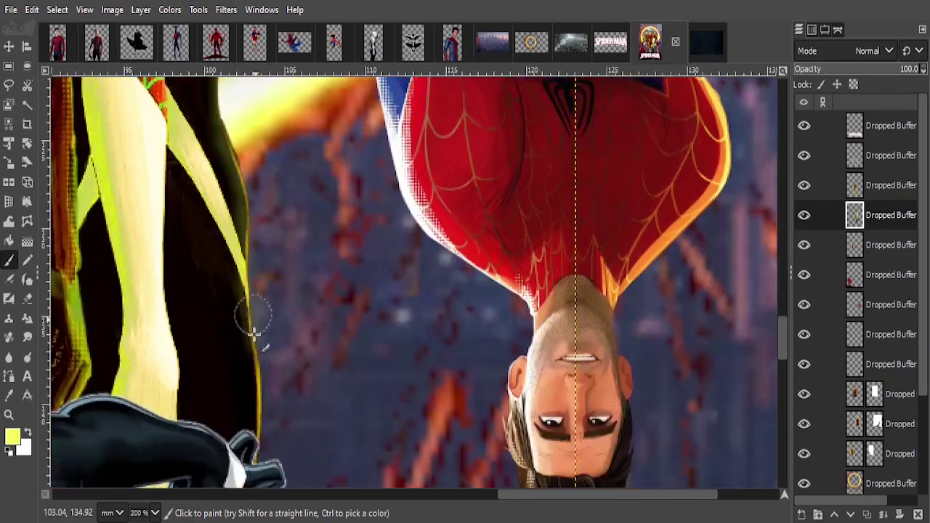
pyautogui.scroll(5, 254, 334)
# Zoom in closer and paint a yellow glow along the white figure's outline.
pyautogui.press('3')
pyautogui.scroll(3, 276, 364)
pyautogui.scroll(2, 255, 283)
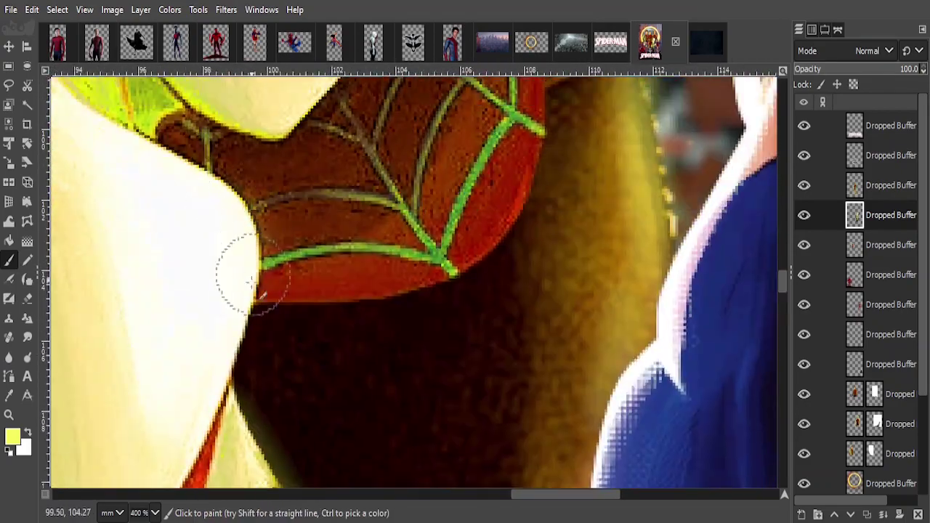
pyautogui.scroll(-2, 456, 374)
pyautogui.scroll(-2, 342, 102)
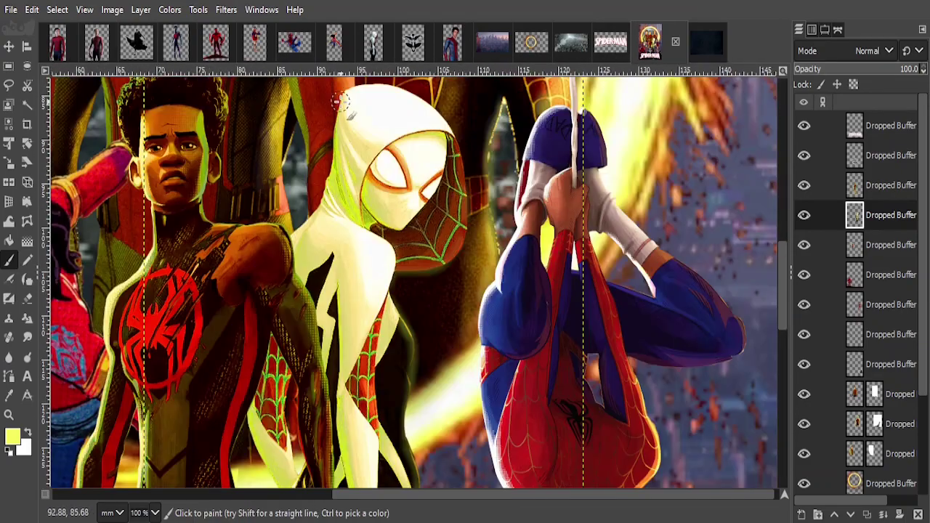
pyautogui.scroll(5, 299, 196)
pyautogui.moveTo(395, 182); pyautogui.dragTo(270, 321)
# Add one more yellow glow stroke along the figure's edge.
pyautogui.scroll(-4, 269, 321)
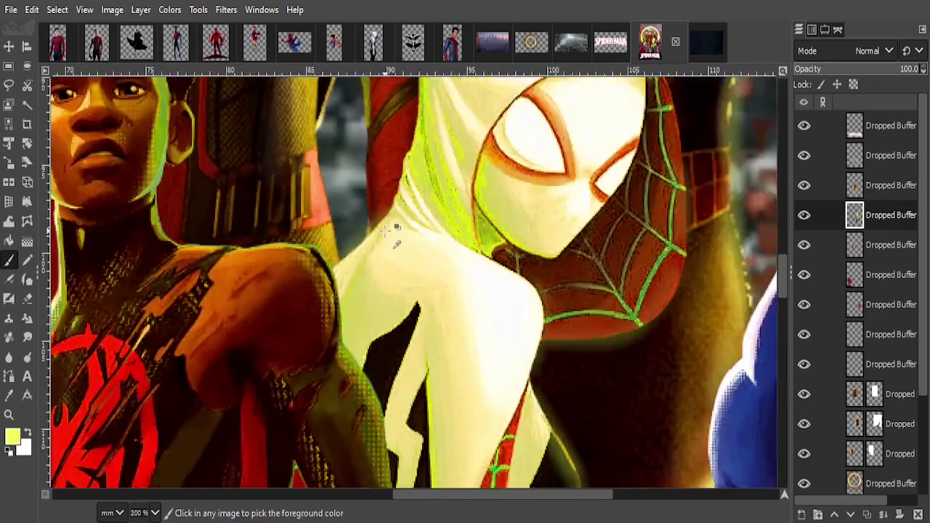
pyautogui.scroll(-1, 364, 418)
pyautogui.scroll(5, 363, 418)
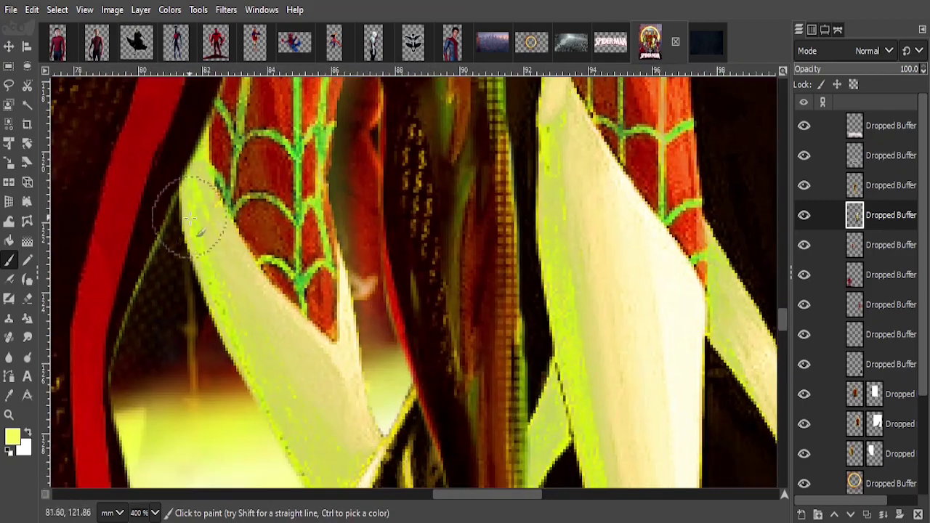
pyautogui.moveTo(201, 208); pyautogui.dragTo(232, 392)
pyautogui.scroll(-5, 305, 334)
pyautogui.scroll(-4, 306, 334)
pyautogui.scroll(1, 207, 291)
# Select Dropped Buffer #6 and apply Color Balance with the last-used settings.
pyautogui.press('pagedown')
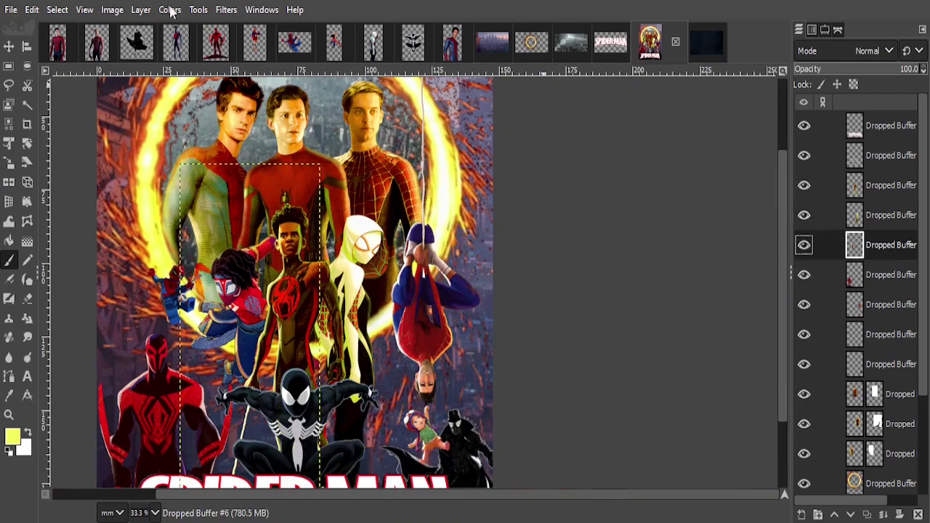
pyautogui.click(169, 9)
pyautogui.click(185, 28)
pyautogui.moveTo(199, 102); pyautogui.dragTo(556, 97)
pyautogui.click(540, 154)
pyautogui.click(538, 180)
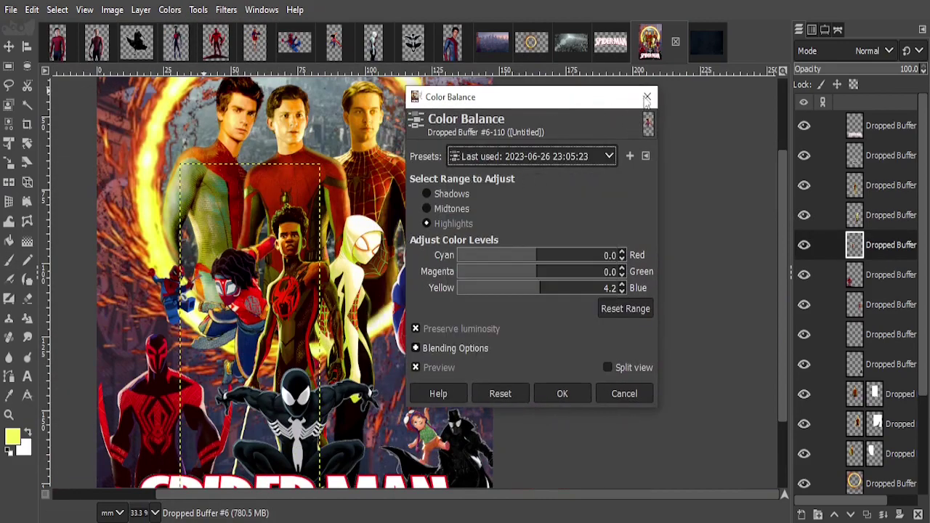
pyautogui.click(560, 390)
# Apply Color Temperature to the layer using the last-used settings.
pyautogui.click(169, 10)
pyautogui.click(208, 48)
pyautogui.click(535, 154)
pyautogui.click(544, 175)
pyautogui.click(558, 264)
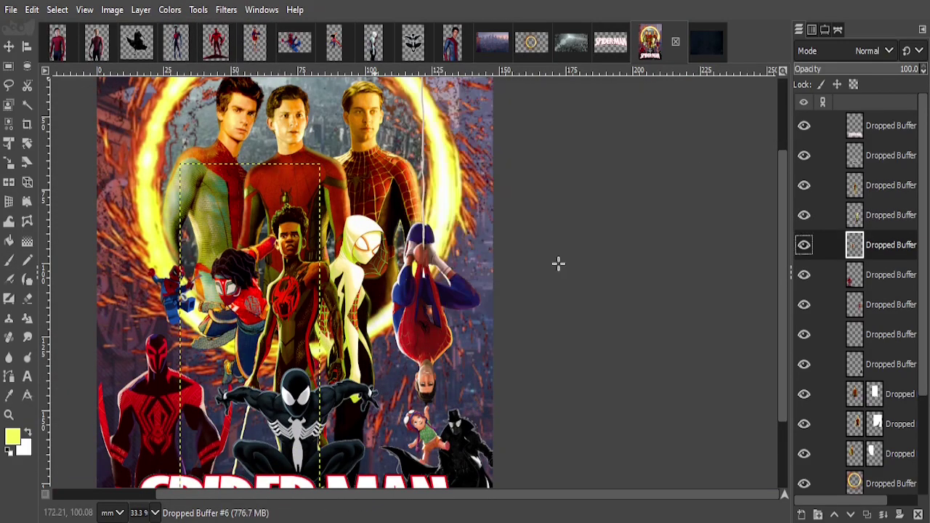
# Apply Shadows-Highlights with the most recent preset.
pyautogui.click(169, 9)
pyautogui.click(207, 141)
pyautogui.click(538, 153)
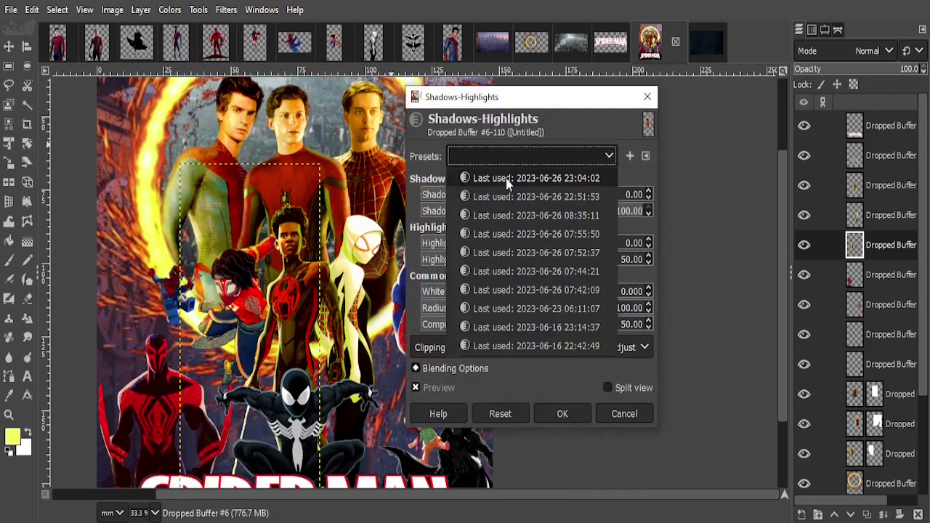
pyautogui.click(504, 179)
pyautogui.click(557, 414)
# Apply Levels with the most recent preset.
pyautogui.click(169, 10)
pyautogui.click(179, 180)
pyautogui.moveTo(204, 29); pyautogui.dragTo(544, 34)
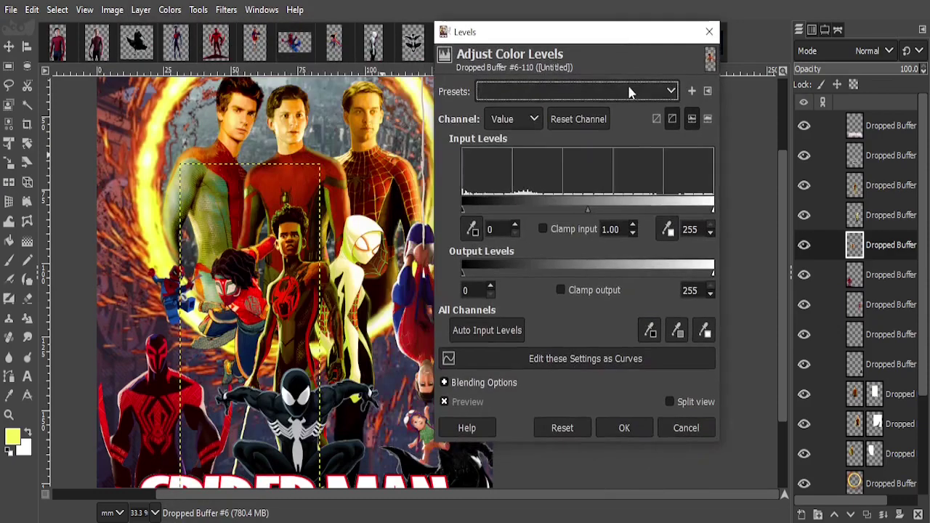
pyautogui.click(629, 91)
pyautogui.click(573, 114)
pyautogui.click(622, 426)
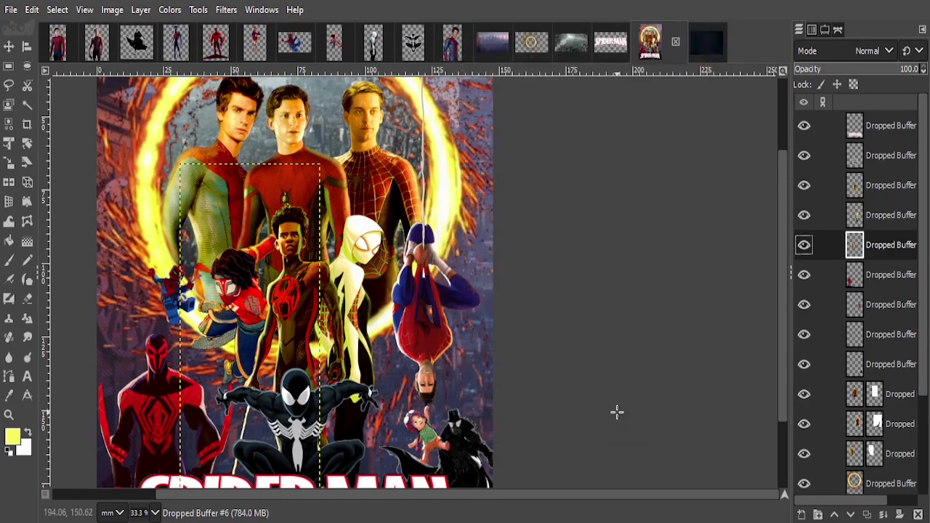
# On the next character layer, apply Color Balance with highlights fully yellow (−100) and shadows shifted toward yellow.
pyautogui.click(854, 275)
pyautogui.click(170, 10)
pyautogui.click(197, 25)
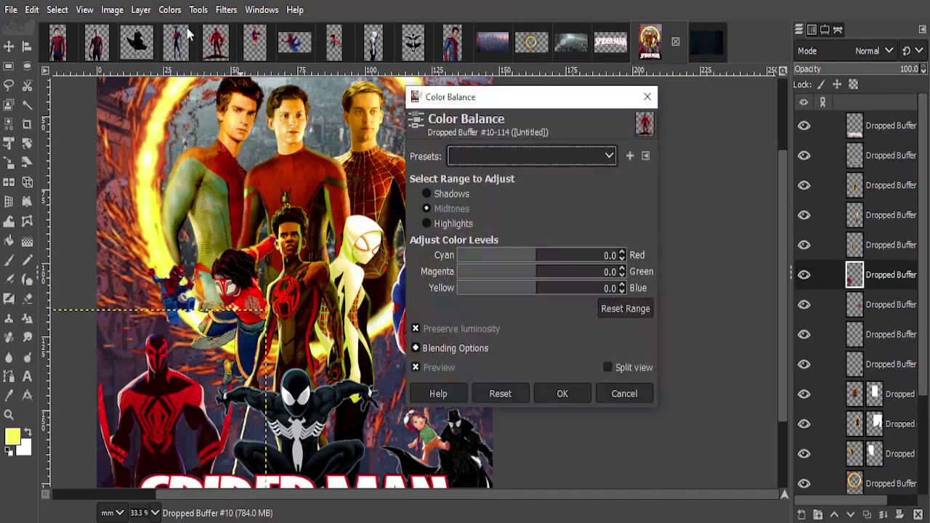
pyautogui.click(531, 156)
pyautogui.click(545, 177)
pyautogui.moveTo(520, 290); pyautogui.dragTo(412, 300)
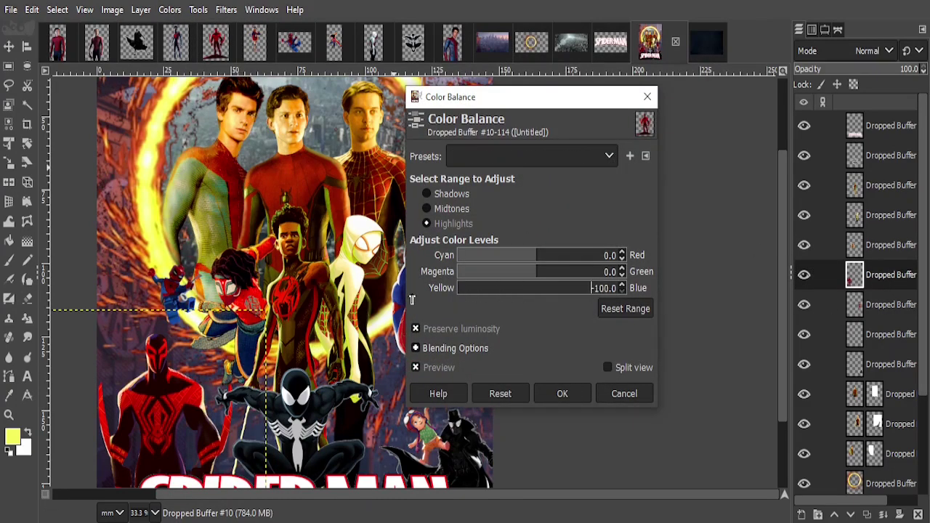
pyautogui.click(451, 208)
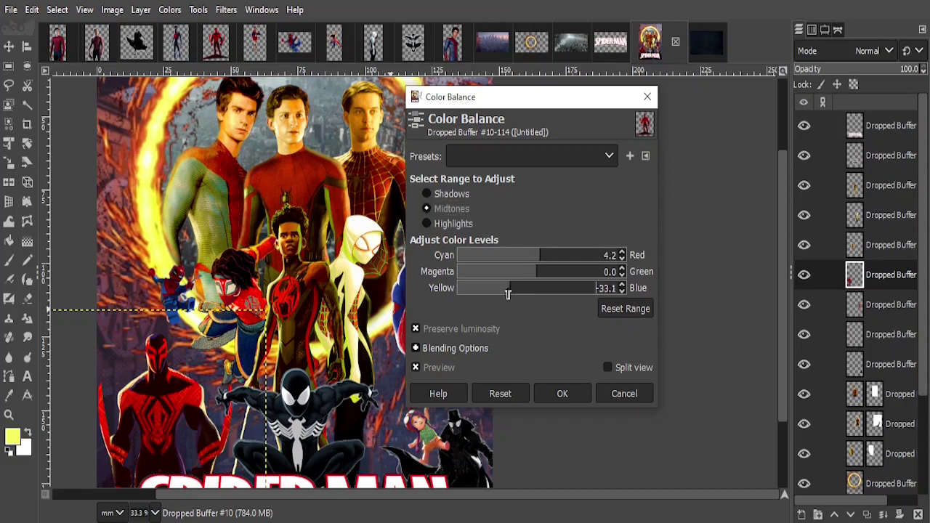
pyautogui.click(464, 196)
pyautogui.moveTo(501, 291); pyautogui.dragTo(479, 300)
pyautogui.click(564, 393)
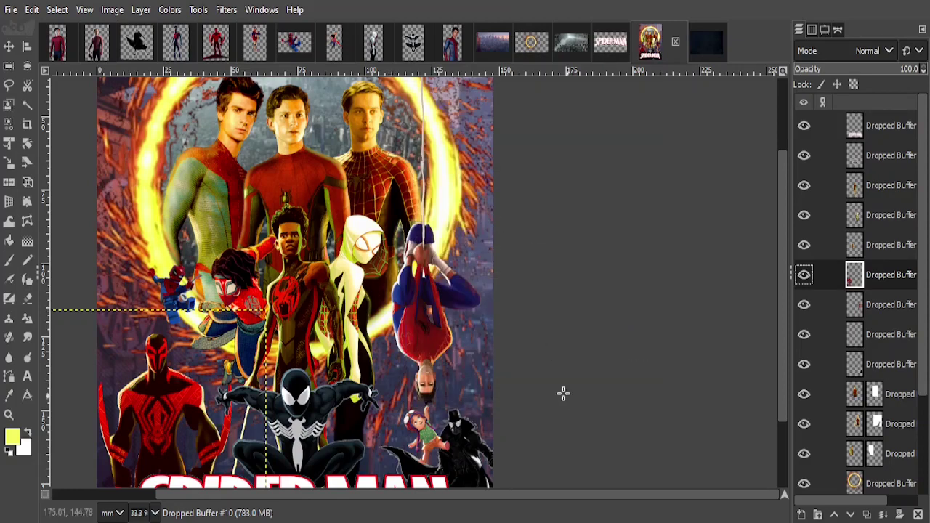
pyautogui.click(879, 306)
# Warm the upside-down Spider-Man with the last colour balance preset, easing shadows yellow to about -39.
pyautogui.click(170, 9)
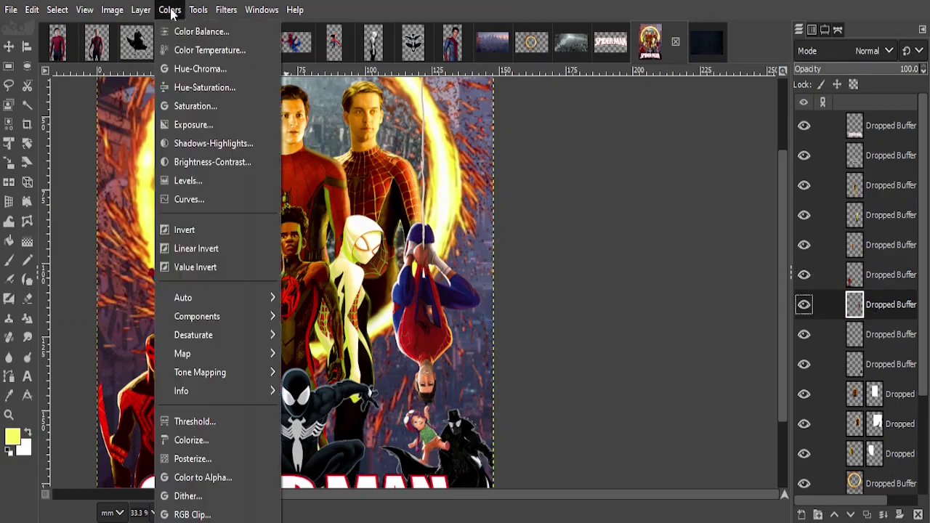
pyautogui.click(211, 30)
pyautogui.moveTo(490, 94); pyautogui.dragTo(122, 73)
pyautogui.click(218, 135)
pyautogui.click(221, 162)
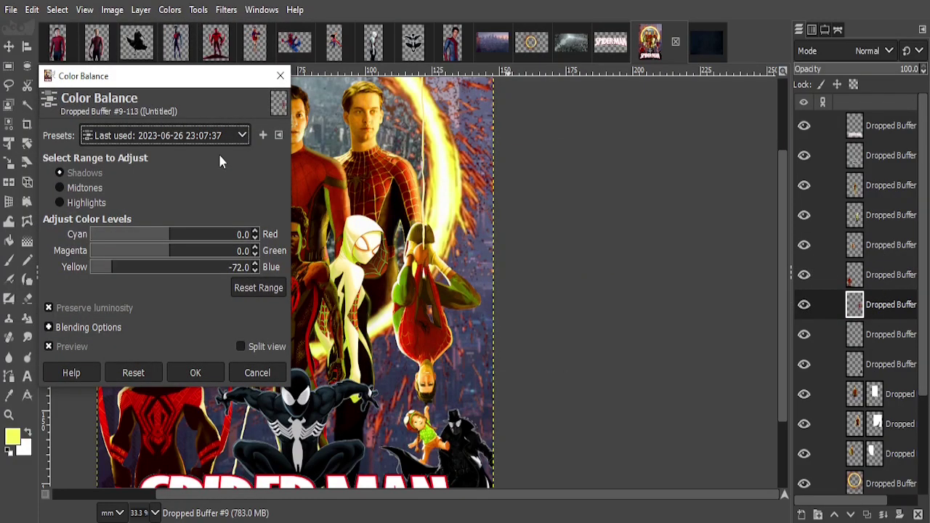
pyautogui.click(218, 140)
pyautogui.click(208, 172)
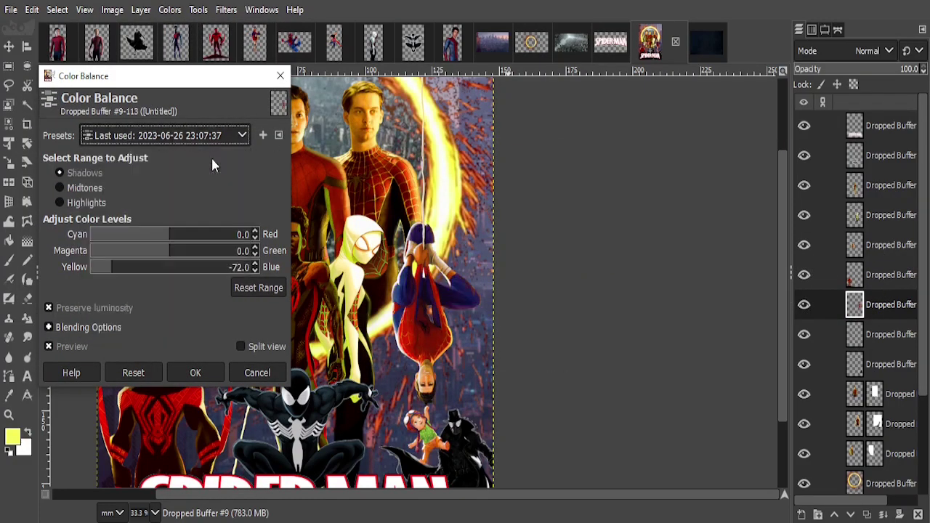
pyautogui.keyDown('ctrl'); pyautogui.scroll(2, 378, 196); pyautogui.keyUp('ctrl')
pyautogui.moveTo(159, 267); pyautogui.dragTo(139, 284)
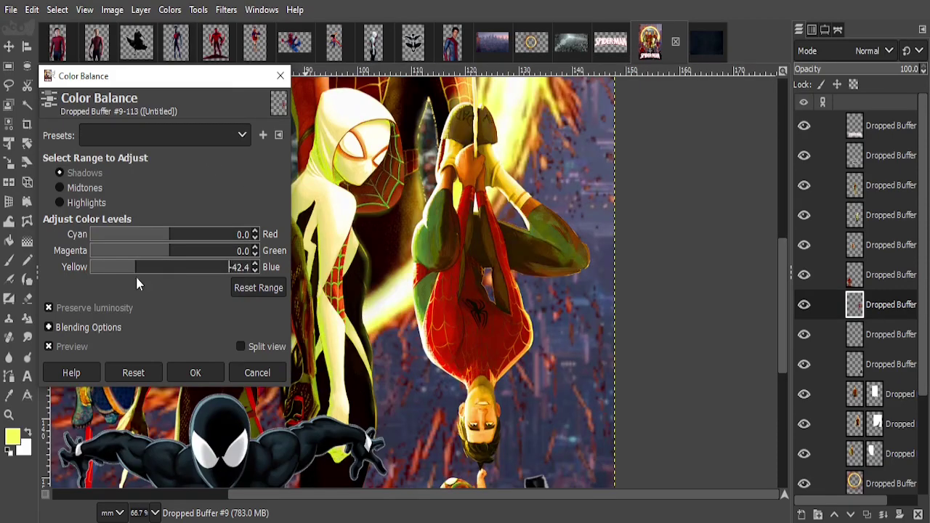
pyautogui.click(59, 187)
pyautogui.moveTo(104, 269); pyautogui.dragTo(76, 270)
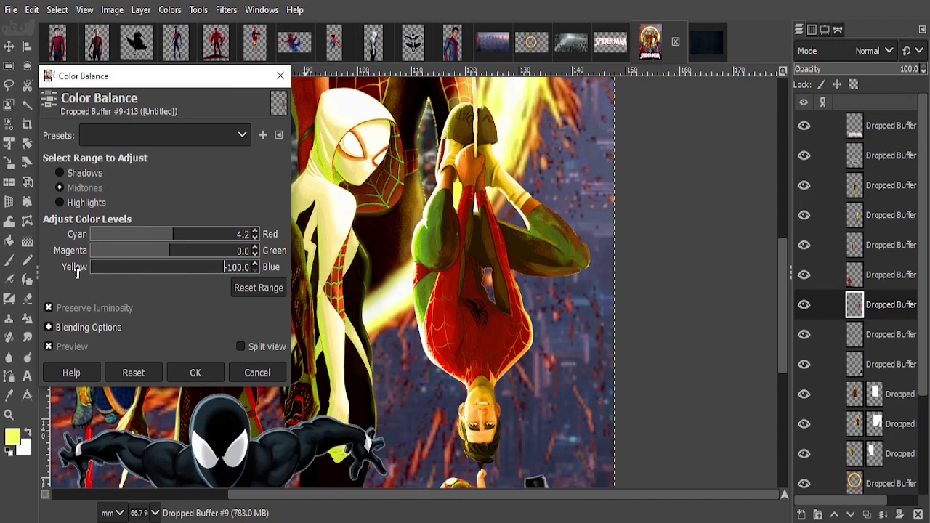
pyautogui.click(83, 203)
pyautogui.click(195, 372)
pyautogui.hotkey('shift', 'ctrl', 'j')
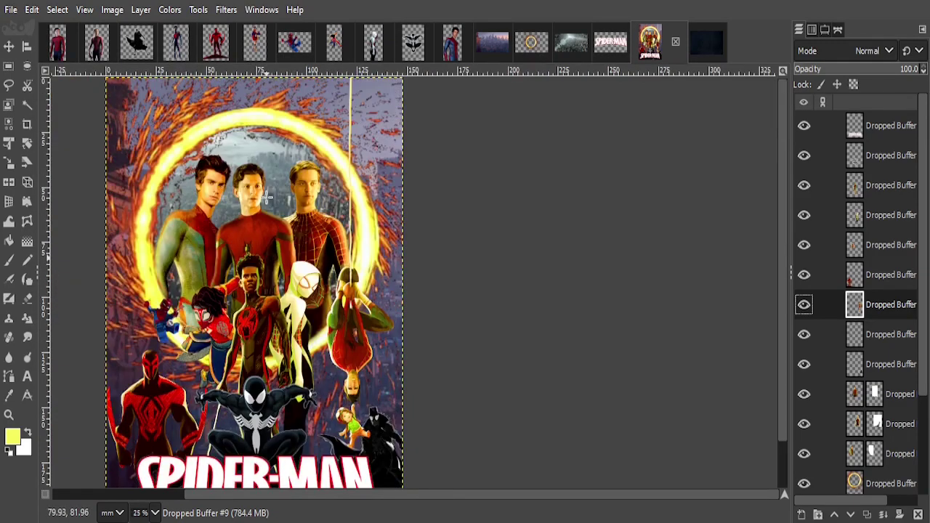
# Apply the last colour balance preset to the crouching black-suited figure, easing yellow to -39.
pyautogui.click(899, 157)
pyautogui.click(170, 9)
pyautogui.click(182, 31)
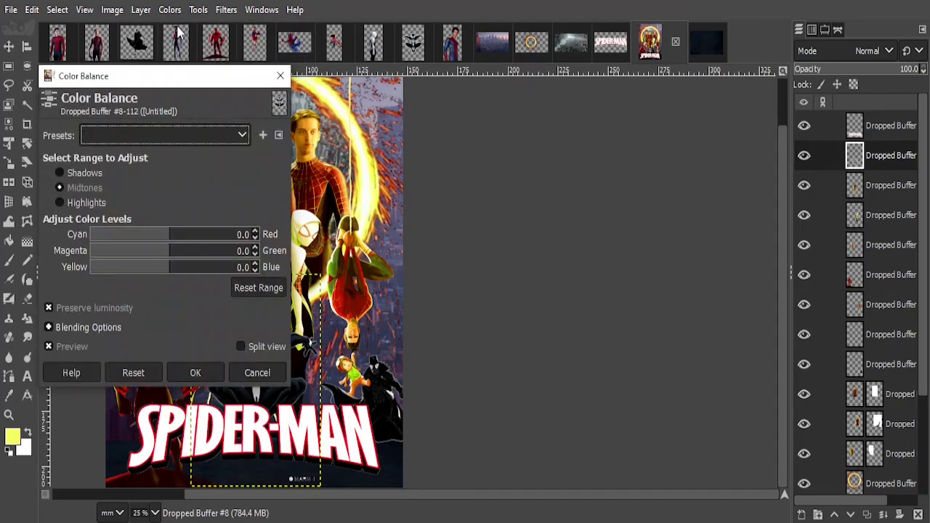
pyautogui.click(164, 135)
pyautogui.click(153, 157)
pyautogui.moveTo(180, 82); pyautogui.dragTo(574, 64)
pyautogui.moveTo(500, 251); pyautogui.dragTo(537, 251)
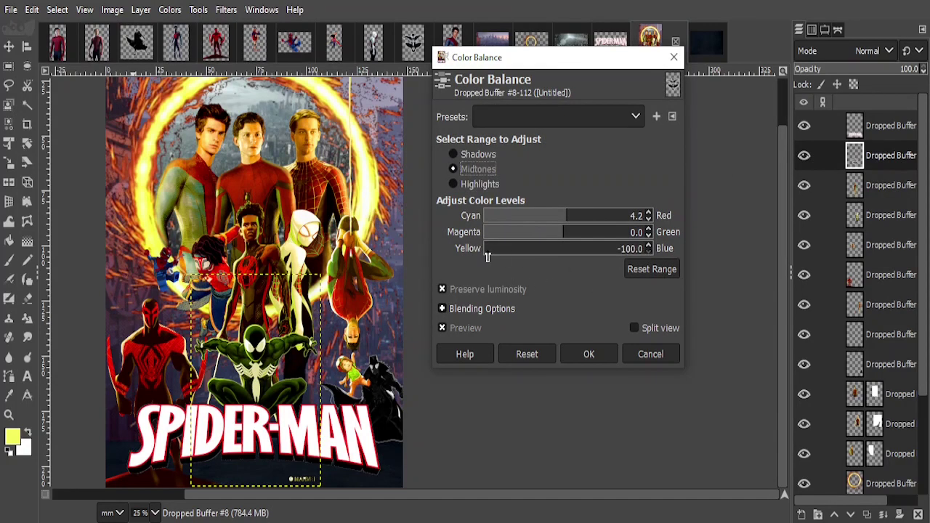
pyautogui.click(490, 155)
pyautogui.click(545, 256)
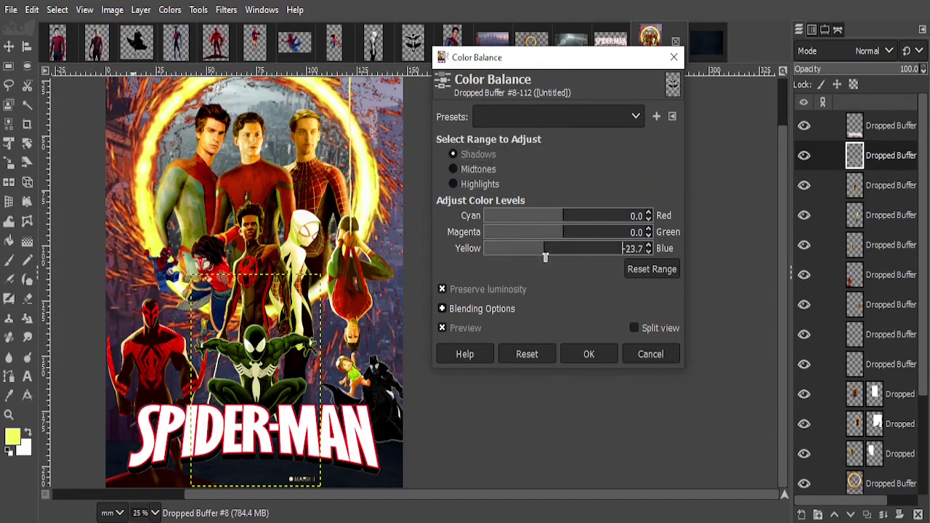
pyautogui.click(588, 354)
# Warm the same figure with the last-used Color Temperature preset.
pyautogui.click(170, 9)
pyautogui.click(207, 45)
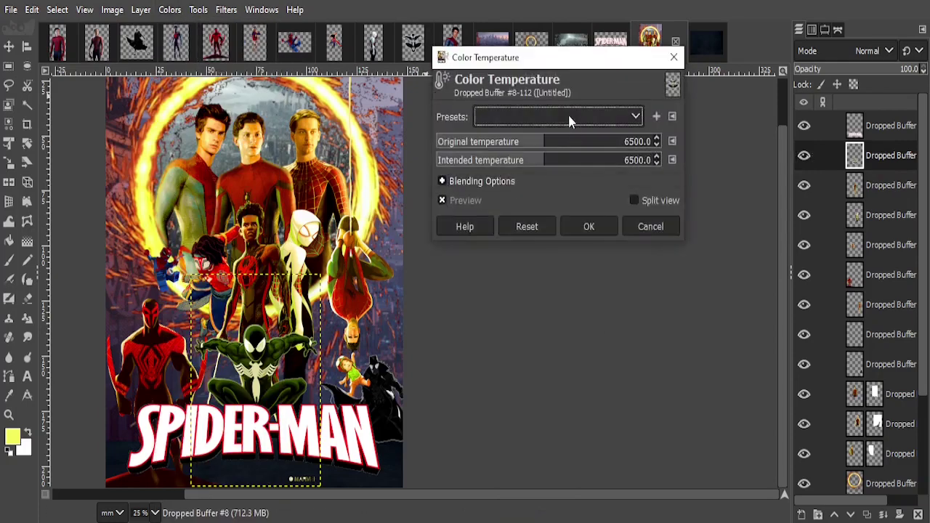
pyautogui.click(567, 117)
pyautogui.click(557, 151)
pyautogui.press('Return')
# Apply the last-used Color Temperature preset to the lower character layer.
pyautogui.click(876, 305)
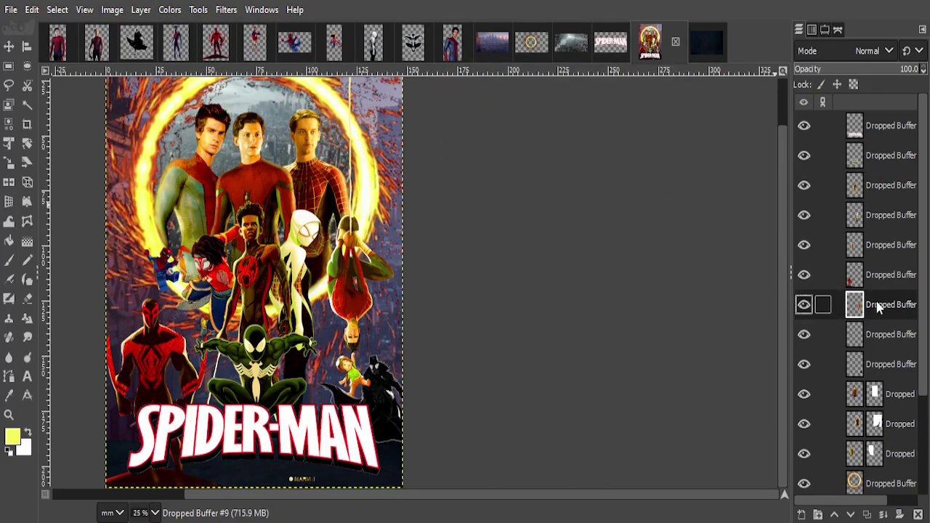
pyautogui.click(169, 10)
pyautogui.click(207, 46)
pyautogui.click(567, 117)
pyautogui.click(550, 144)
pyautogui.click(600, 220)
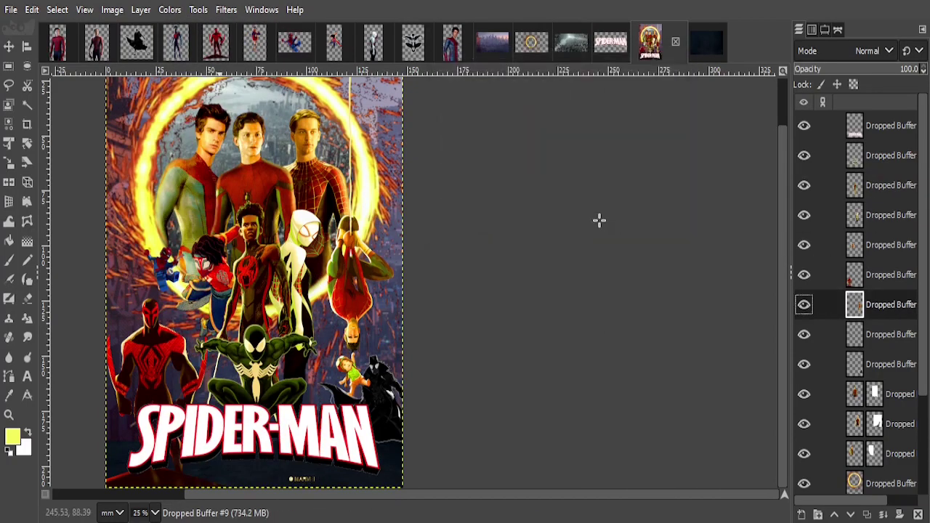
# Apply the last-used colour balance preset to the Lego Spider-Man's layer.
pyautogui.click(876, 334)
pyautogui.click(170, 9)
pyautogui.click(201, 31)
pyautogui.click(559, 116)
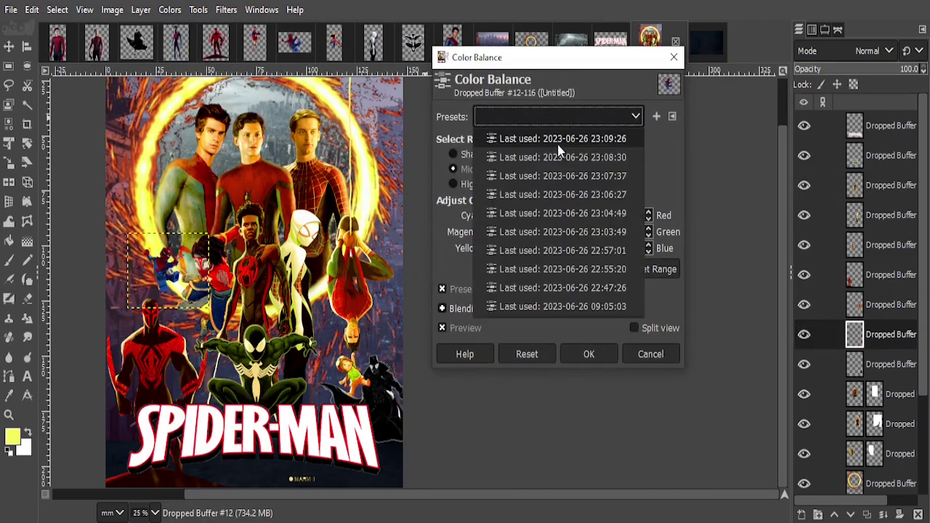
pyautogui.click(559, 137)
pyautogui.click(589, 354)
# Warm the Lego Spider-Man with the last-used Color Temperature preset.
pyautogui.click(170, 10)
pyautogui.click(207, 46)
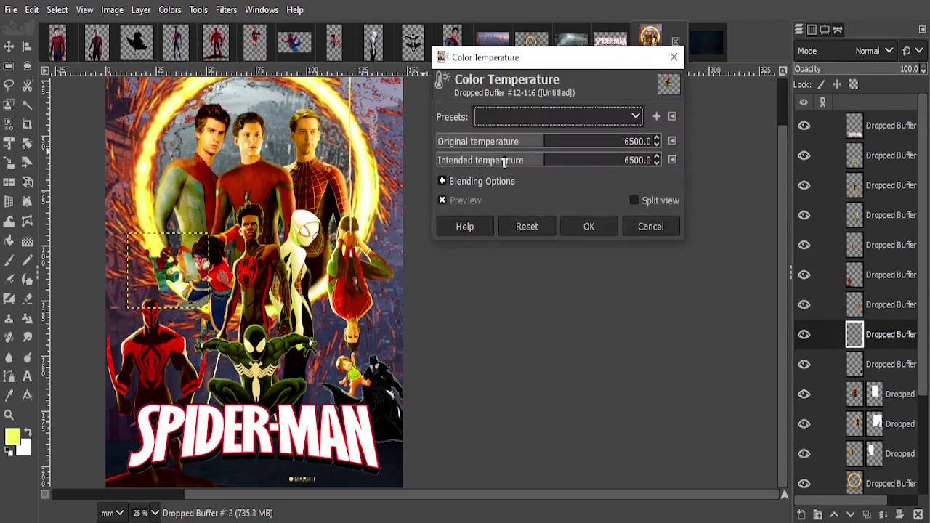
pyautogui.click(568, 117)
pyautogui.click(549, 144)
pyautogui.click(597, 224)
# Zoom in on the Lego Spider-Man, pick the Paintbrush, and add a mask to his layer.
pyautogui.scroll(3, 128, 249)
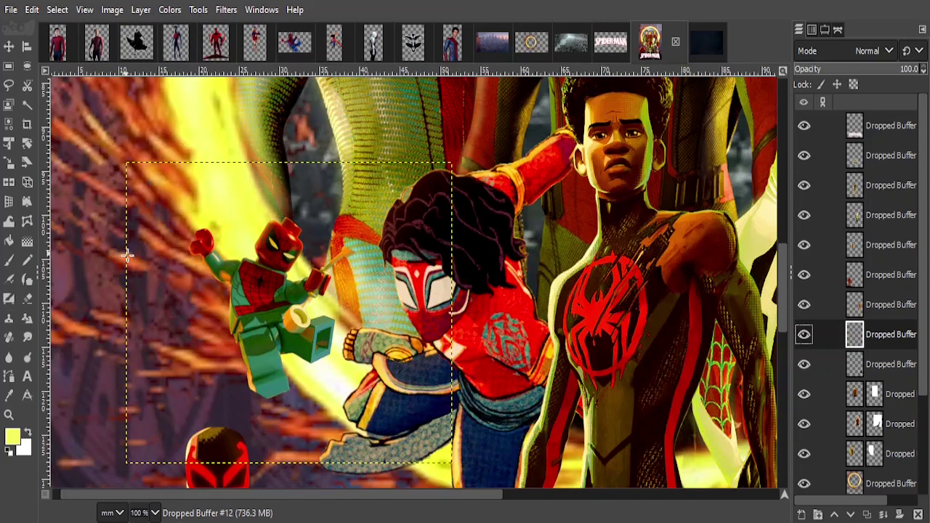
pyautogui.scroll(3, 92, 291)
pyautogui.press('p')
pyautogui.scroll(2, 243, 240)
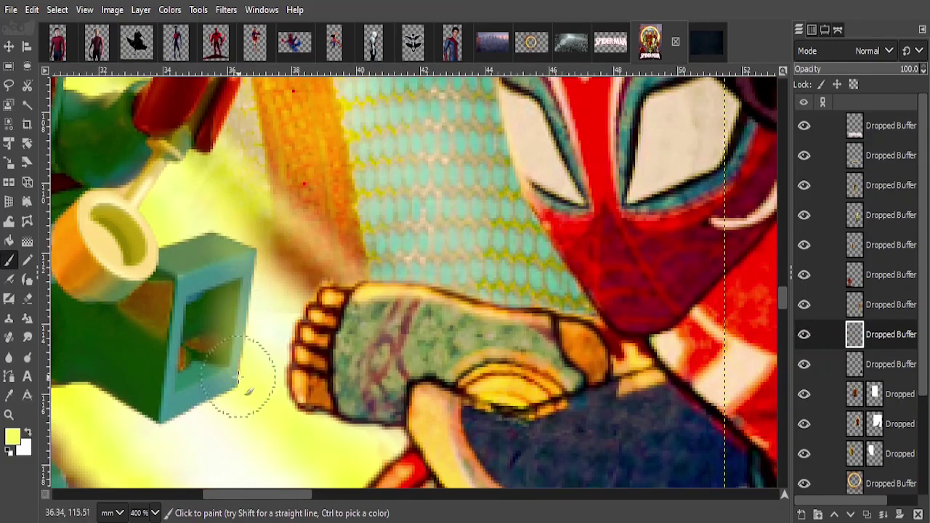
pyautogui.scroll(3, 218, 233)
pyautogui.hscroll(-3, 301, 304)
pyautogui.scroll(3, 430, 248)
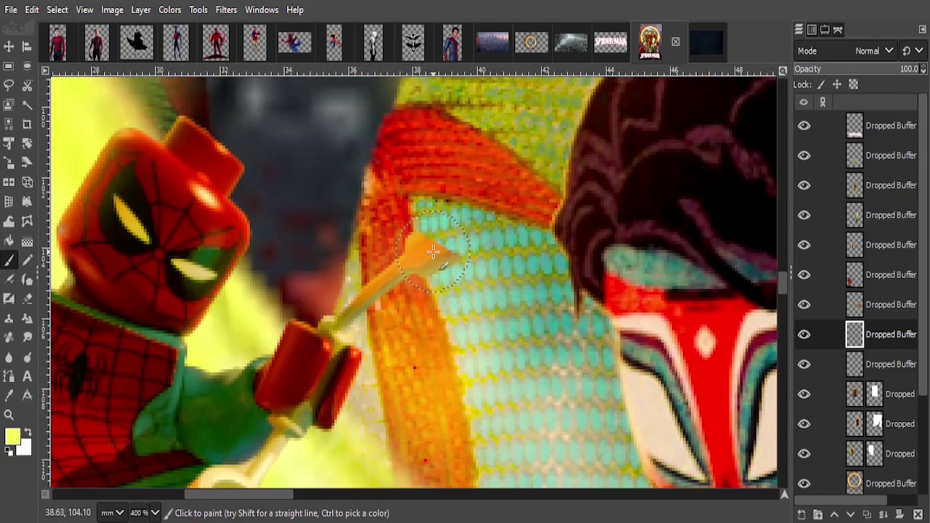
pyautogui.rightClick(851, 340)
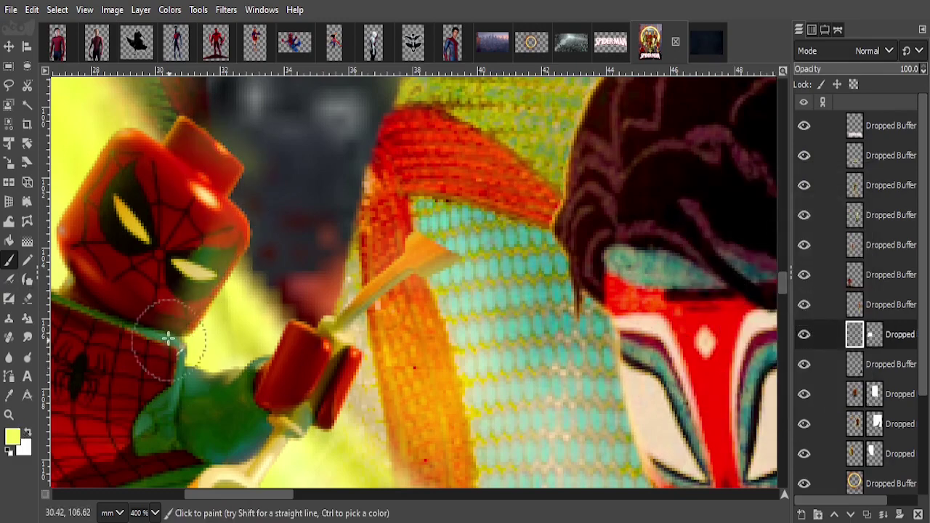
pyautogui.hscroll(-3, 249, 208)
pyautogui.hscroll(-5, 378, 343)
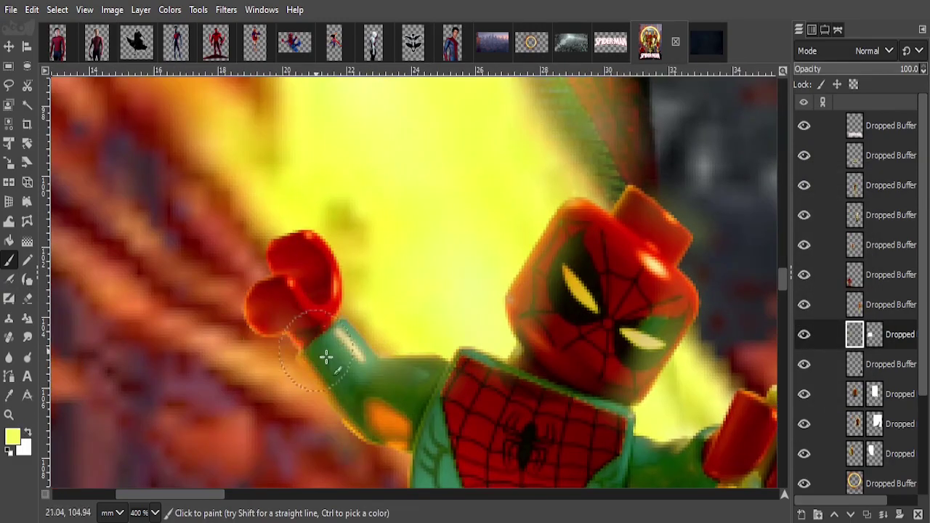
pyautogui.scroll(-3, 332, 342)
pyautogui.hscroll(2, 332, 343)
pyautogui.scroll(-3, 312, 482)
pyautogui.hscroll(2, 311, 482)
pyautogui.scroll(4, 564, 363)
pyautogui.hscroll(3, 565, 363)
# Paint black on the layer mask to hide the pale stick beside him.
pyautogui.click(874, 334)
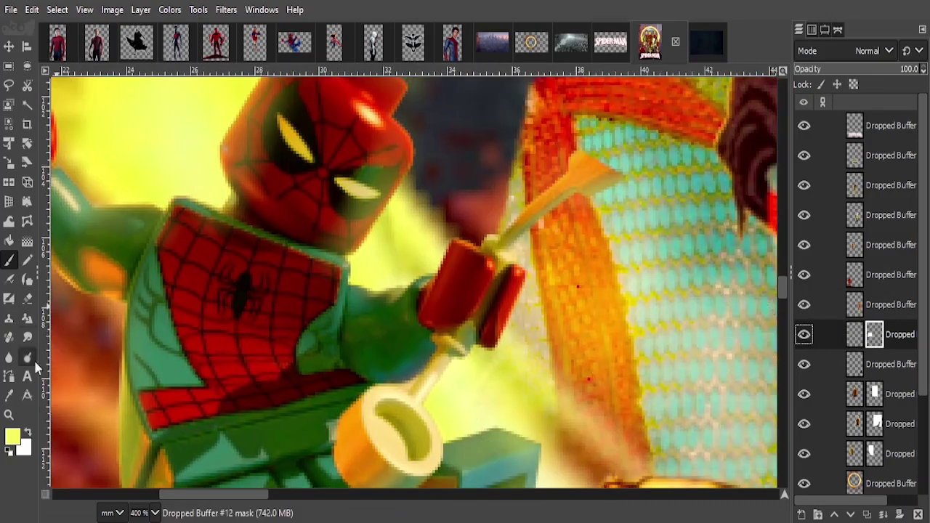
pyautogui.click(9, 452)
pyautogui.click(812, 29)
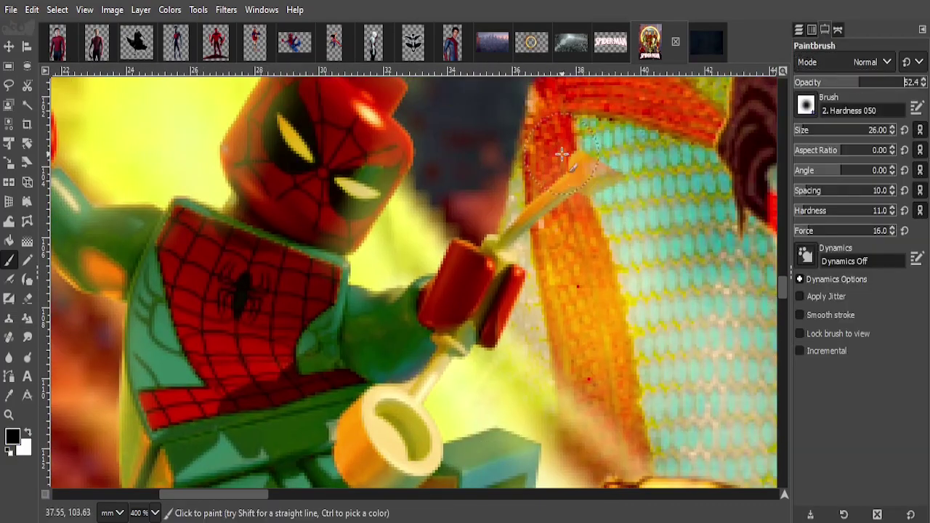
pyautogui.moveTo(581, 152)
pyautogui.mouseDown()
pyautogui.moveTo(560, 253)
pyautogui.moveTo(519, 204)
pyautogui.mouseUp()
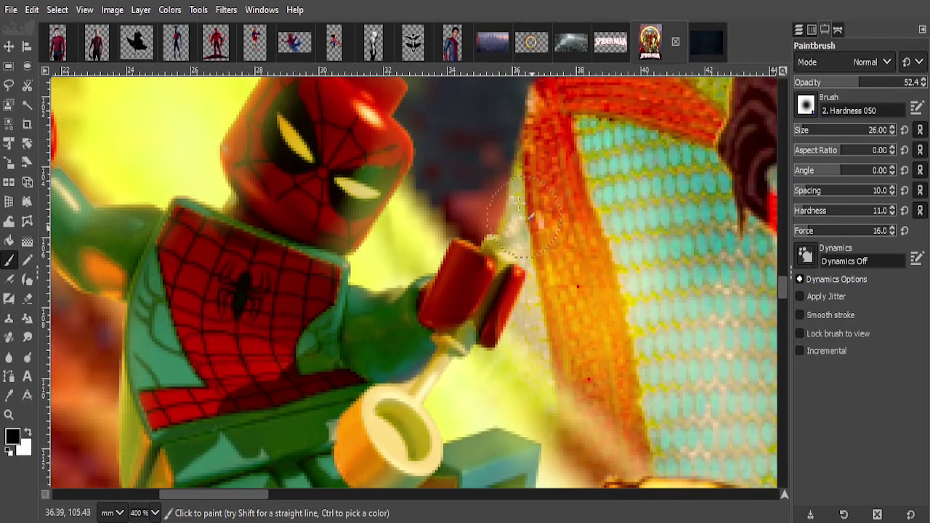
pyautogui.scroll(-9, 629, 195)
# Set the portal ring layer's blend mode to Screen.
pyautogui.click(798, 29)
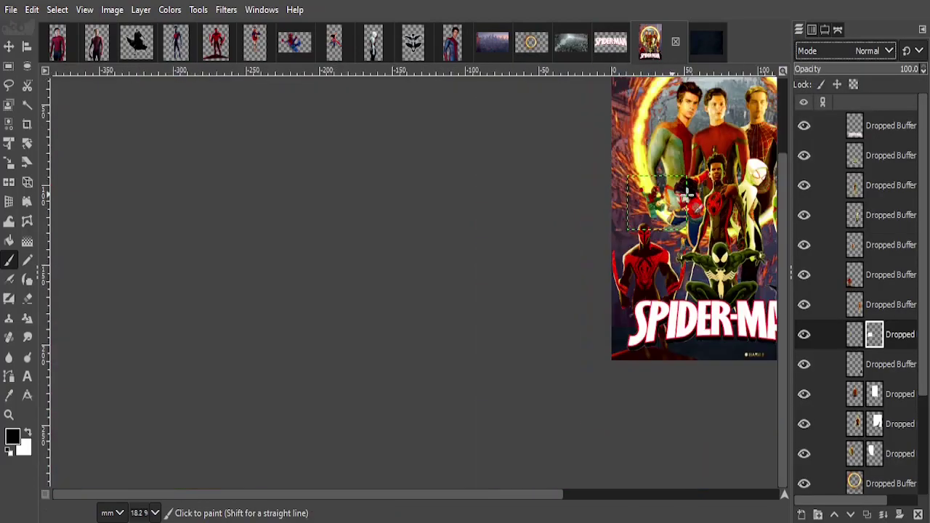
pyautogui.click(804, 48)
pyautogui.click(814, 72)
pyautogui.click(886, 356)
pyautogui.hotkey('shift', 'ctrl', 'j')
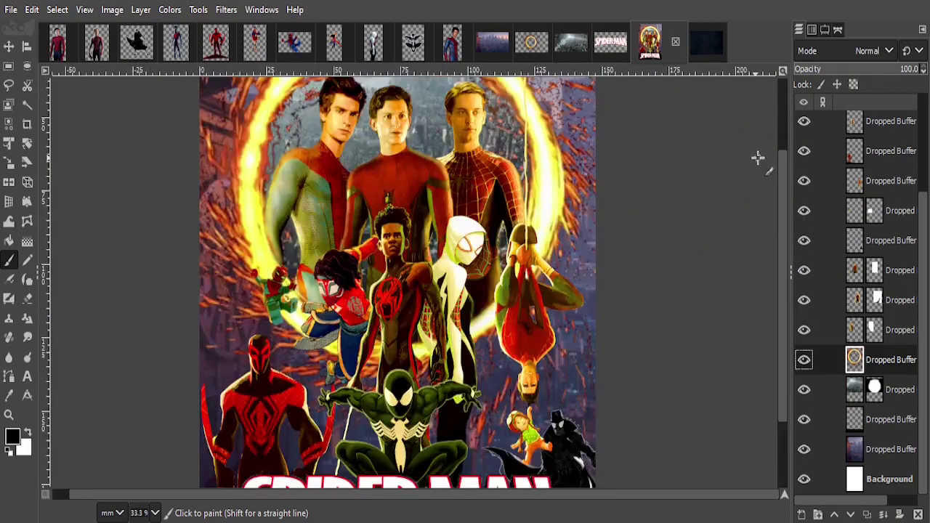
pyautogui.click(874, 52)
pyautogui.click(832, 220)
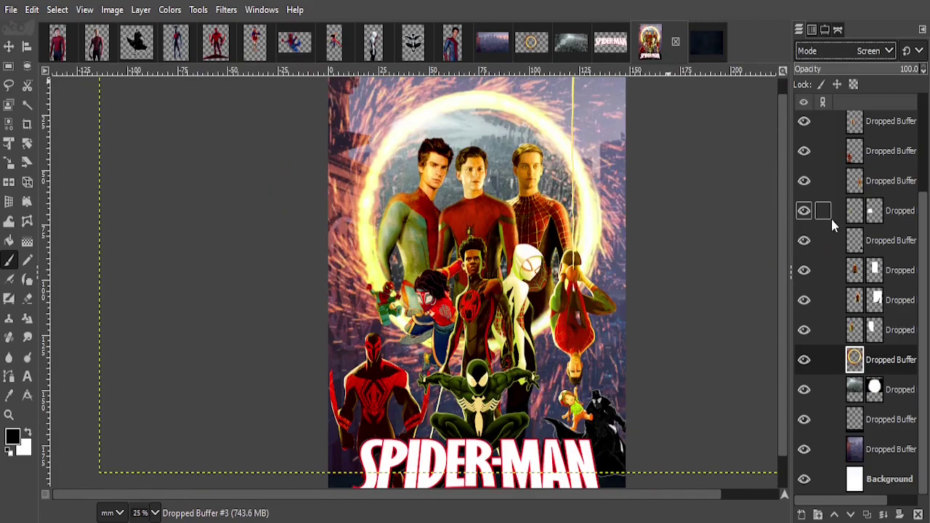
# Colour-balance the city background toward red and yellow in midtones, highlights and shadows.
pyautogui.click(871, 449)
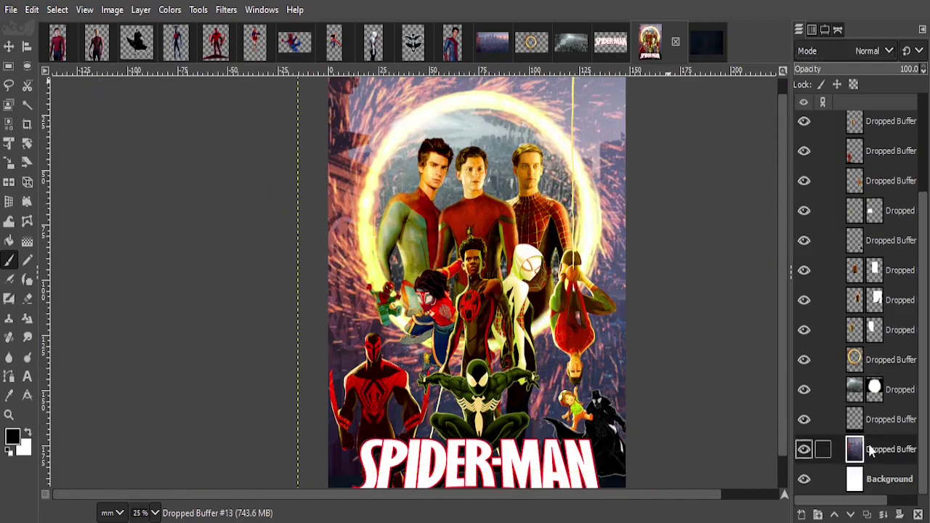
pyautogui.click(169, 10)
pyautogui.click(197, 29)
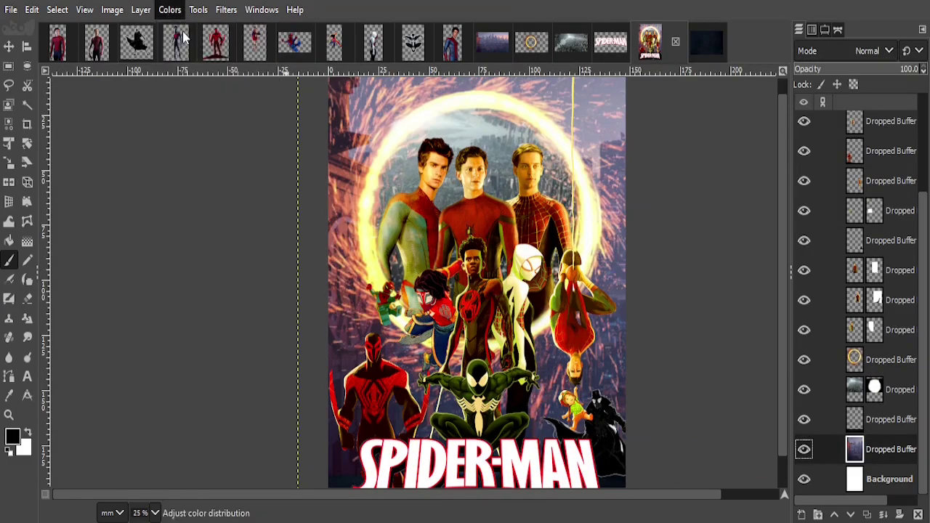
pyautogui.moveTo(211, 265); pyautogui.dragTo(186, 269)
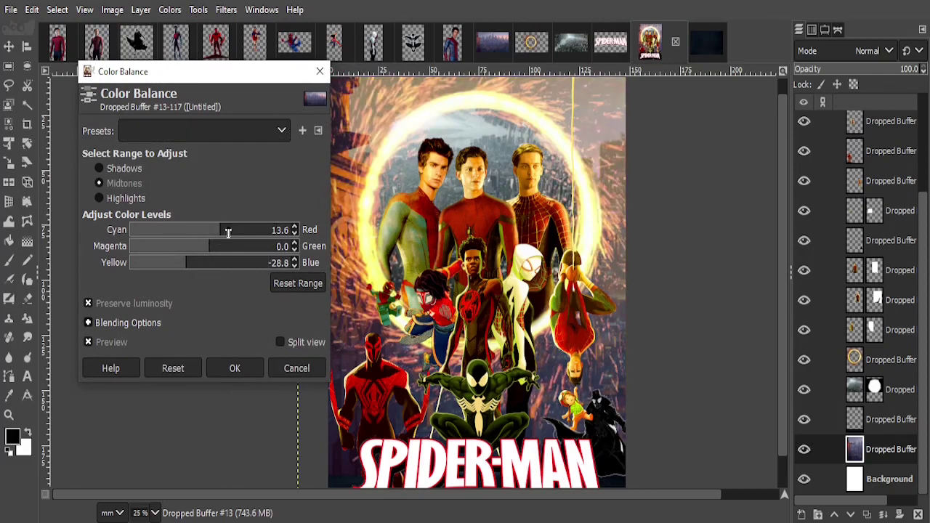
pyautogui.moveTo(228, 232); pyautogui.dragTo(244, 232)
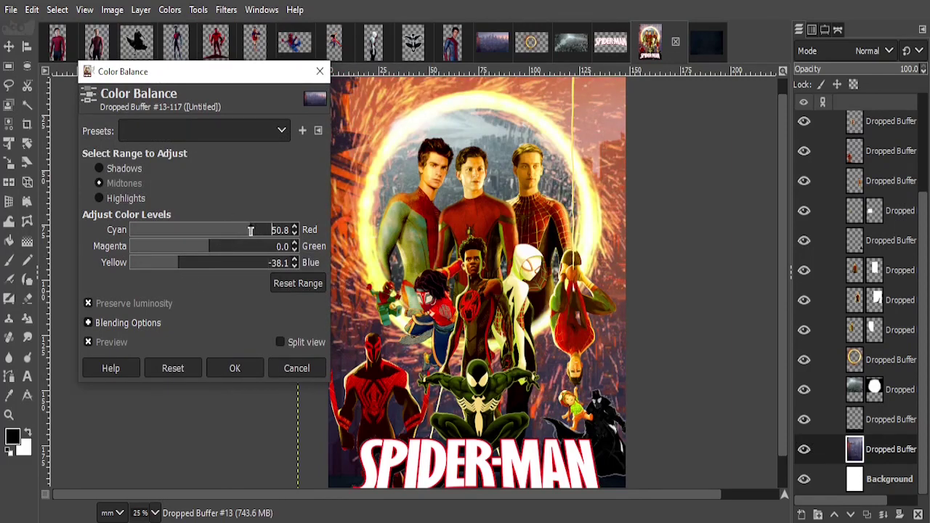
pyautogui.click(100, 198)
pyautogui.moveTo(211, 230); pyautogui.dragTo(220, 229)
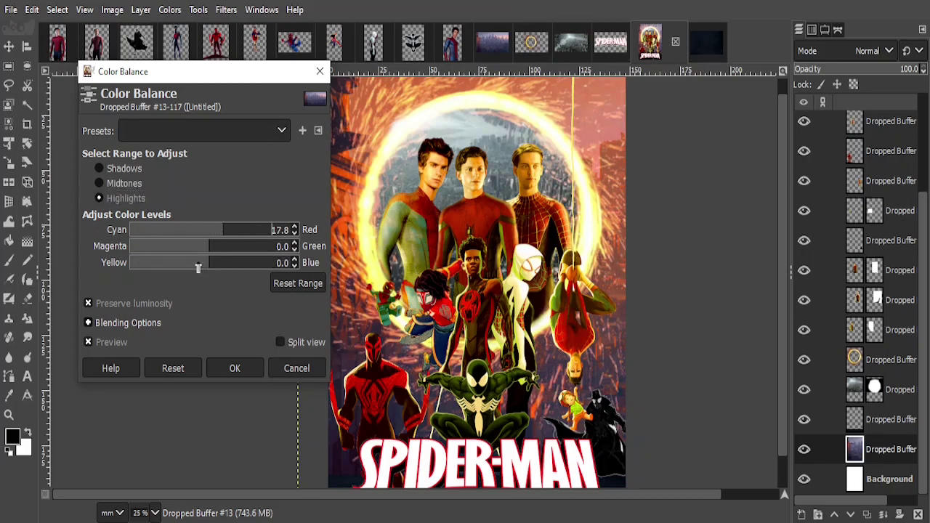
pyautogui.click(100, 183)
pyautogui.click(100, 168)
pyautogui.moveTo(214, 231); pyautogui.dragTo(216, 231)
pyautogui.moveTo(211, 264)
pyautogui.mouseDown()
pyautogui.moveTo(145, 266)
pyautogui.moveTo(197, 287)
pyautogui.mouseUp()
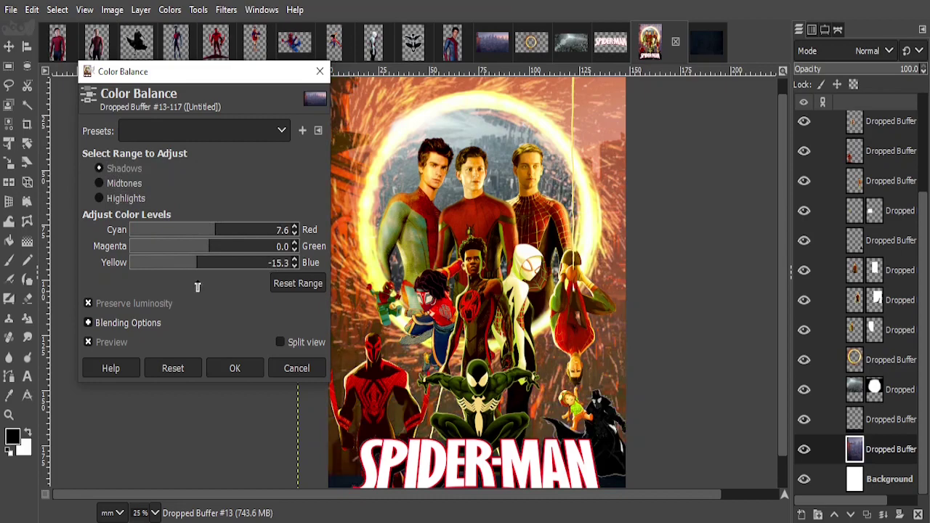
pyautogui.click(247, 369)
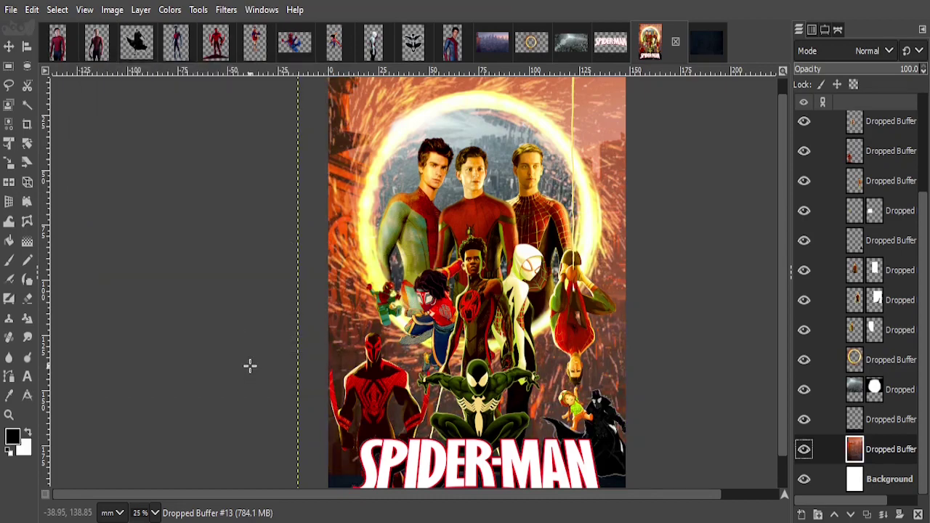
pyautogui.scroll(-1, 551, 370)
# Open Color Balance on Spider-Noir's layer (Dropped Buffer #11) and load the last-used preset.
pyautogui.scroll(3, 874, 371)
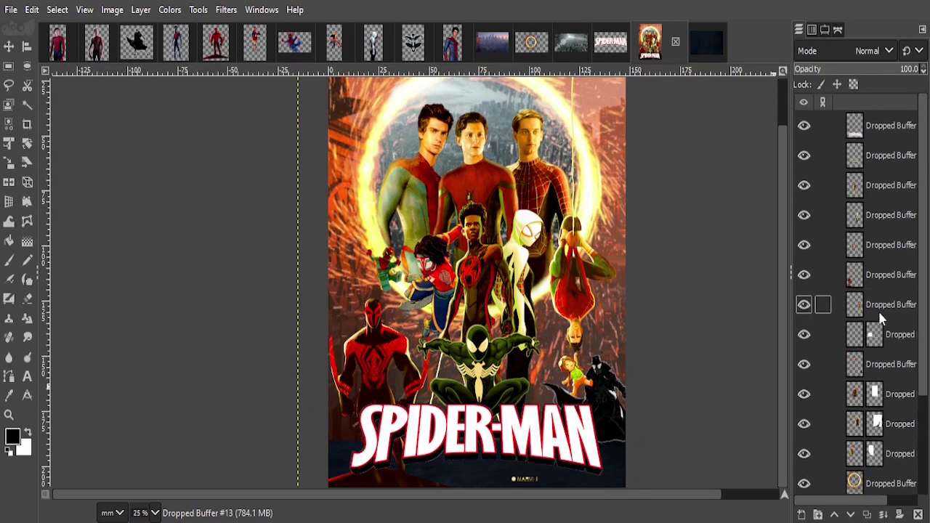
pyautogui.click(887, 362)
pyautogui.click(169, 10)
pyautogui.click(197, 29)
pyautogui.click(256, 131)
pyautogui.click(244, 163)
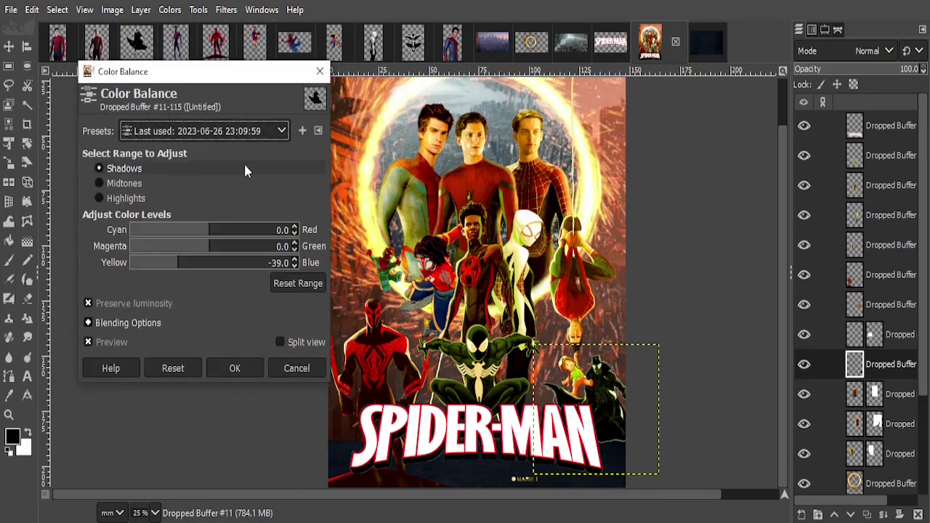
pyautogui.click(240, 131)
pyautogui.click(239, 152)
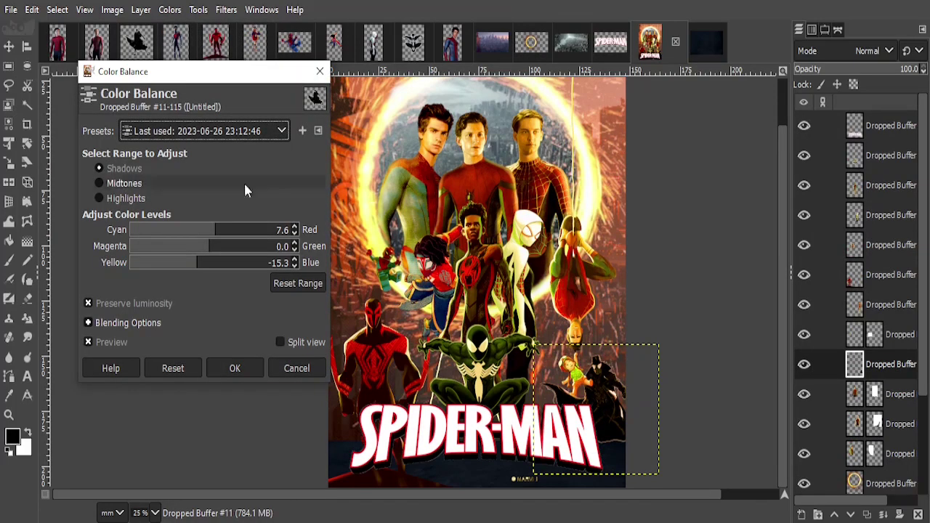
pyautogui.click(240, 131)
pyautogui.click(235, 174)
pyautogui.click(232, 131)
pyautogui.click(205, 234)
# Push shadows and highlights toward yellow, e.g. highlights Red 37.3, Yellow −55.9, and apply.
pyautogui.moveTo(195, 268); pyautogui.dragTo(161, 266)
pyautogui.scroll(3, 664, 425)
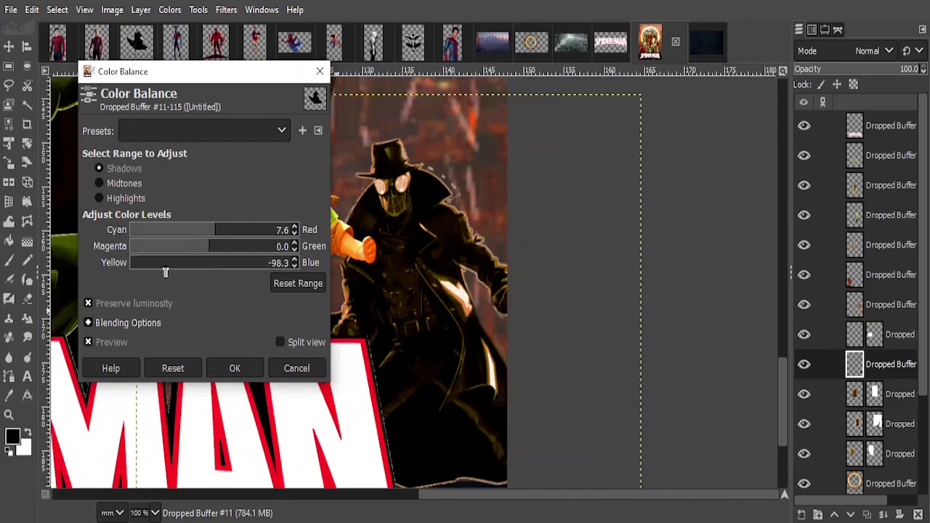
pyautogui.hotkey('alt', 'm')
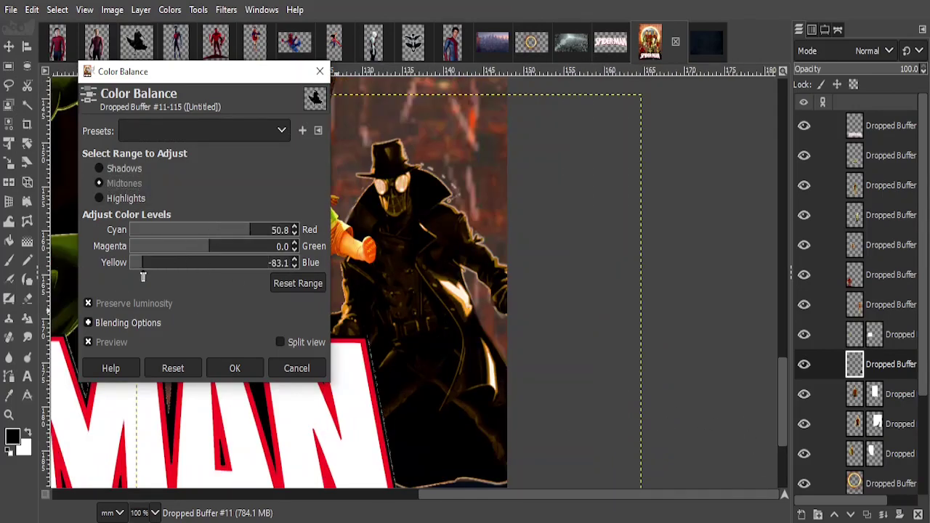
pyautogui.hotkey('alt', 'h')
pyautogui.moveTo(196, 263); pyautogui.dragTo(146, 262)
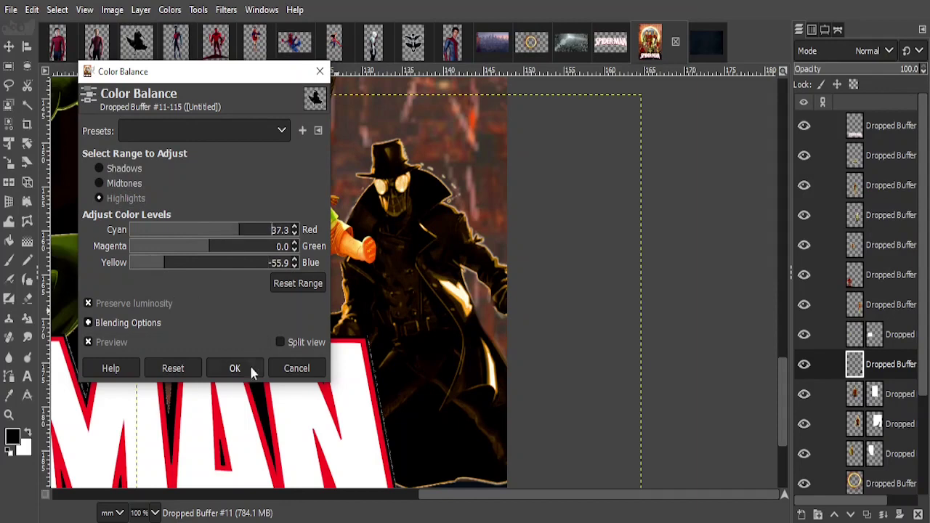
pyautogui.click(250, 367)
# Switch to the Paintbrush with brush size 167.
pyautogui.scroll(-5, 254, 369)
pyautogui.click(8, 262)
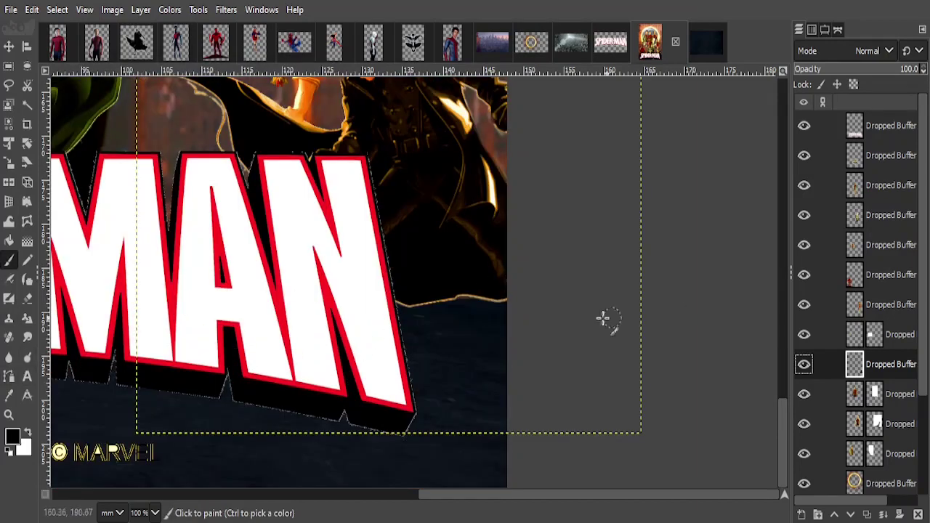
pyautogui.click(823, 30)
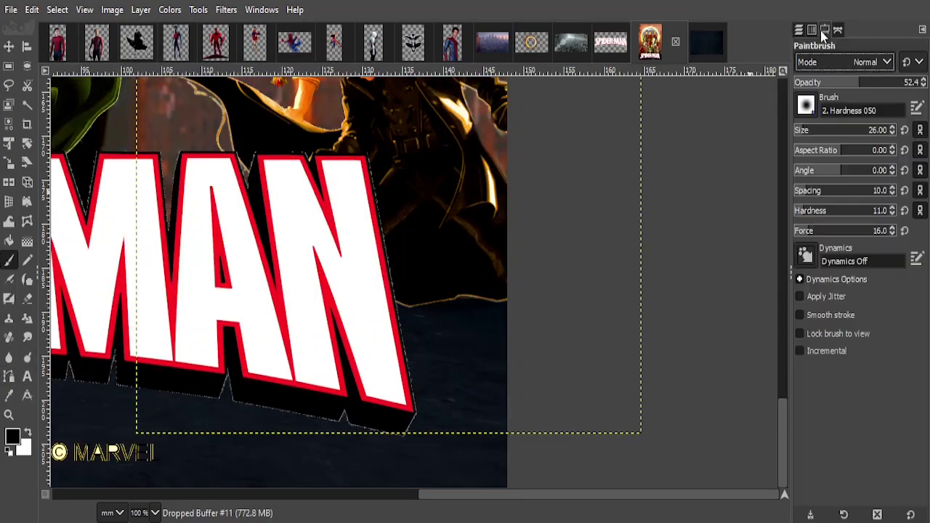
pyautogui.click(822, 131)
pyautogui.press('space')
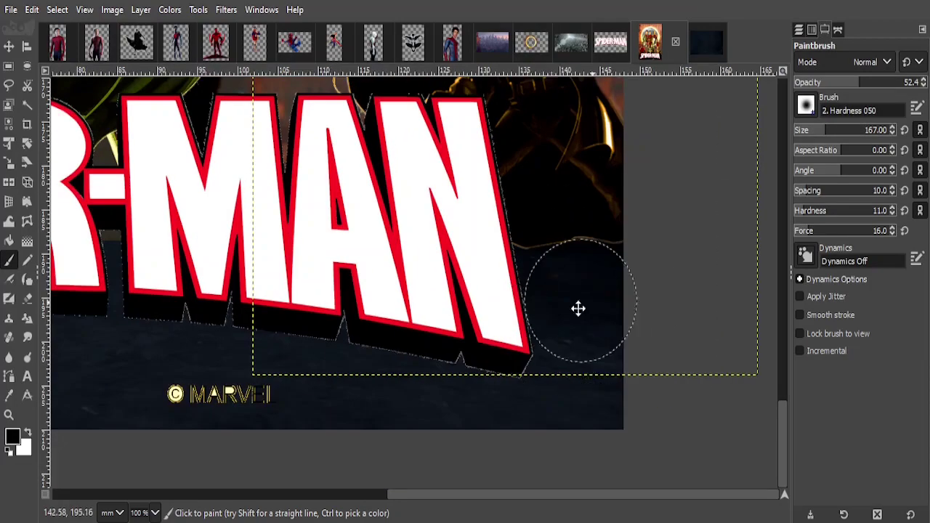
pyautogui.keyDown('ctrl'); pyautogui.scroll(-2, 647, 308); pyautogui.keyUp('ctrl')
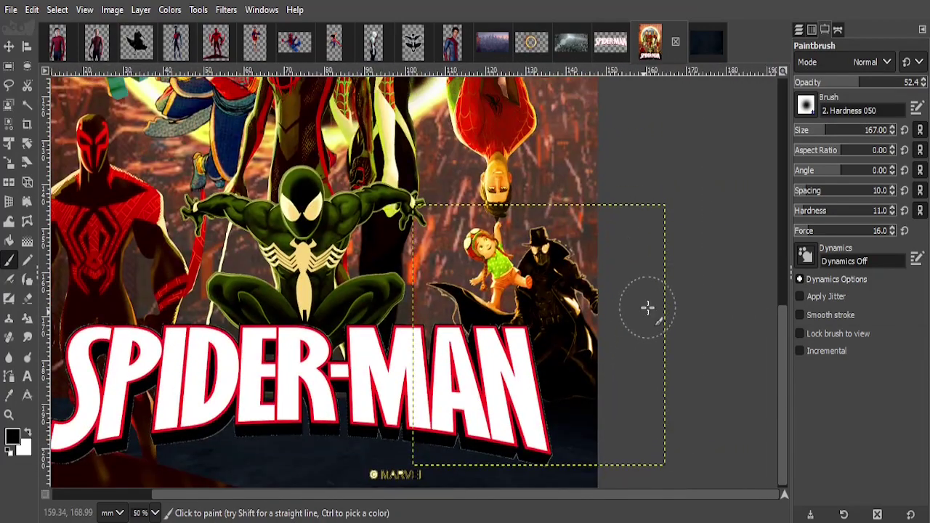
pyautogui.keyDown('ctrl'); pyautogui.scroll(-2, 156, 425); pyautogui.keyUp('ctrl')
pyautogui.keyDown('ctrl'); pyautogui.scroll(1, 135, 434); pyautogui.keyUp('ctrl')
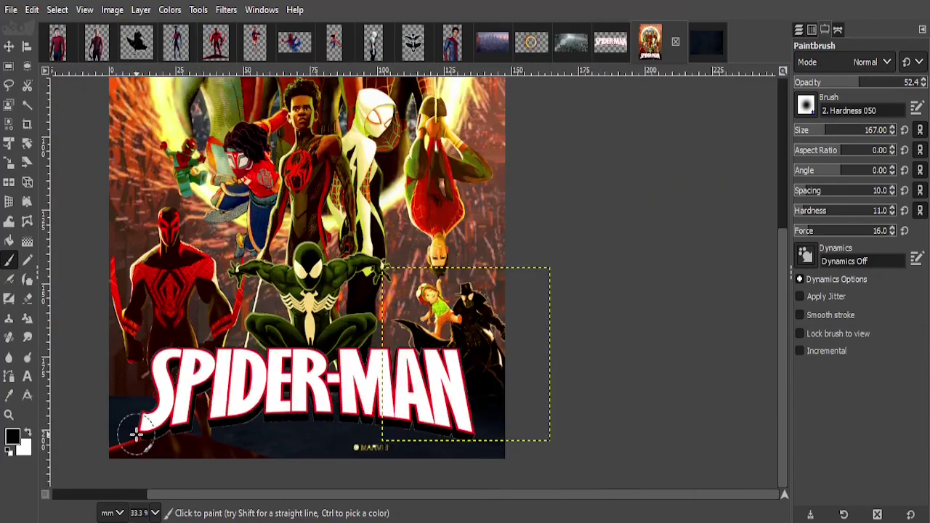
pyautogui.click(800, 29)
pyautogui.scroll(-5, 914, 303)
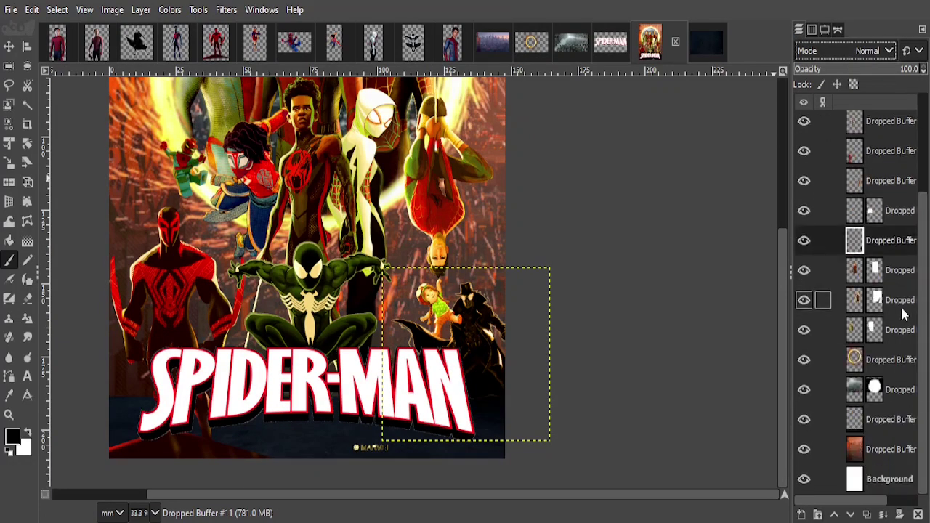
# Colour-balance the SPIDER-MAN title with Yellow at -100 in midtones, highlights and shadows.
pyautogui.click(825, 30)
pyautogui.click(169, 9)
pyautogui.click(198, 31)
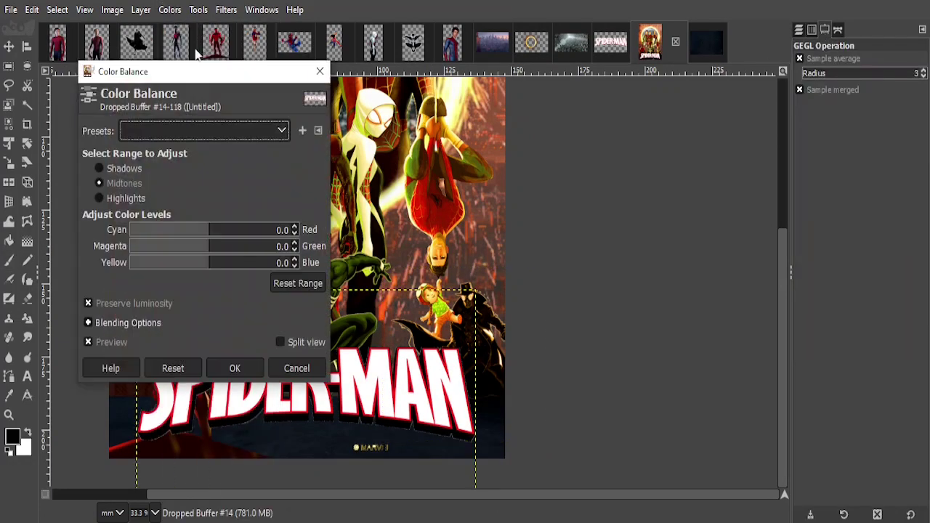
pyautogui.moveTo(660, 220); pyautogui.dragTo(659, 222)
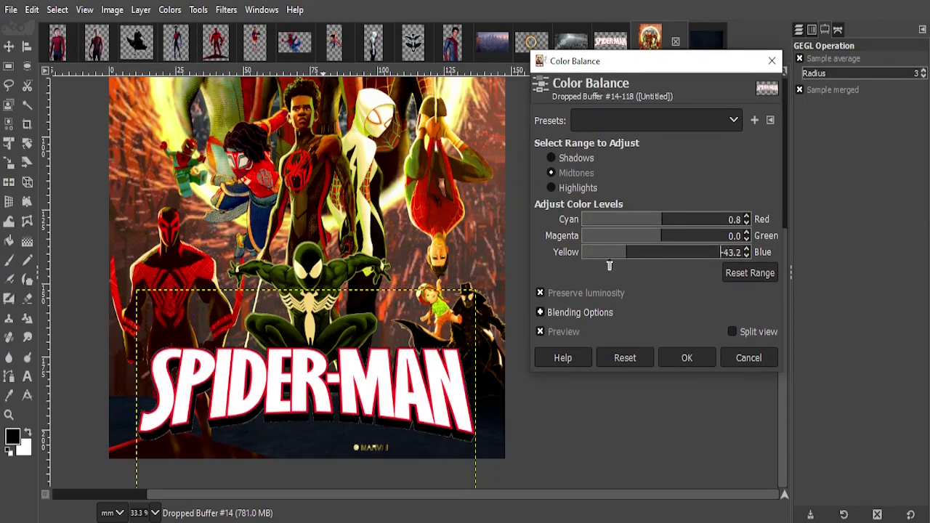
pyautogui.moveTo(610, 266)
pyautogui.mouseDown()
pyautogui.moveTo(614, 252)
pyautogui.moveTo(538, 269)
pyautogui.mouseUp()
pyautogui.click(551, 187)
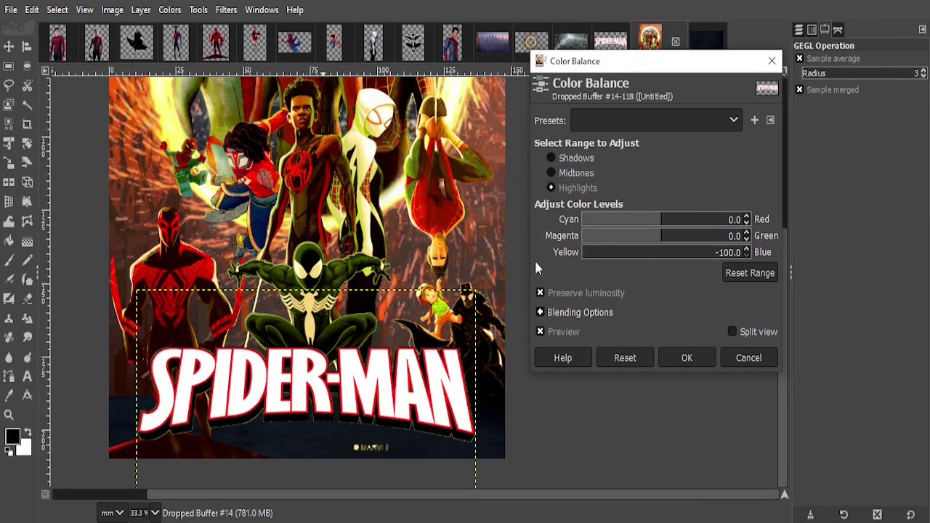
pyautogui.click(551, 158)
pyautogui.moveTo(640, 252); pyautogui.dragTo(574, 254)
pyautogui.click(686, 358)
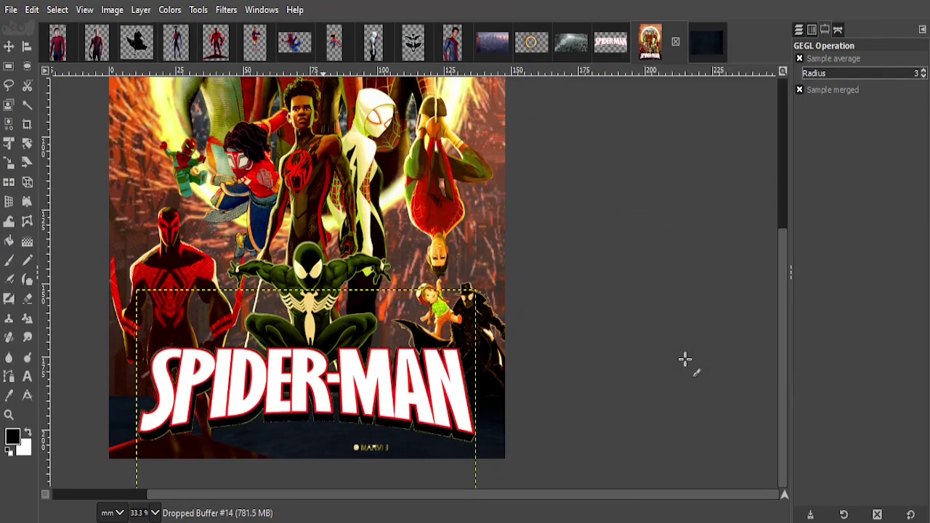
pyautogui.scroll(-3, 492, 285)
pyautogui.scroll(1, 482, 166)
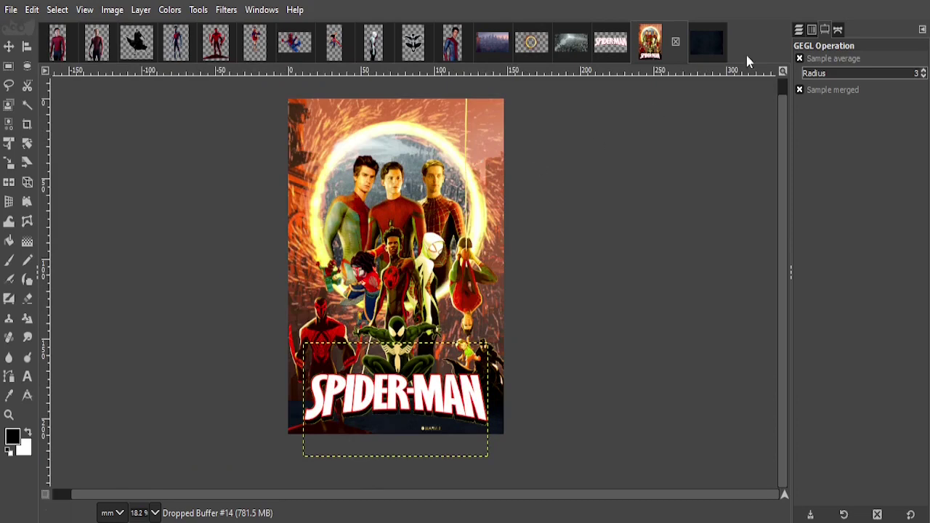
# Set the portal city layer's colour temperature to original 9709.8, intended 7107.3.
pyautogui.click(799, 29)
pyautogui.click(894, 389)
pyautogui.click(169, 9)
pyautogui.click(200, 48)
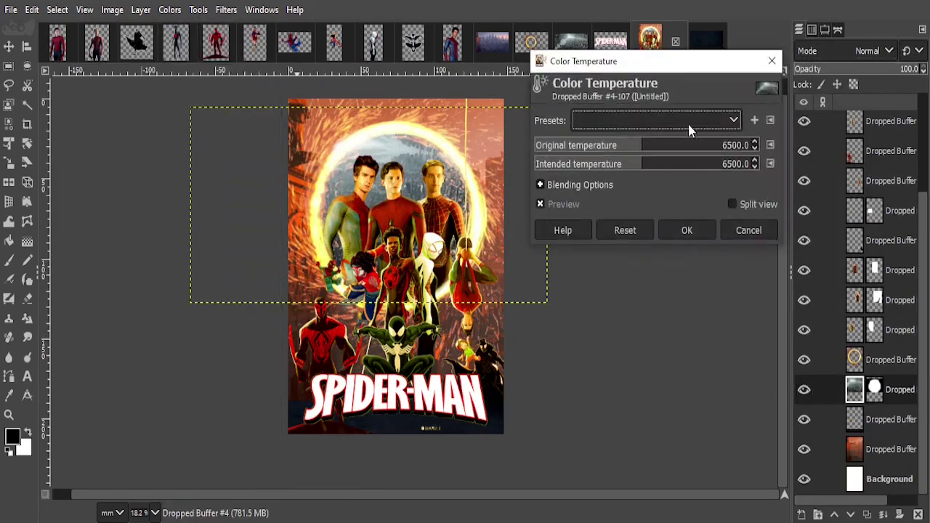
pyautogui.click(746, 145)
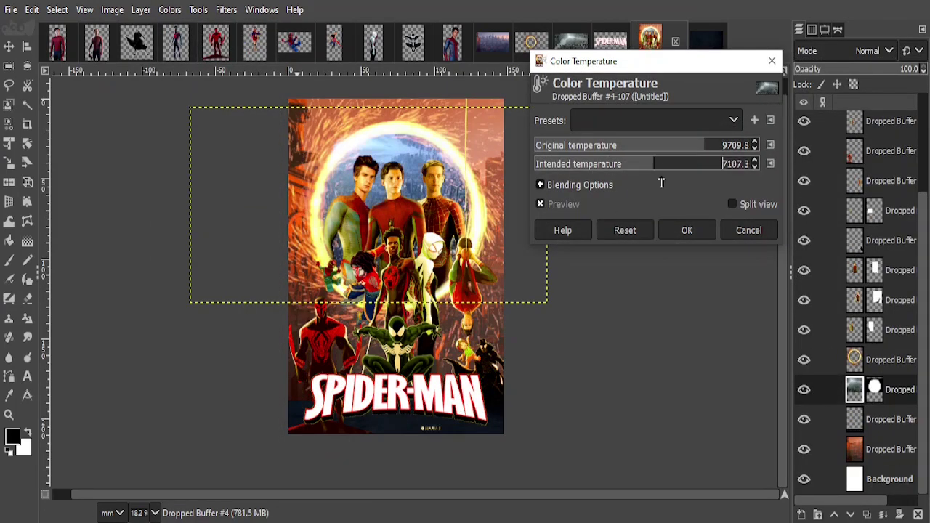
pyautogui.click(686, 230)
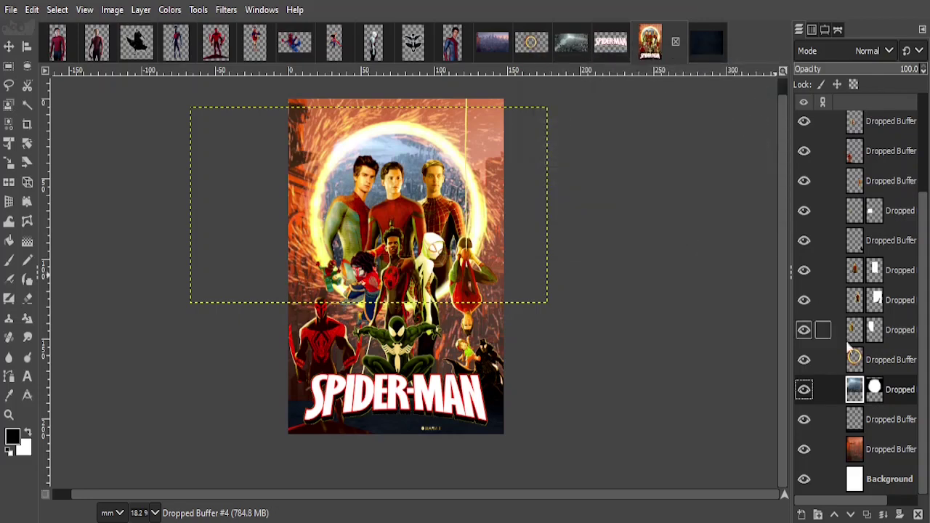
# Select the Background layer and zoom the view in on the poster.
pyautogui.click(886, 480)
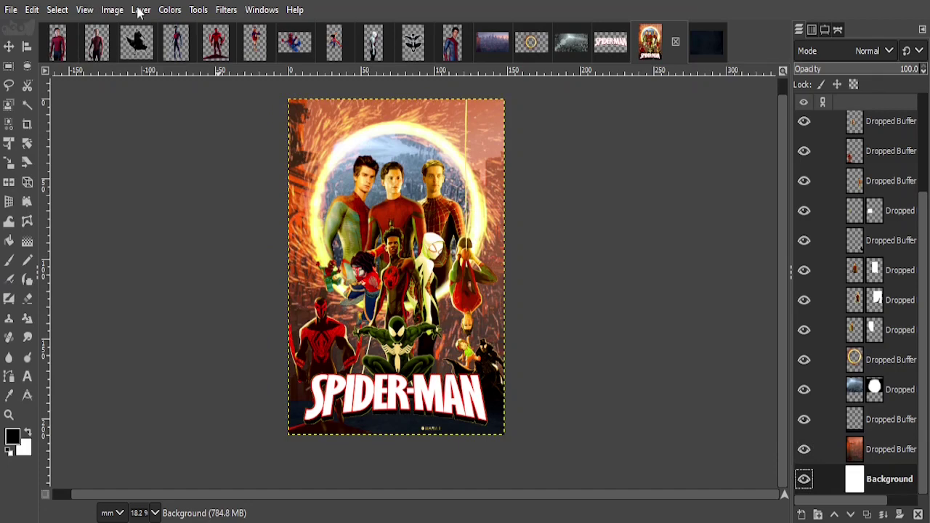
pyautogui.click(85, 10)
pyautogui.click(170, 294)
pyautogui.press('+')
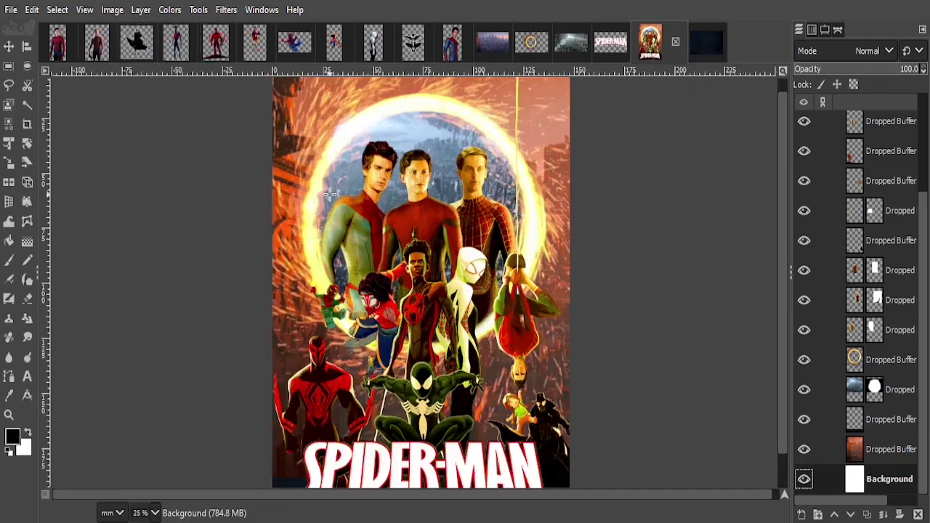